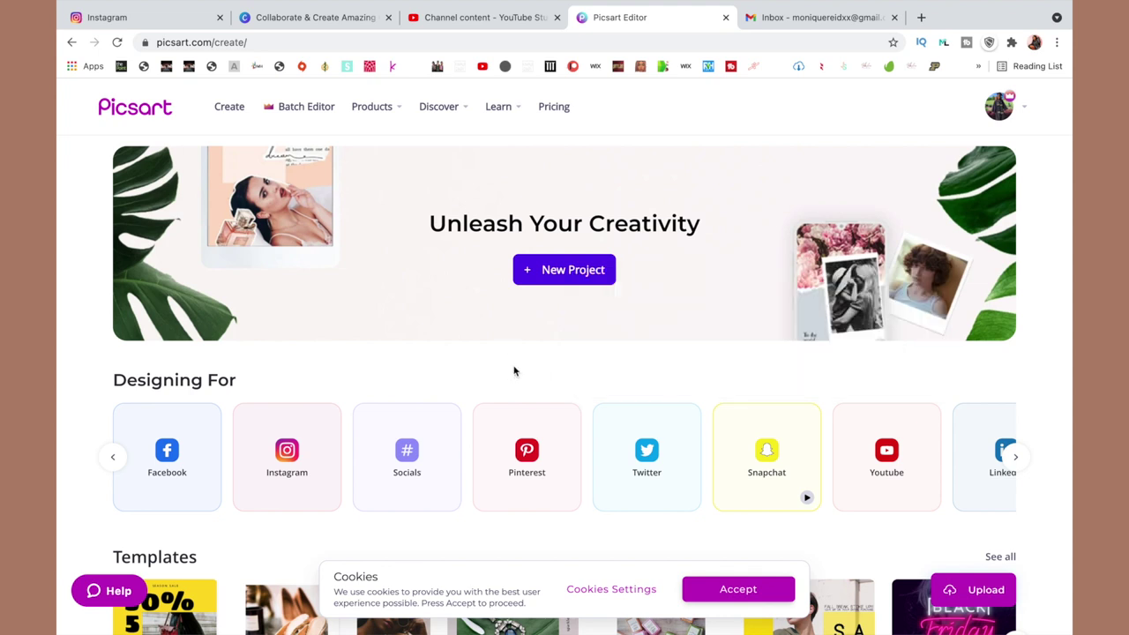
# Choose Custom Size from the design carousel and create a 1280 × 720 px canvas.
pyautogui.scroll(-6, 268, 401)
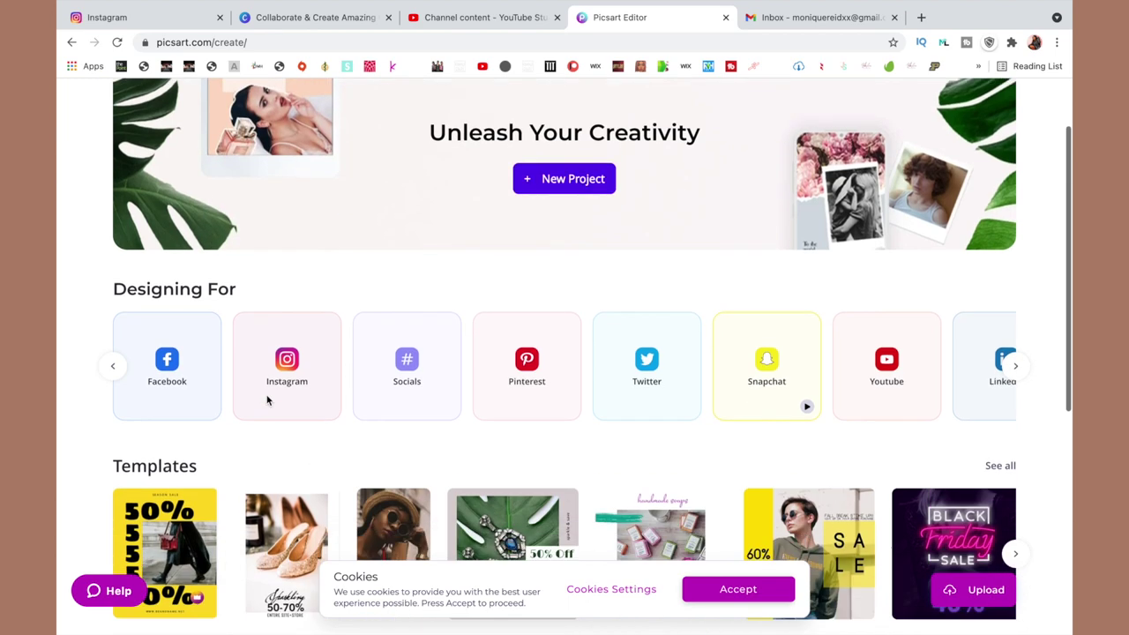
pyautogui.scroll(5, 267, 400)
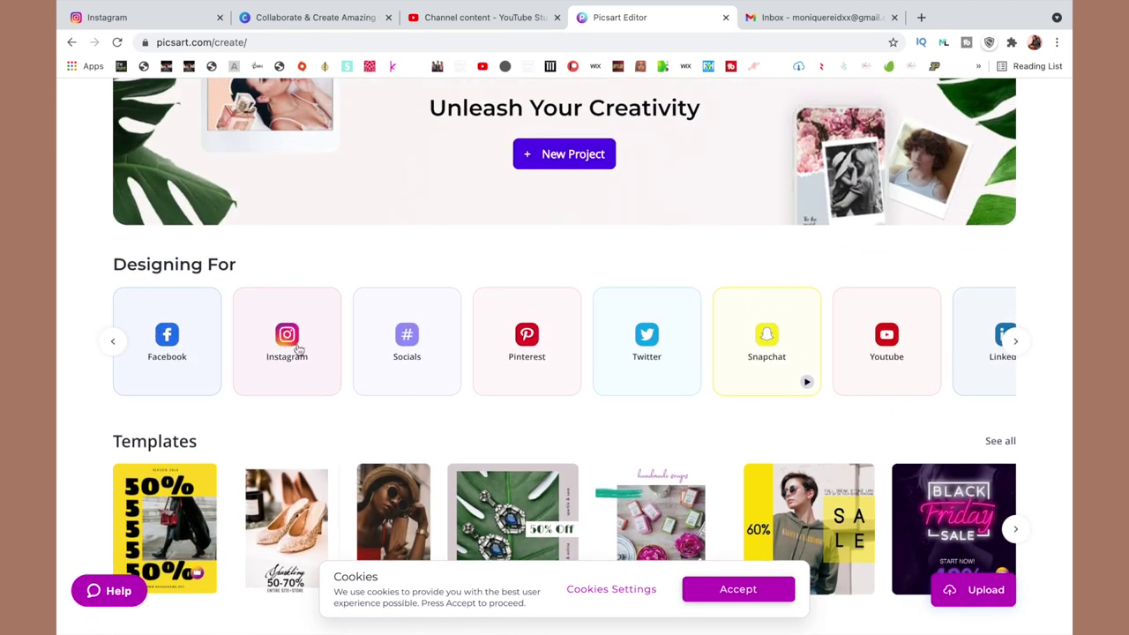
pyautogui.click(115, 346)
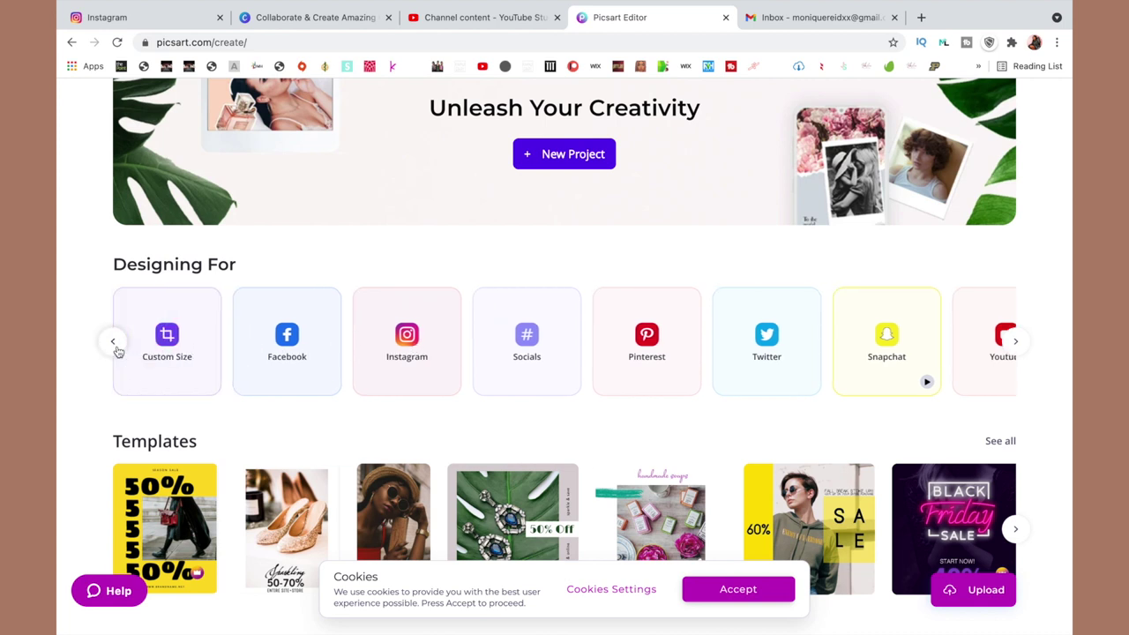
pyautogui.click(150, 353)
pyautogui.click(180, 245)
pyautogui.write('1280')
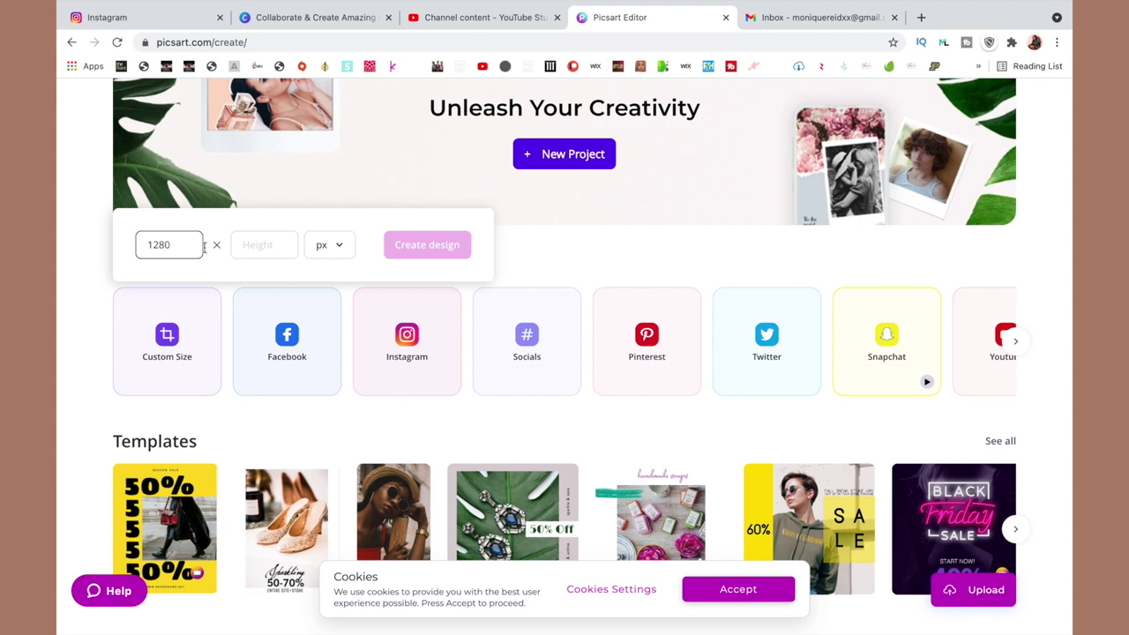
pyautogui.click(271, 251)
pyautogui.write('72')
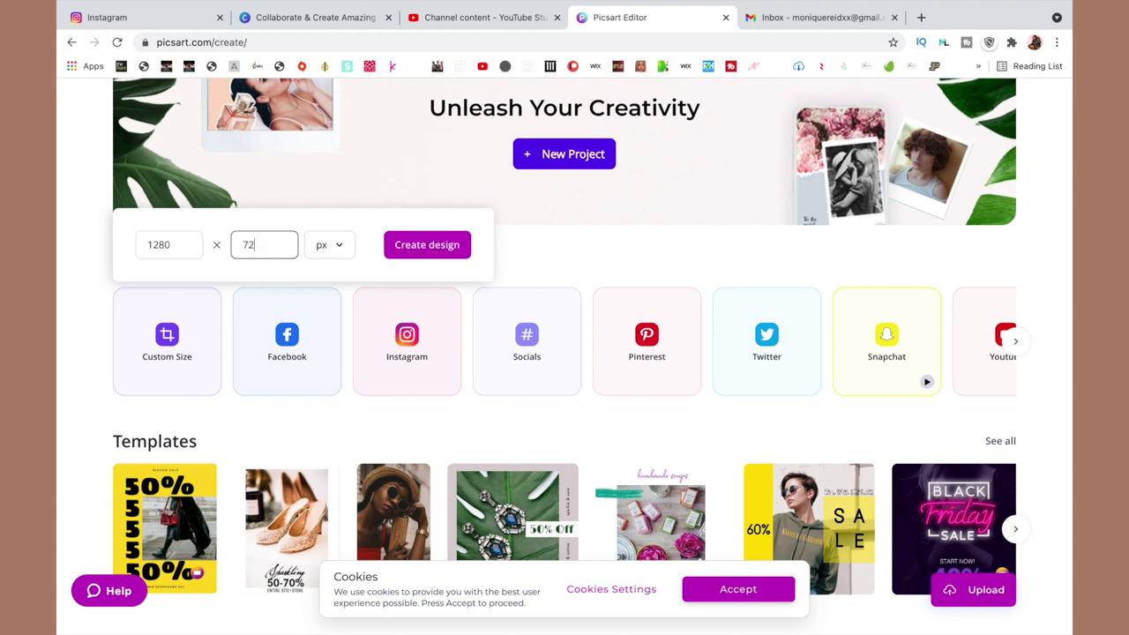
pyautogui.write('0')
pyautogui.click(424, 250)
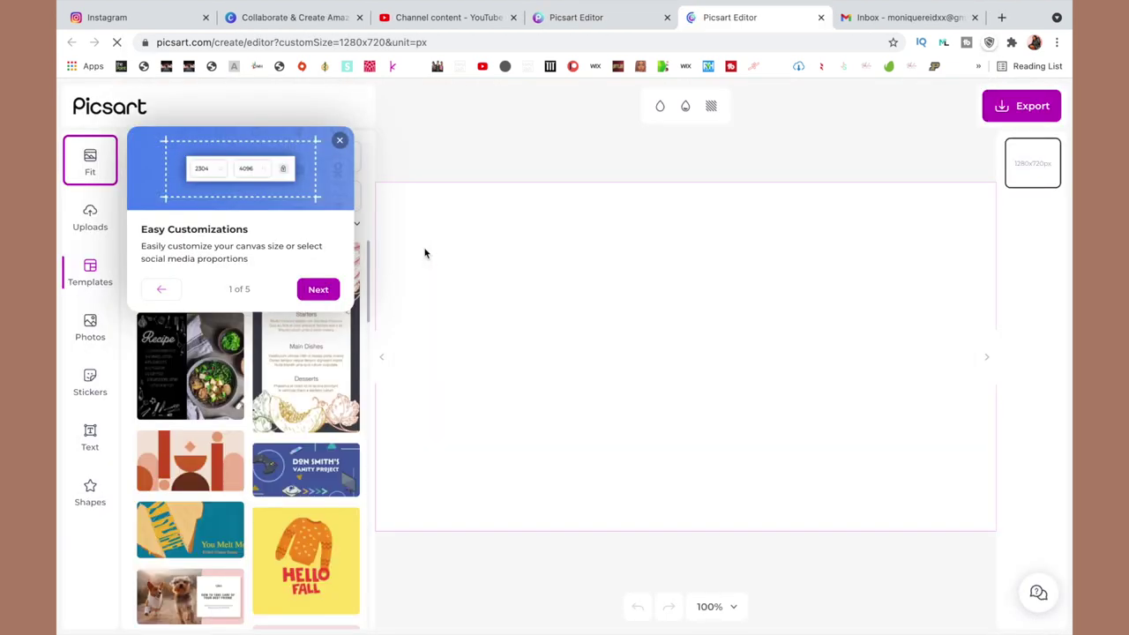
# Upload IMG_3383 2.JPG from the Desktop and drag the collage onto the canvas.
pyautogui.click(340, 140)
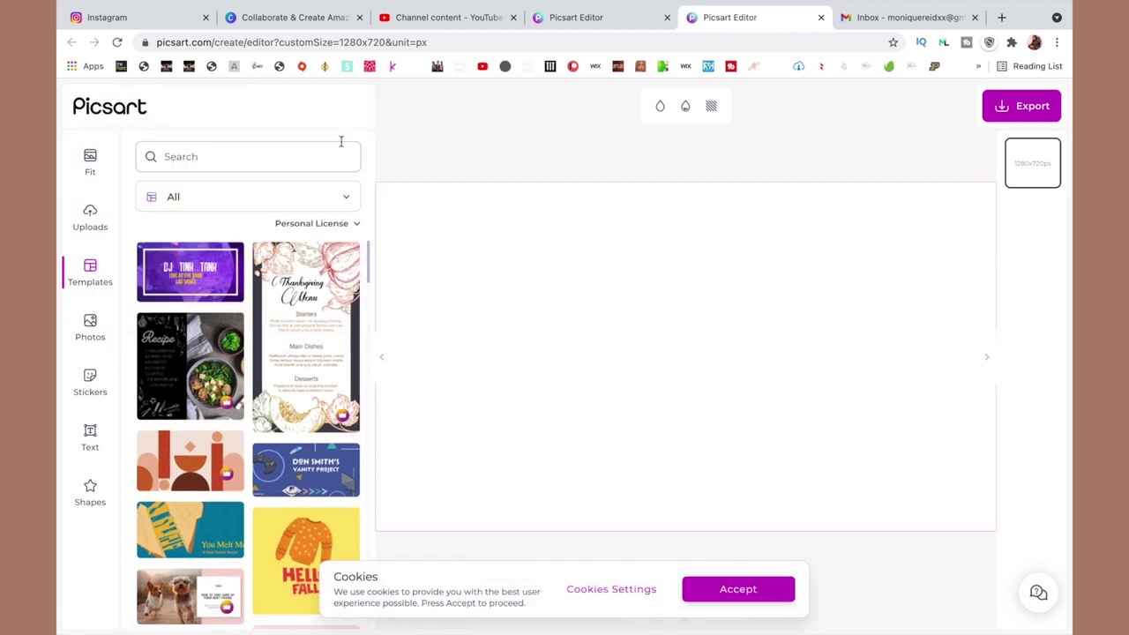
pyautogui.click(90, 221)
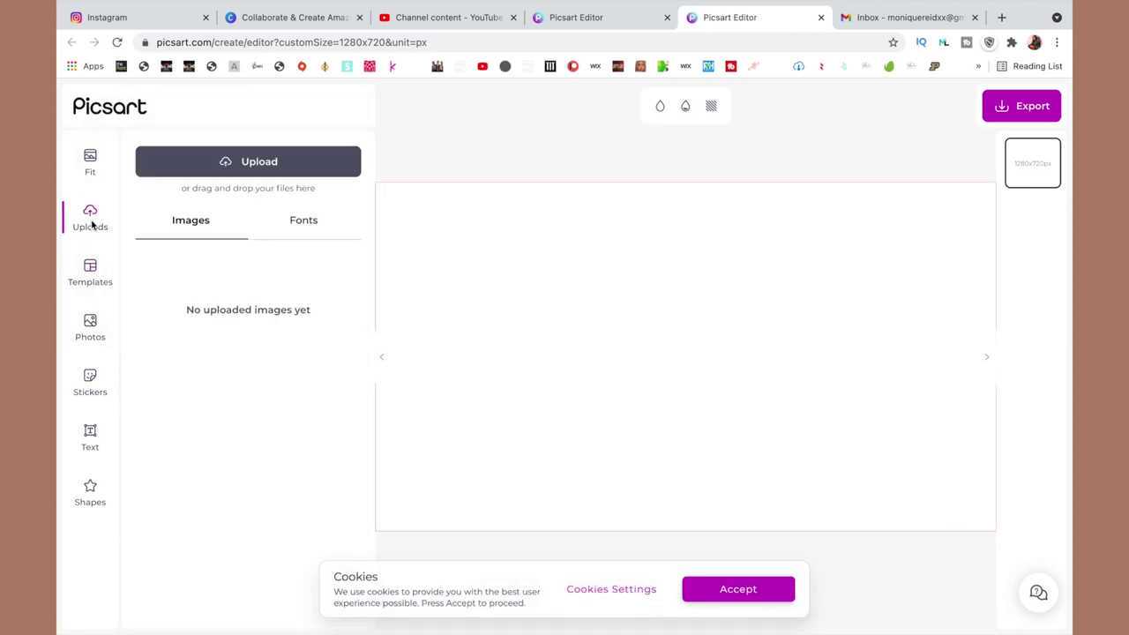
pyautogui.click(242, 167)
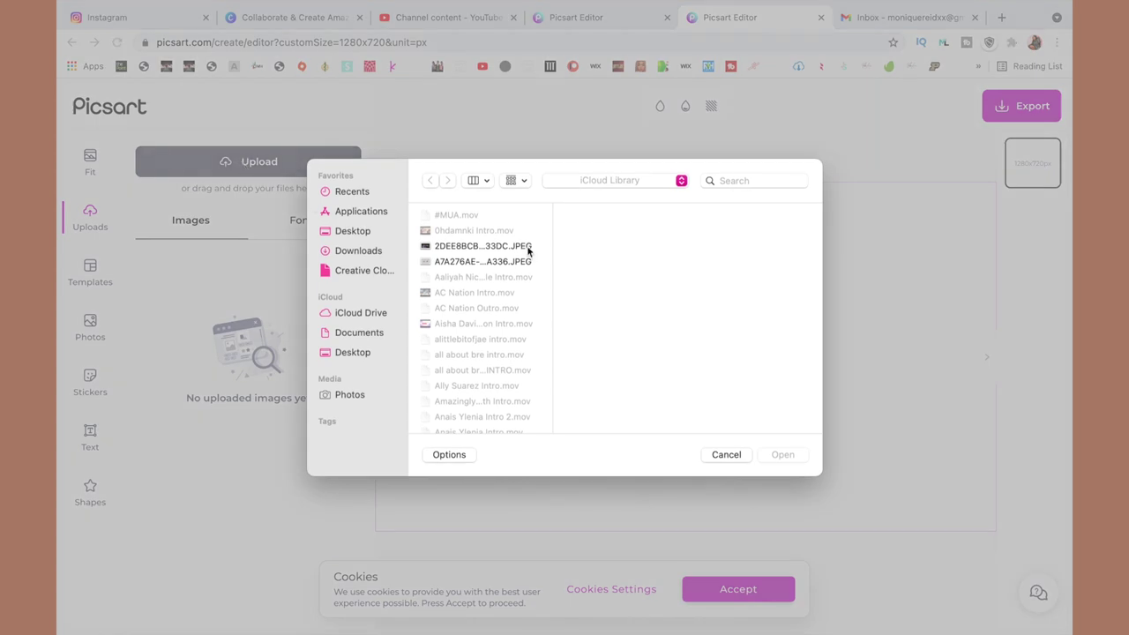
pyautogui.click(357, 353)
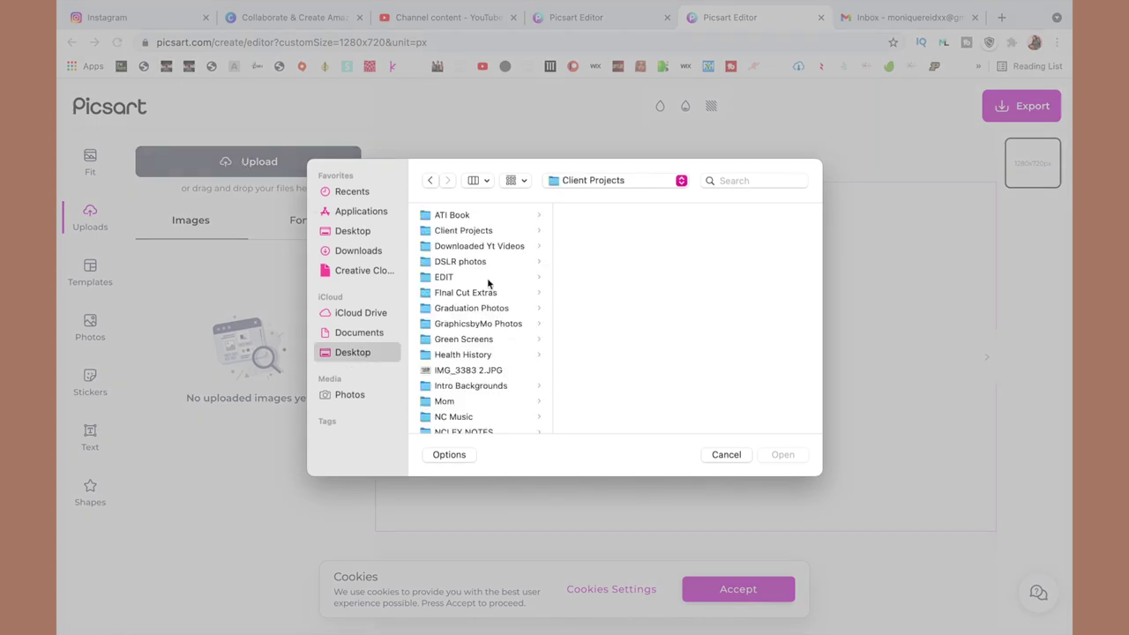
pyautogui.click(484, 370)
pyautogui.doubleClick(484, 369)
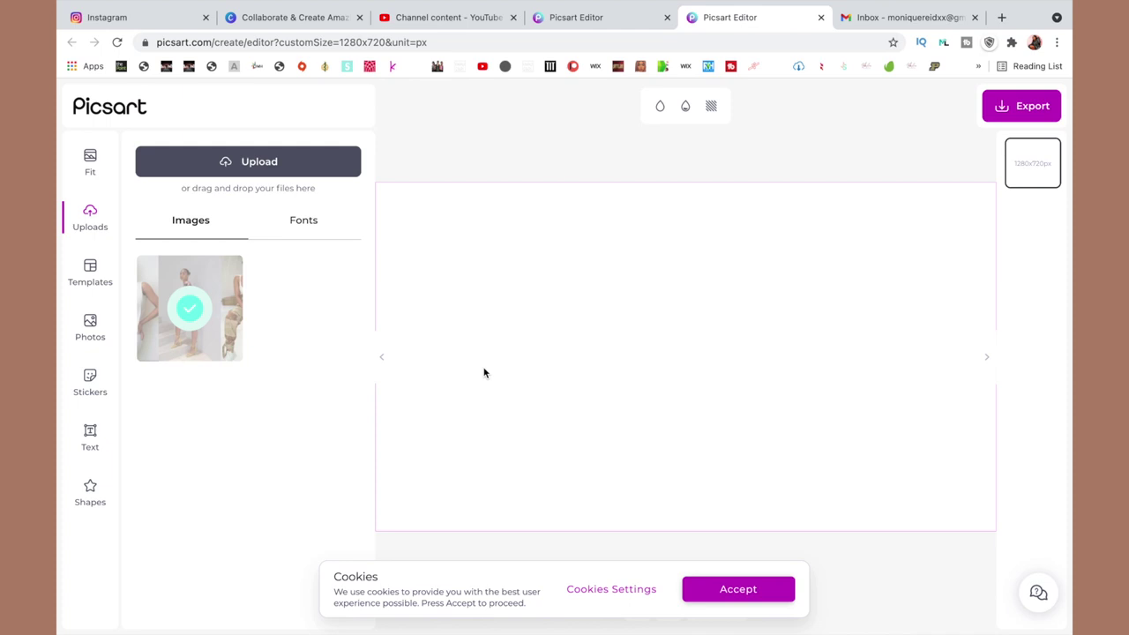
pyautogui.moveTo(190, 309); pyautogui.dragTo(559, 310)
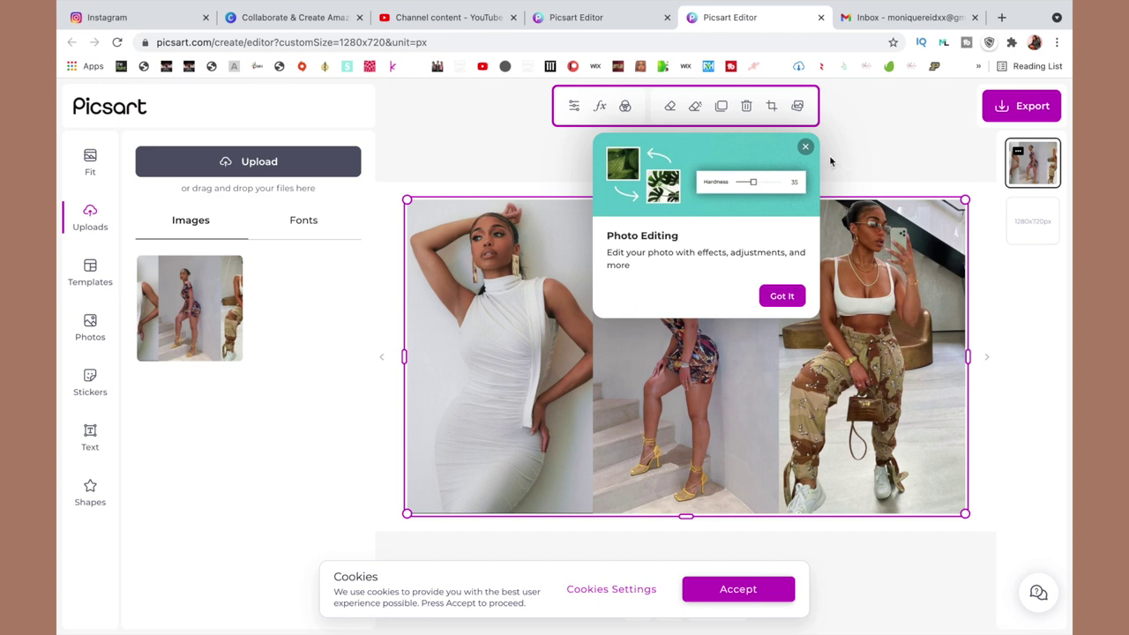
# Apply the Noise effect from the FX category to the collage.
pyautogui.click(784, 296)
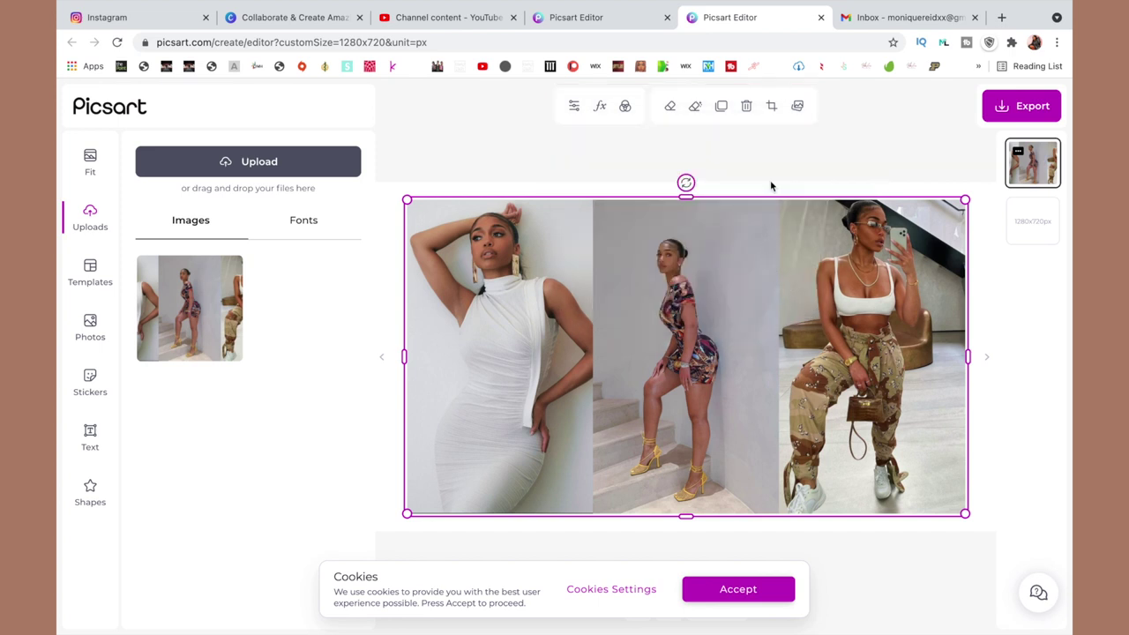
pyautogui.click(599, 107)
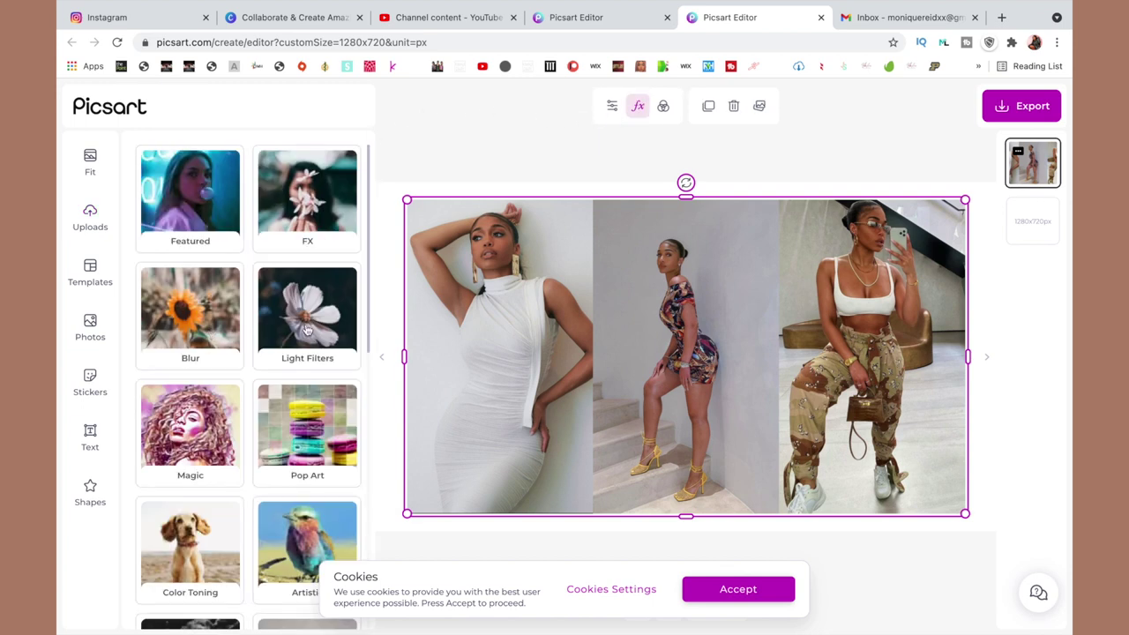
pyautogui.scroll(-5, 307, 329)
pyautogui.scroll(-5, 307, 329)
pyautogui.scroll(10, 307, 329)
pyautogui.click(309, 203)
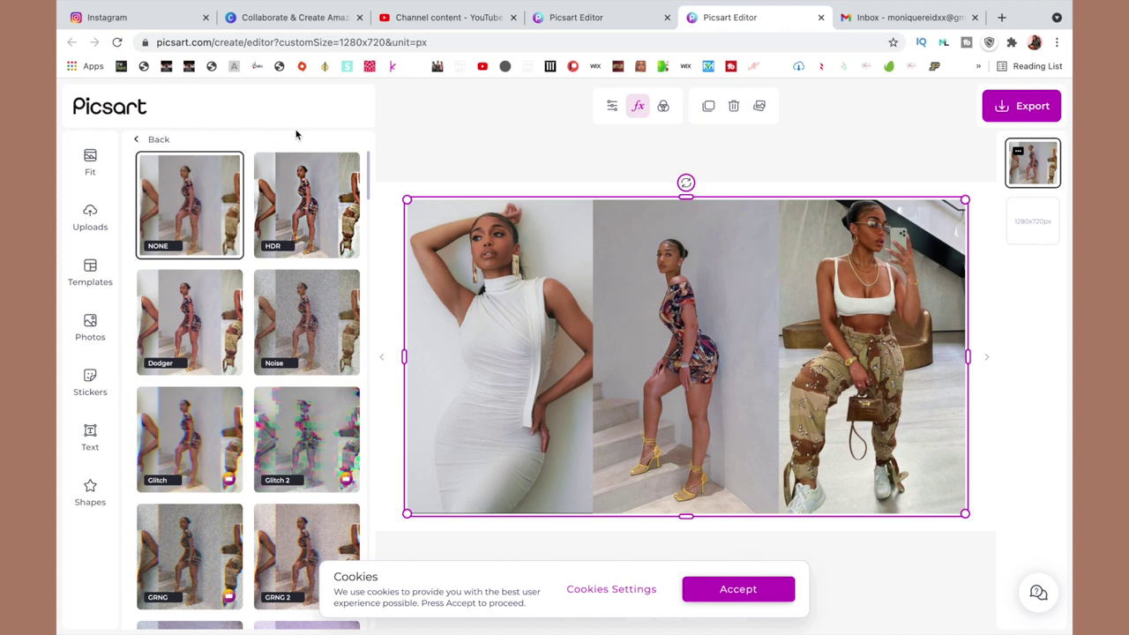
pyautogui.click(283, 333)
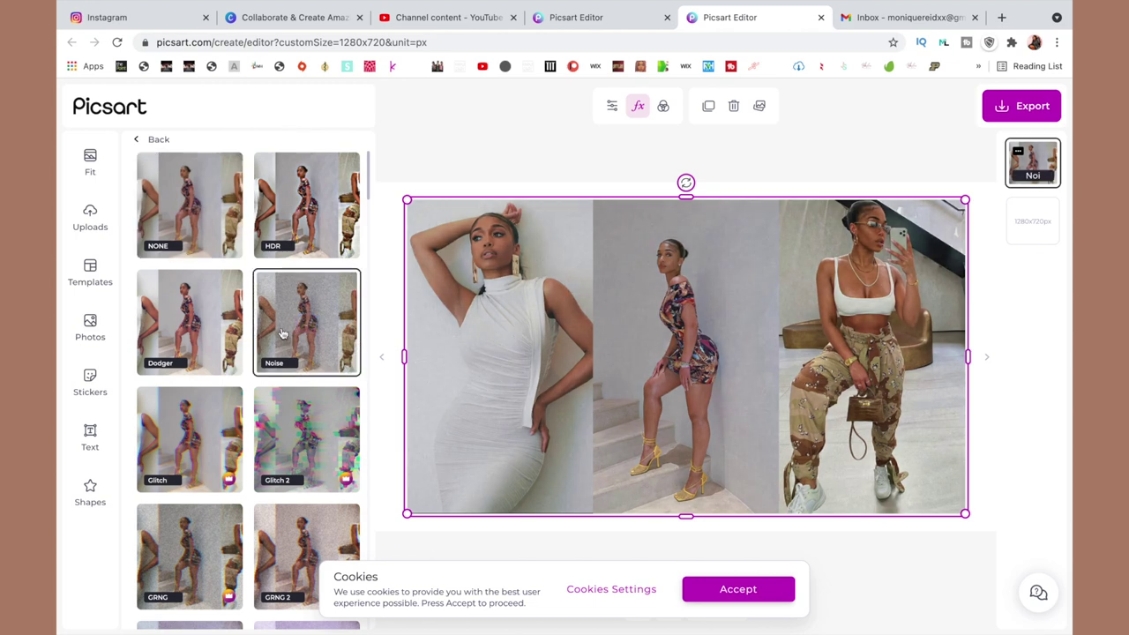
# Compare the Dodger effect, then reapply Noise and lower its strength to 26.
pyautogui.scroll(-1, 283, 333)
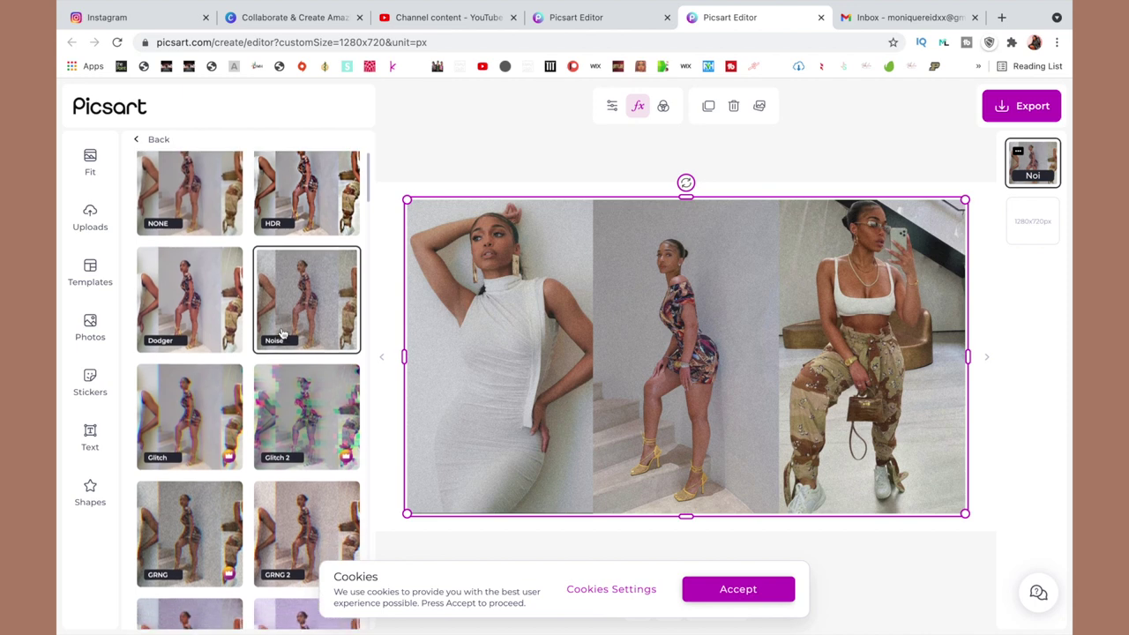
pyautogui.click(207, 313)
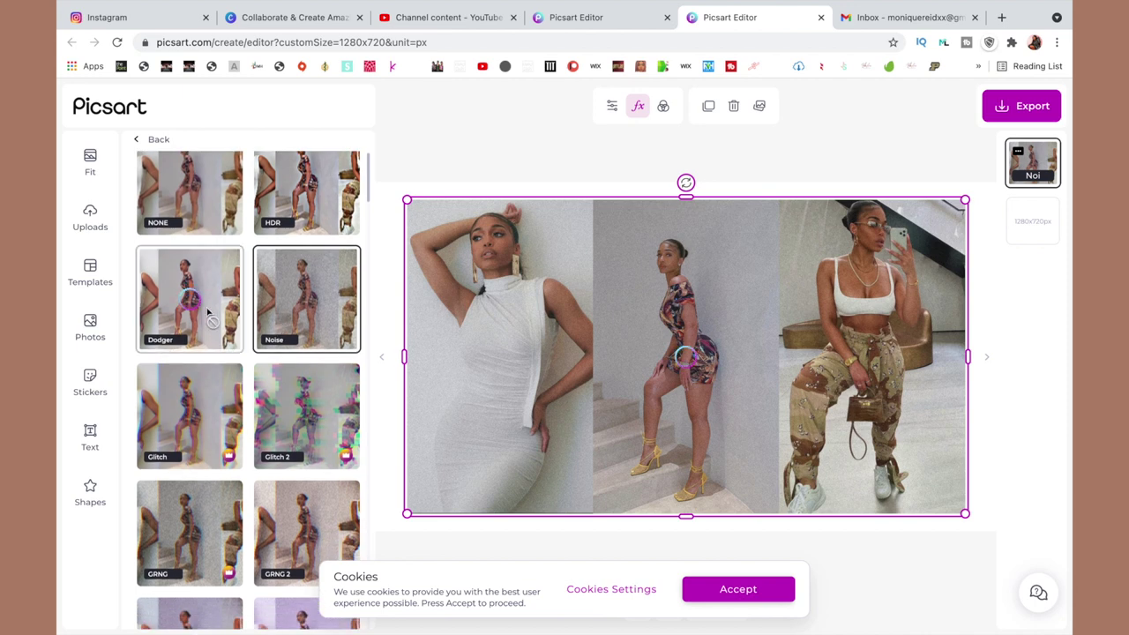
pyautogui.click(300, 295)
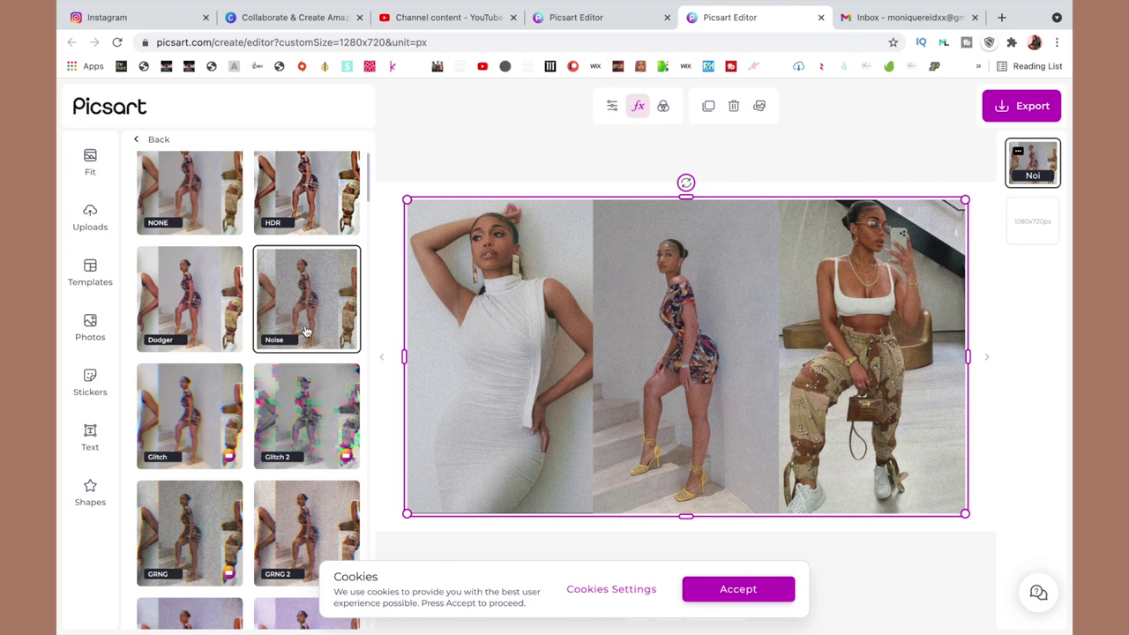
pyautogui.click(613, 106)
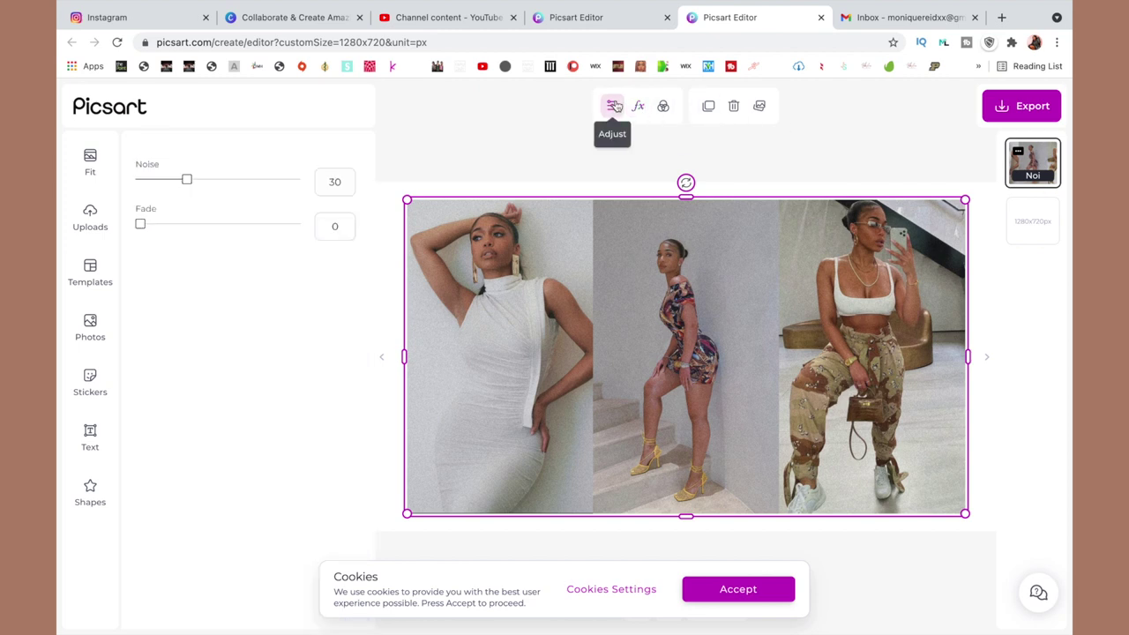
pyautogui.moveTo(188, 181)
pyautogui.mouseDown()
pyautogui.moveTo(140, 181)
pyautogui.moveTo(181, 188)
pyautogui.mouseUp()
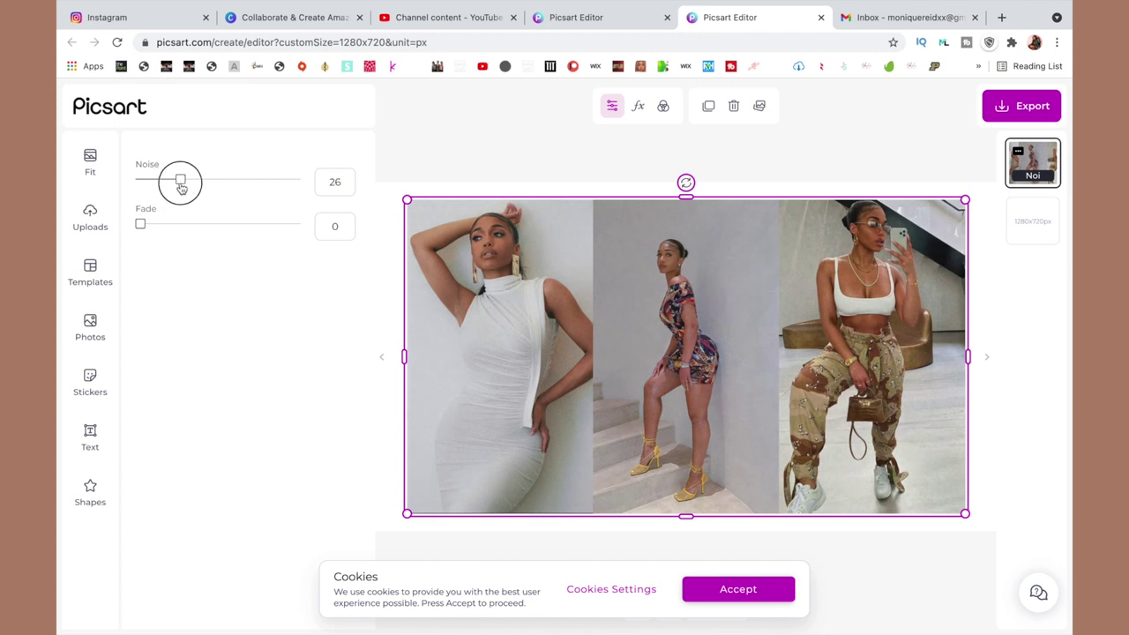
# Preview the GRNG, GRNG 2, PLRD, PLRD 2, VNYL, PLRD 3 and VHS 2 effects on the collage.
pyautogui.click(637, 105)
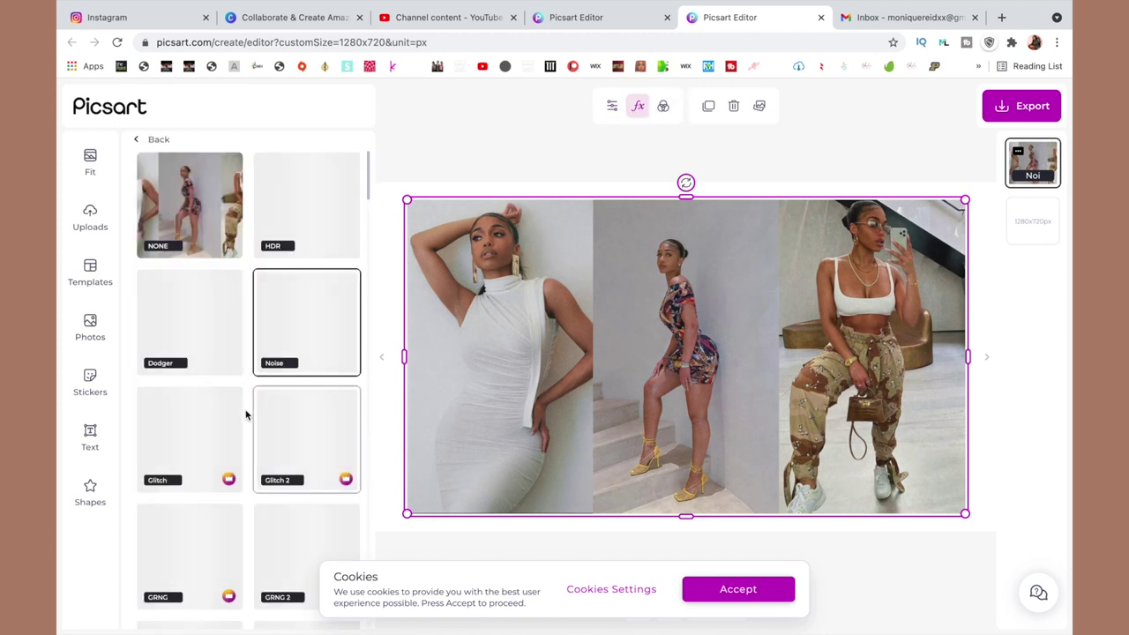
pyautogui.scroll(-3, 245, 415)
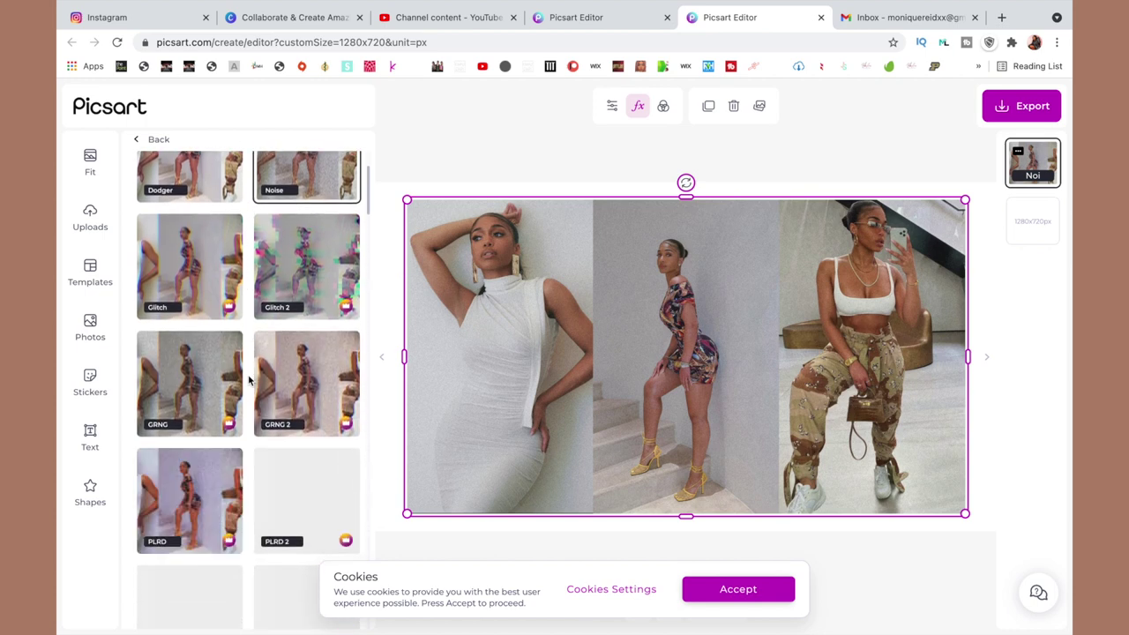
pyautogui.scroll(-1, 250, 380)
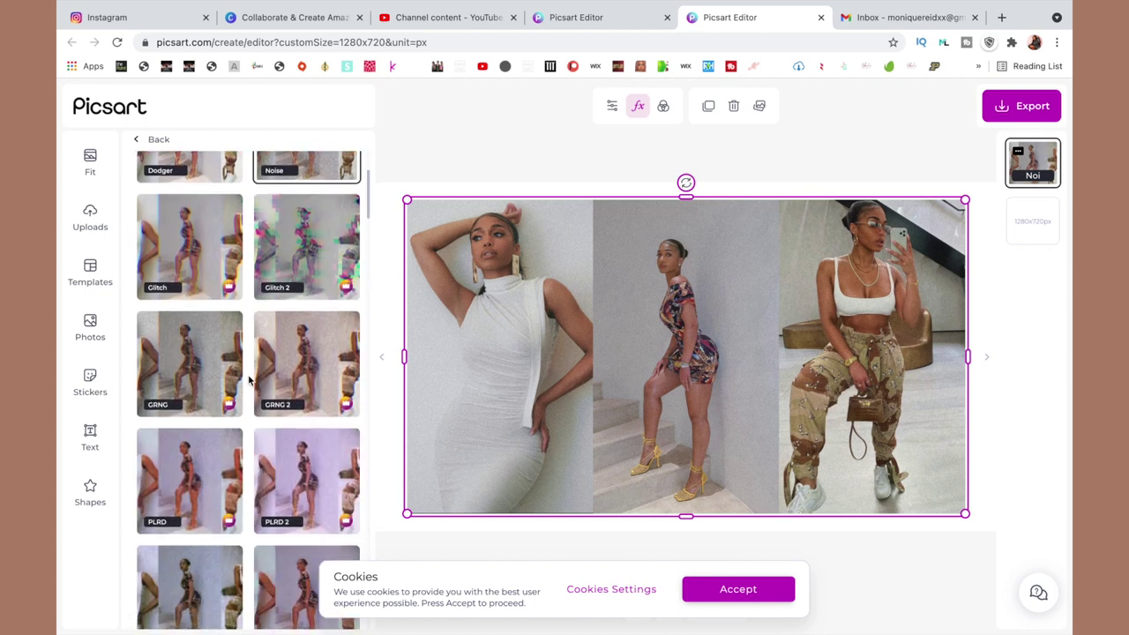
pyautogui.click(213, 366)
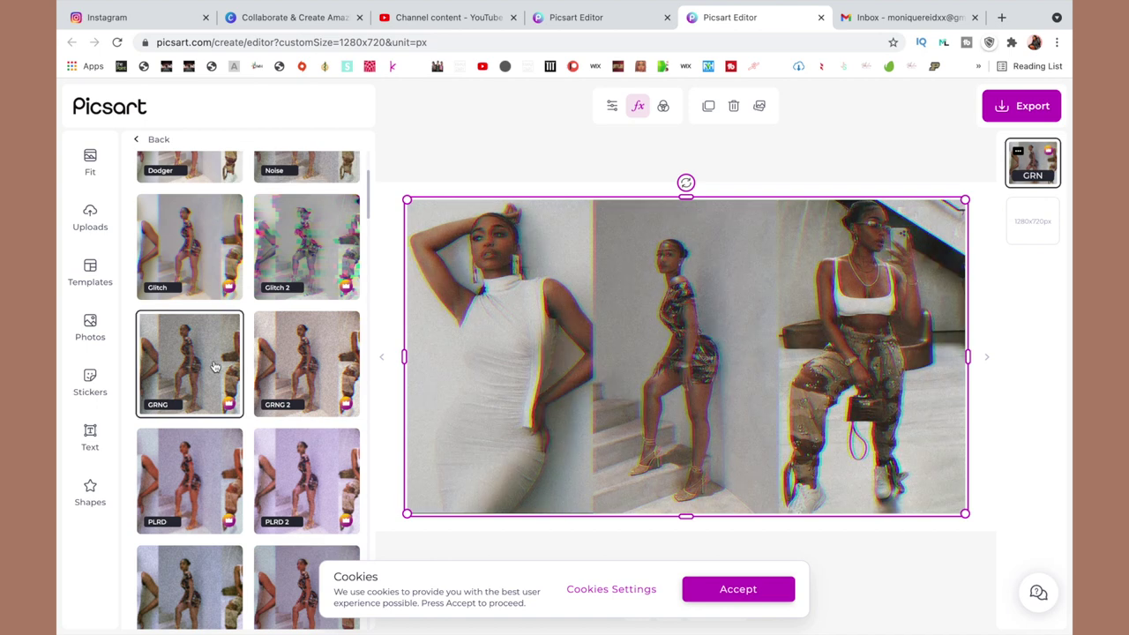
pyautogui.click(287, 373)
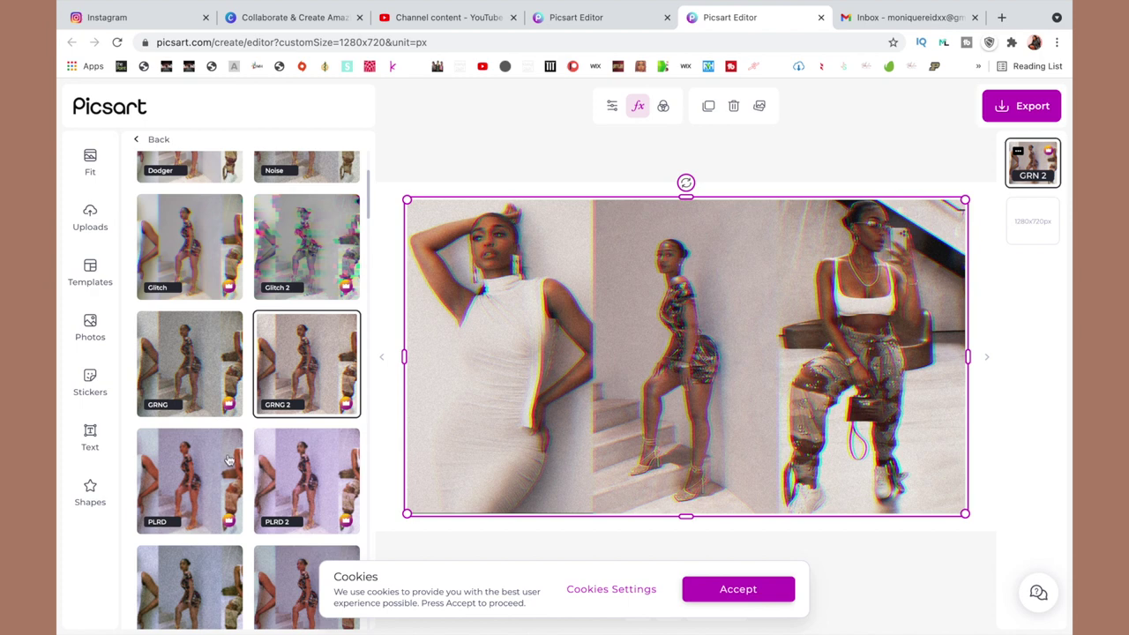
pyautogui.click(220, 465)
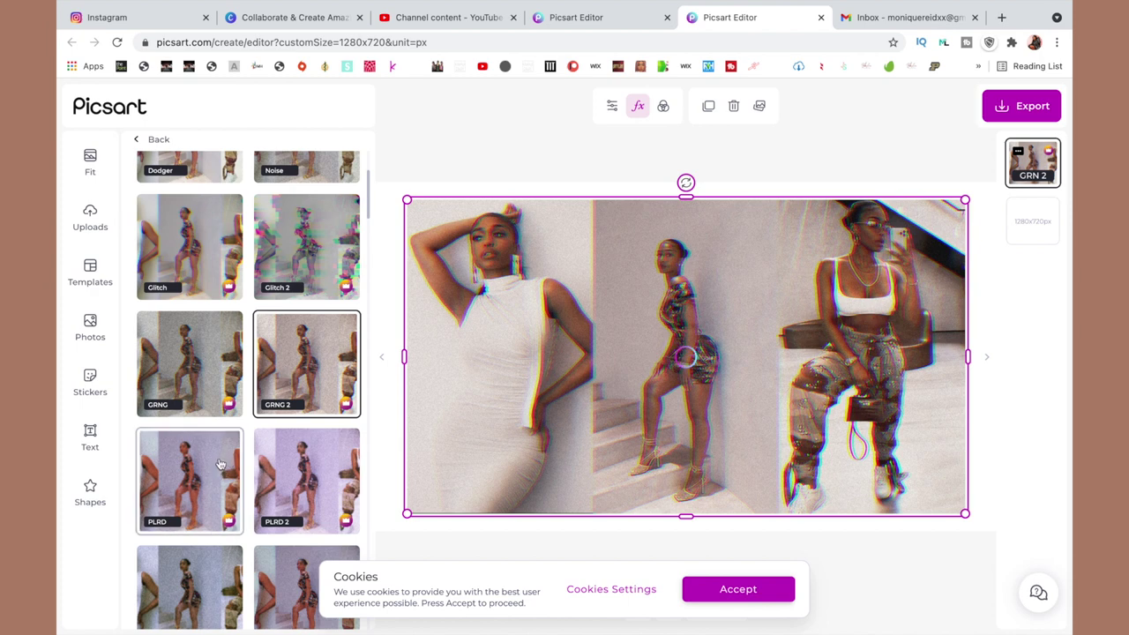
pyautogui.scroll(-5, 221, 465)
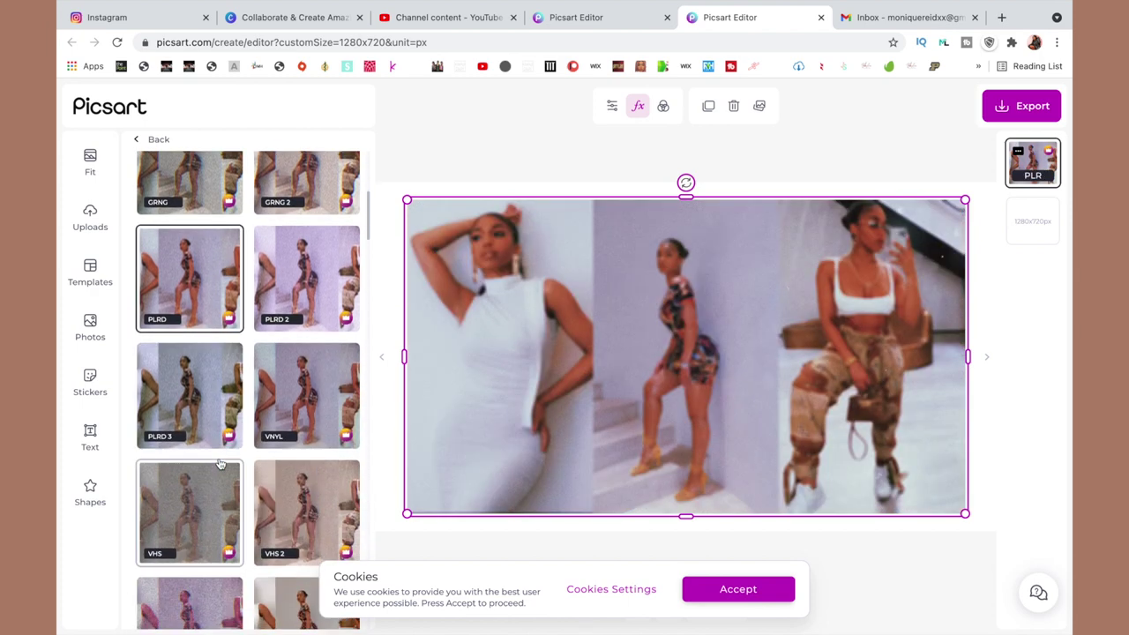
pyautogui.click(323, 304)
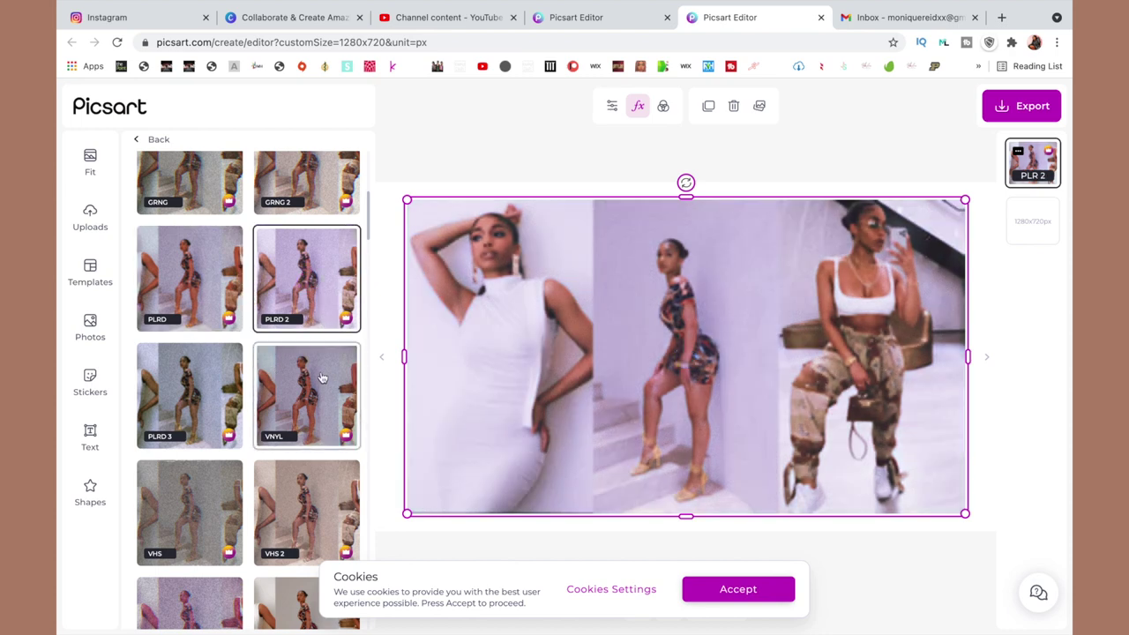
pyautogui.click(321, 382)
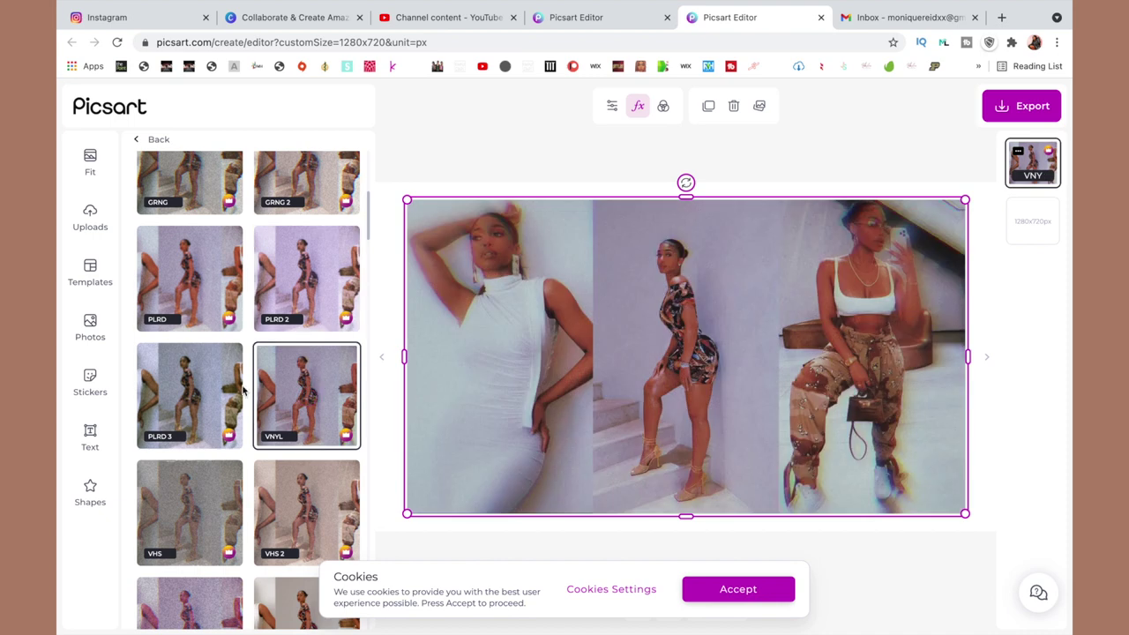
pyautogui.click(200, 394)
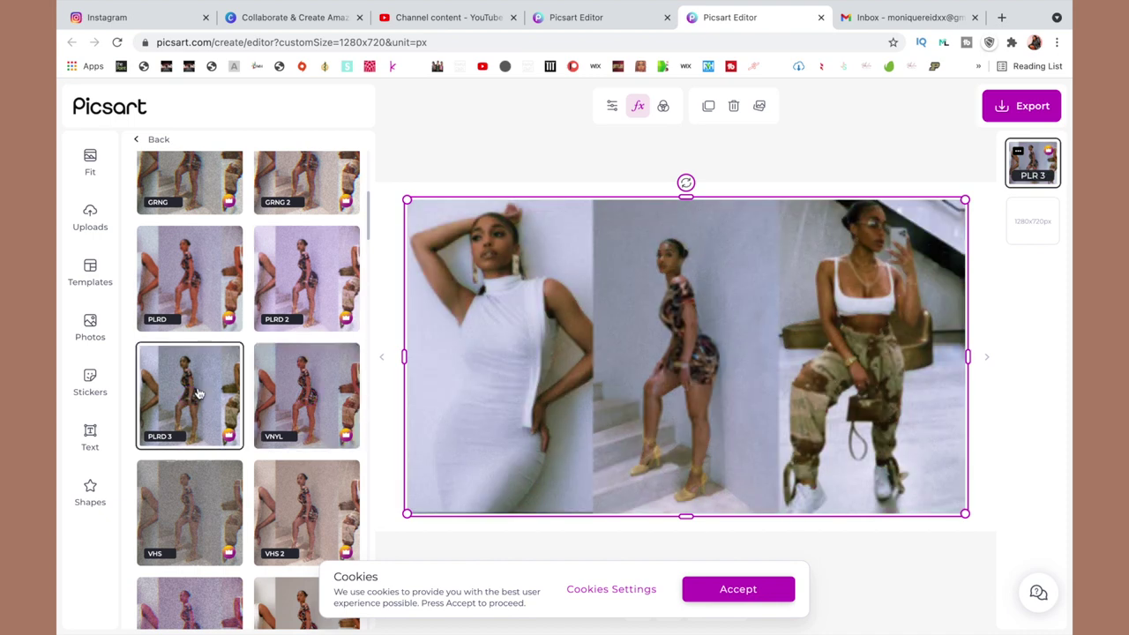
pyautogui.click(313, 496)
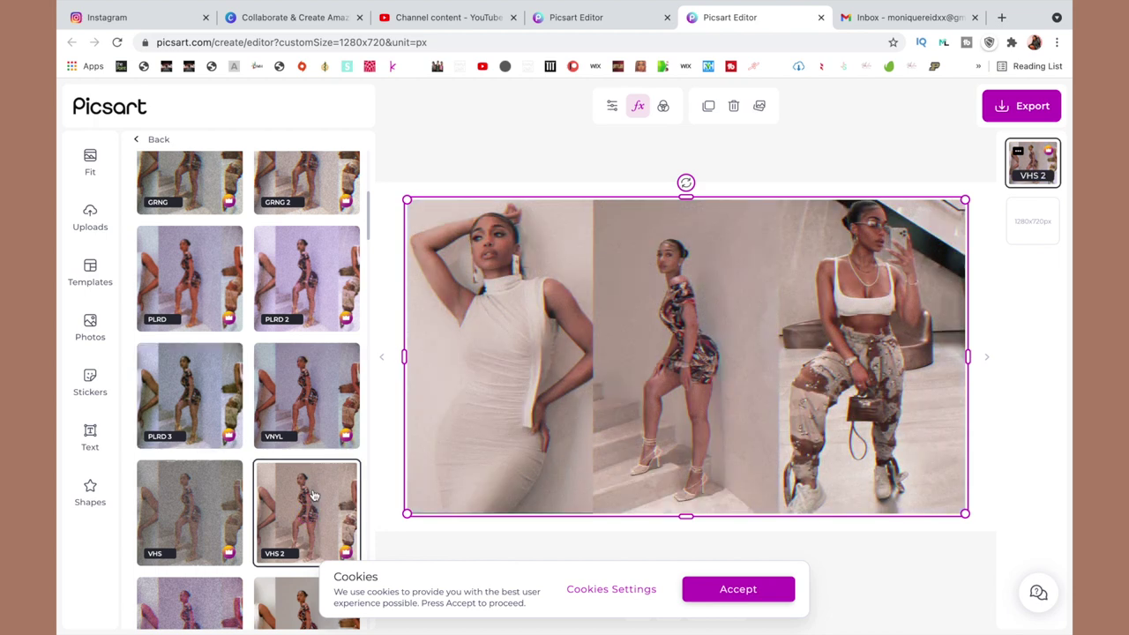
# Try the BRNZ 1–3, 1994 and 1991 filters, settling on 1993.
pyautogui.scroll(-5, 310, 511)
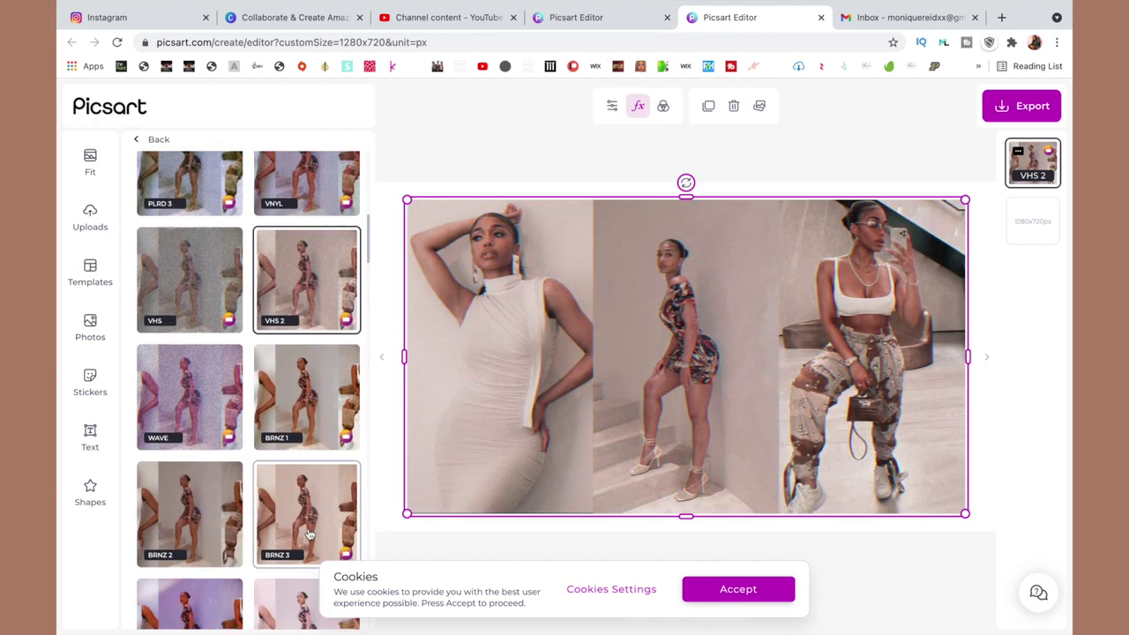
pyautogui.click(306, 400)
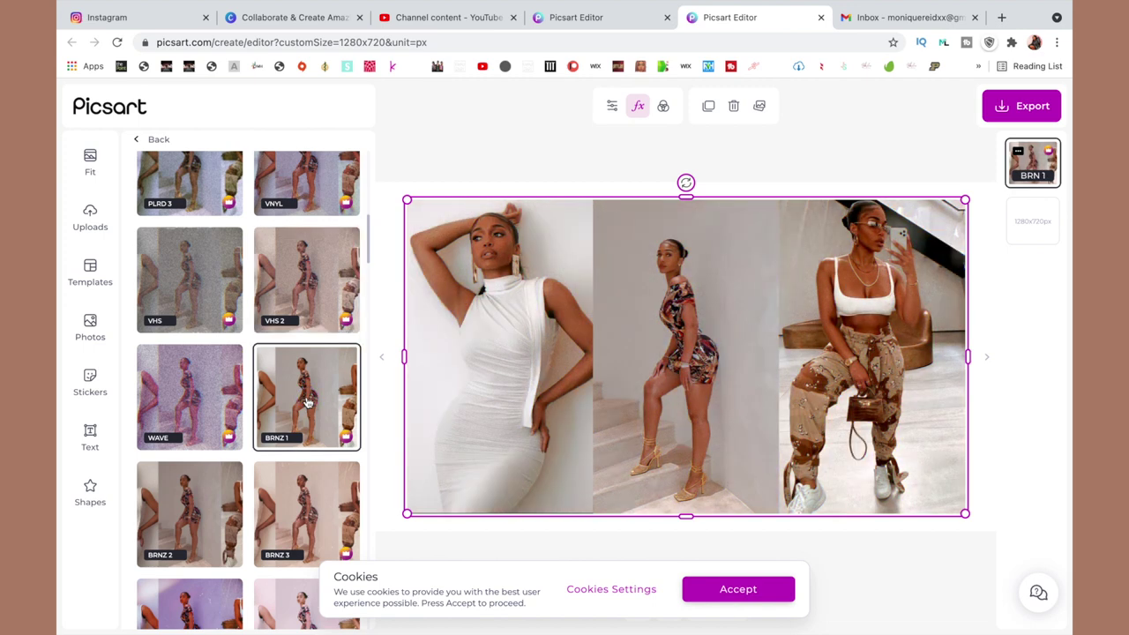
pyautogui.click(216, 496)
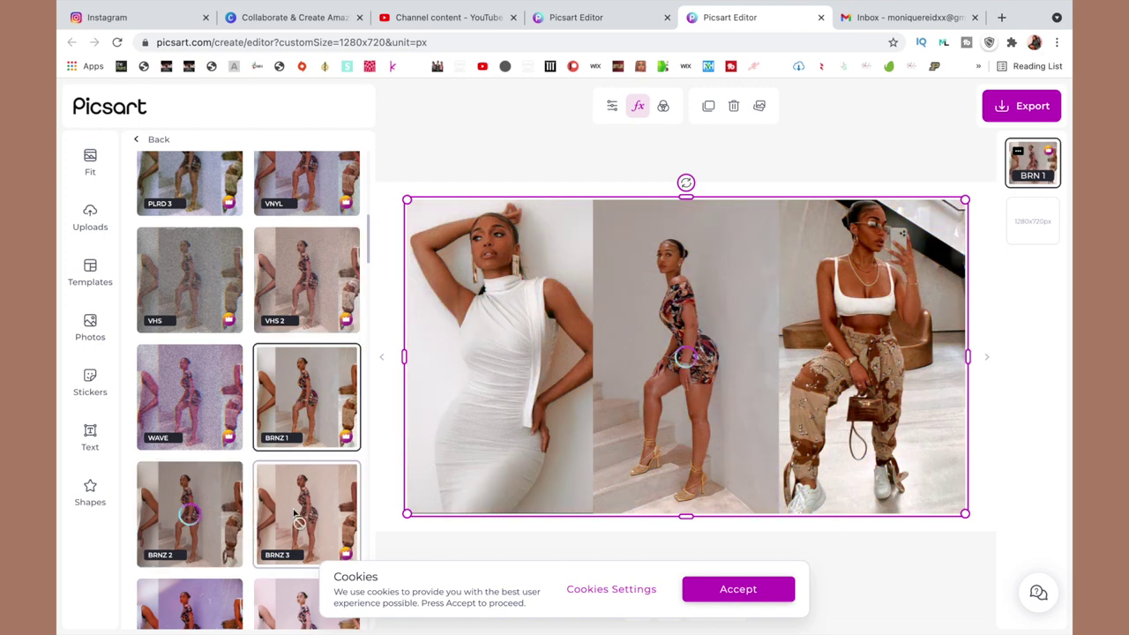
pyautogui.click(295, 514)
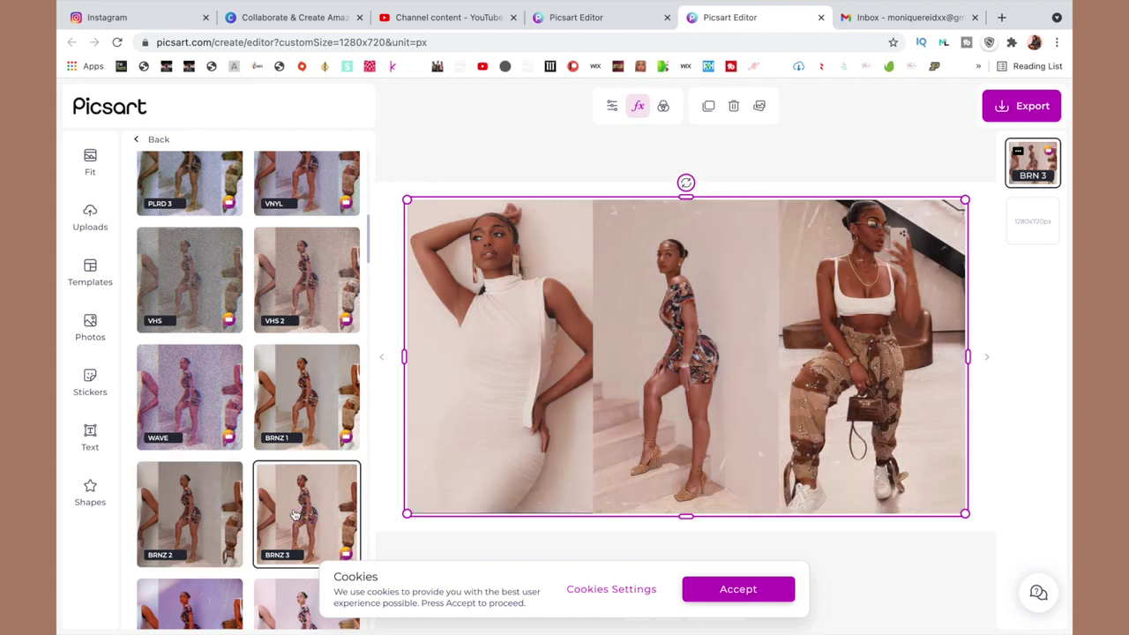
pyautogui.scroll(-4, 294, 514)
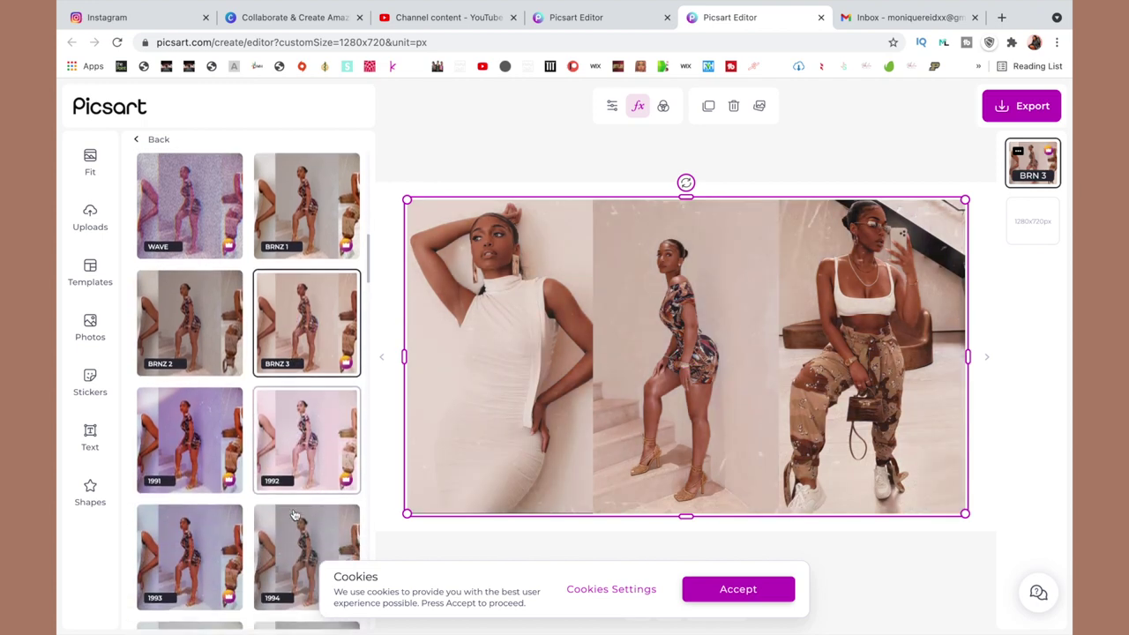
pyautogui.click(295, 513)
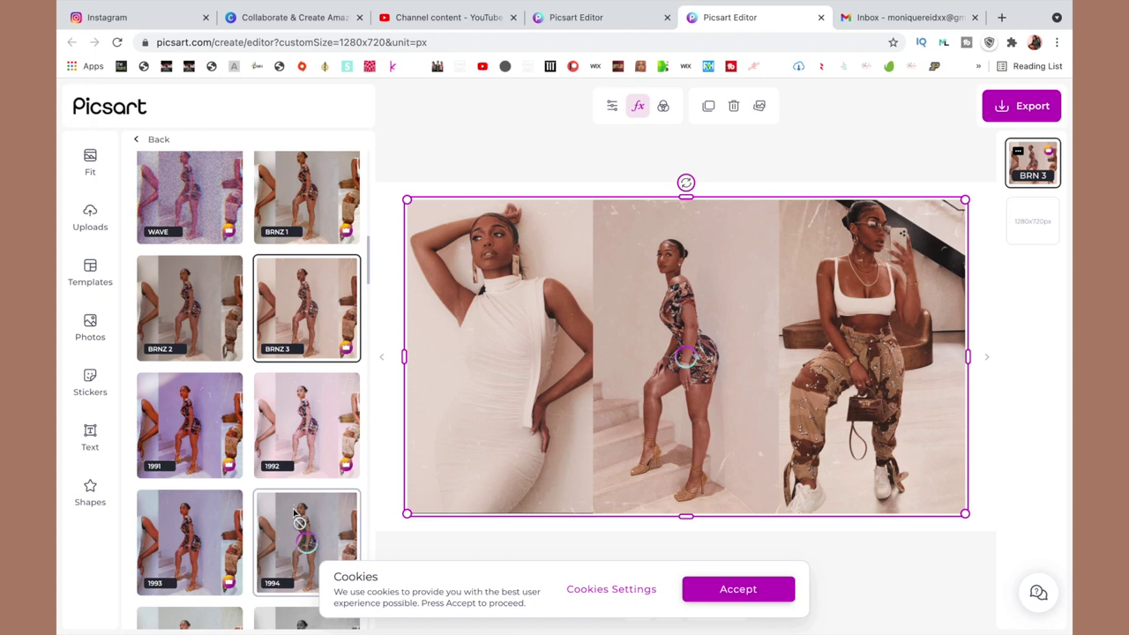
pyautogui.click(221, 431)
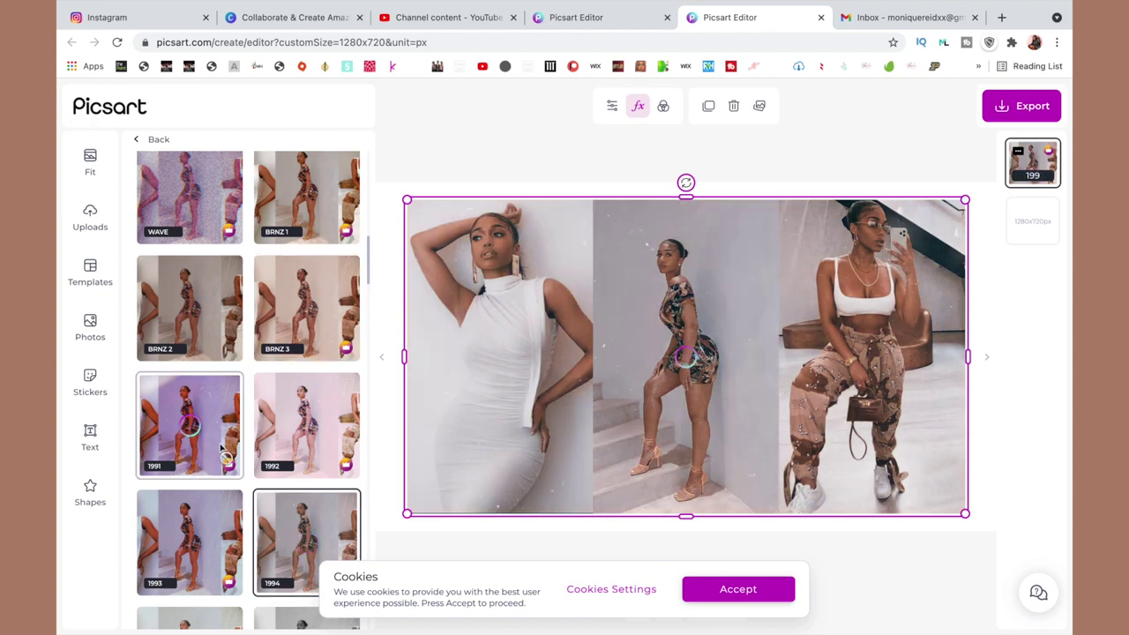
pyautogui.click(210, 540)
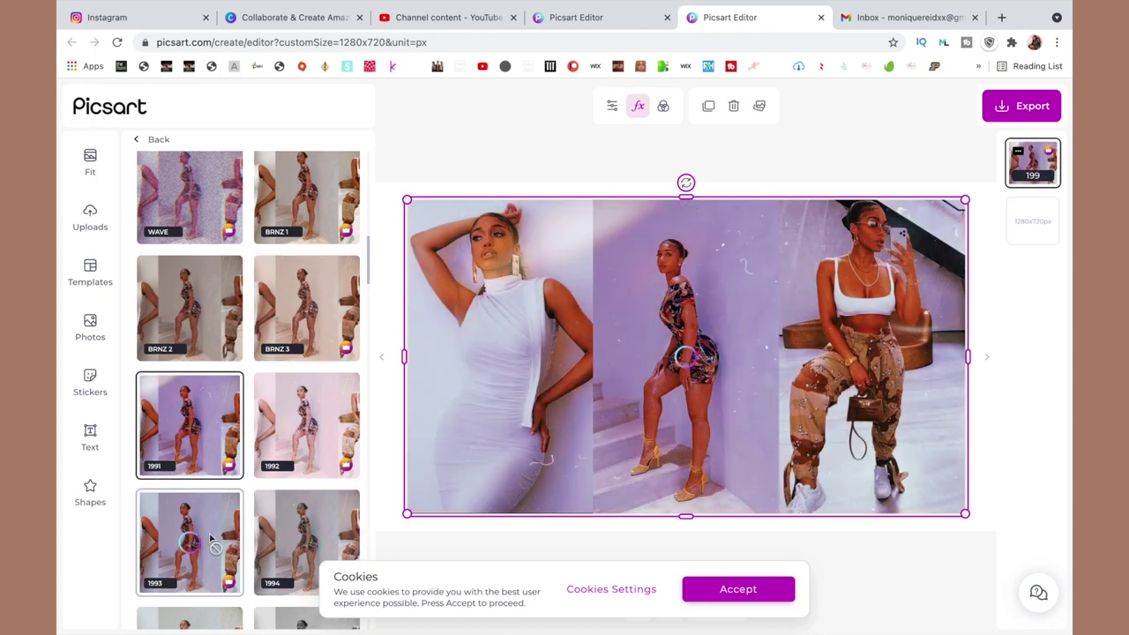
pyautogui.scroll(-3, 305, 522)
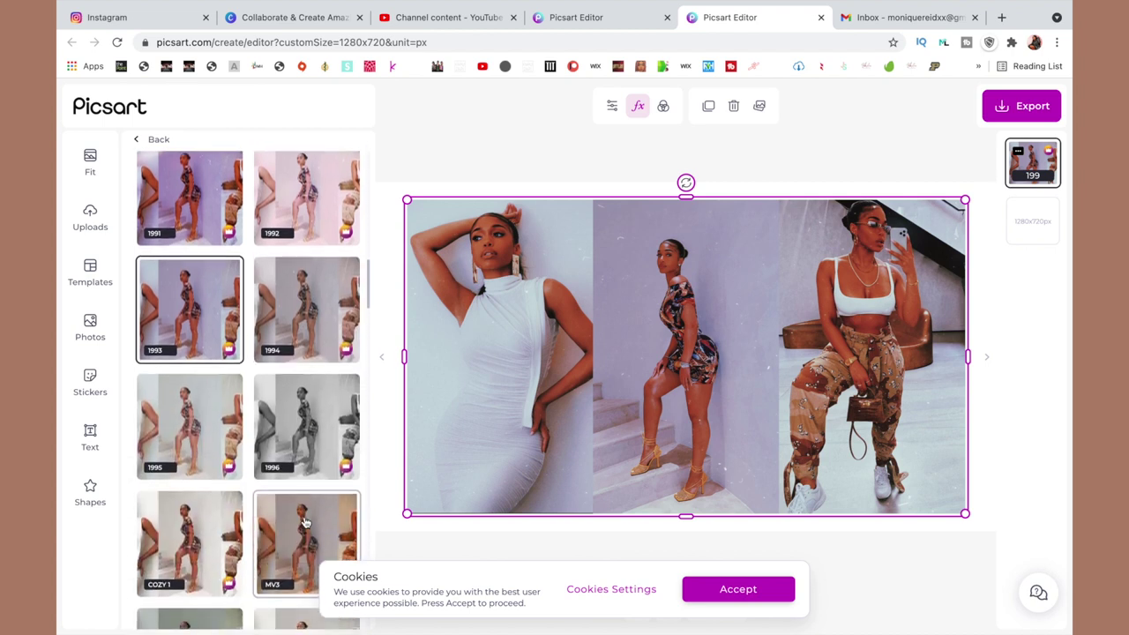
pyautogui.scroll(-10, 305, 522)
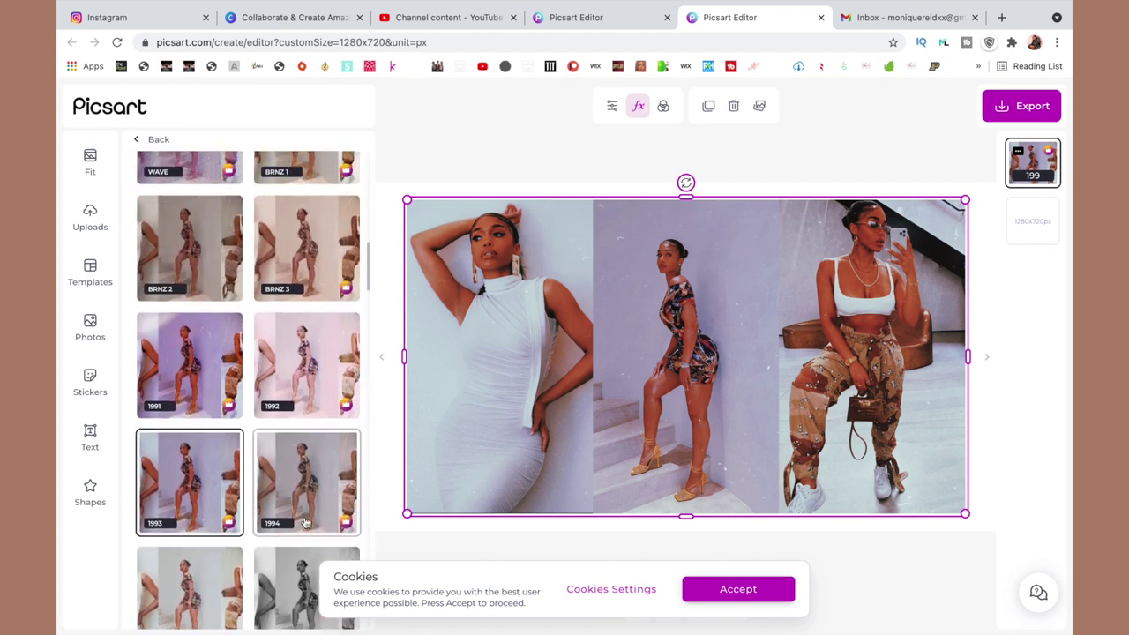
# Raise the collage filter's Fade to 43 in the Adjust settings.
pyautogui.click(612, 106)
pyautogui.moveTo(141, 180); pyautogui.dragTo(207, 185)
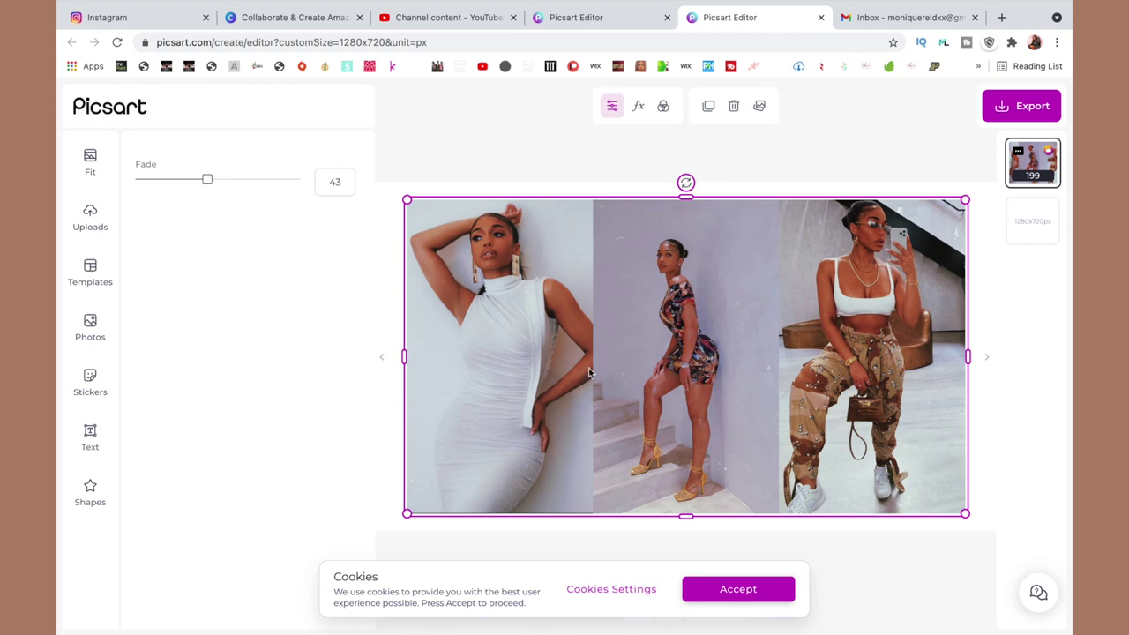
# Export the collage as the JPG 'Lh photo' and dismiss the download confirmation.
pyautogui.click(1015, 106)
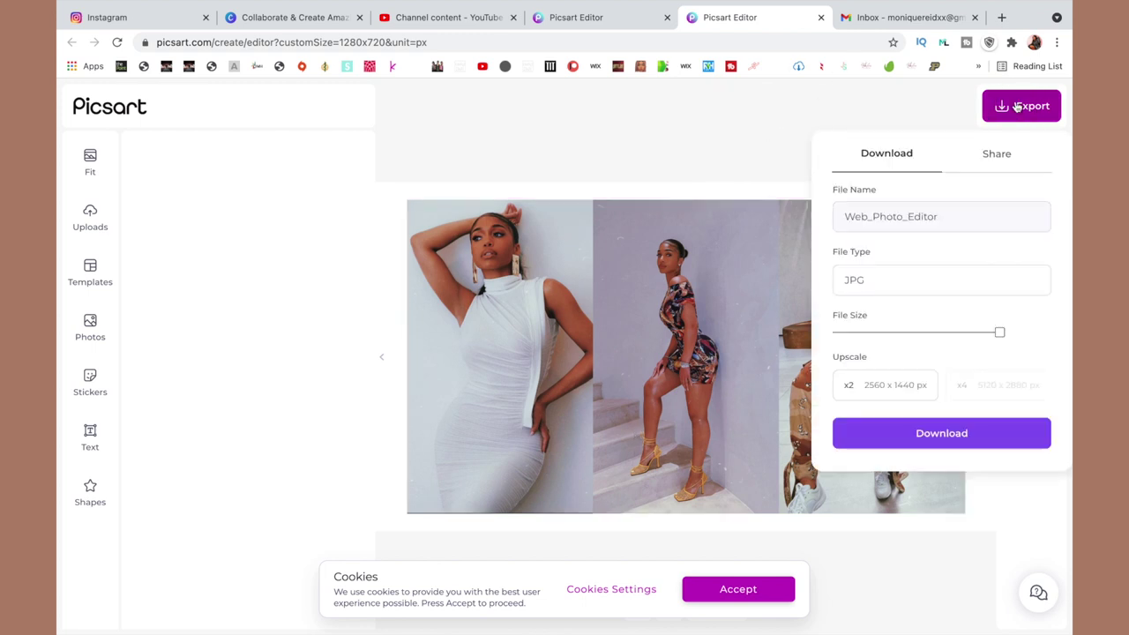
pyautogui.doubleClick(927, 217)
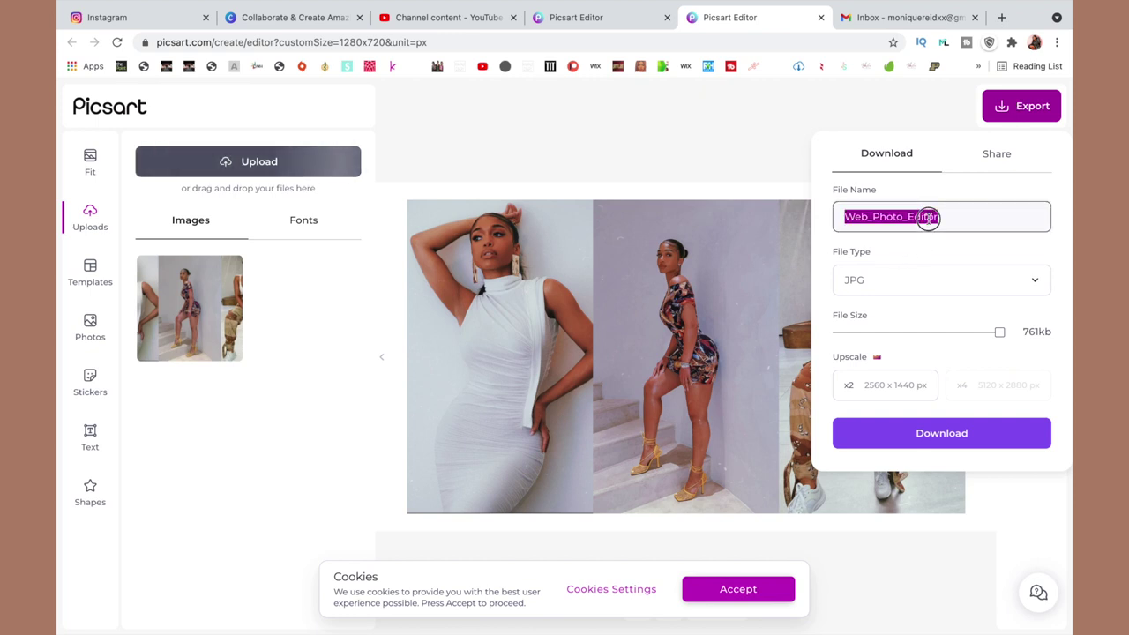
pyautogui.write('Lh photo')
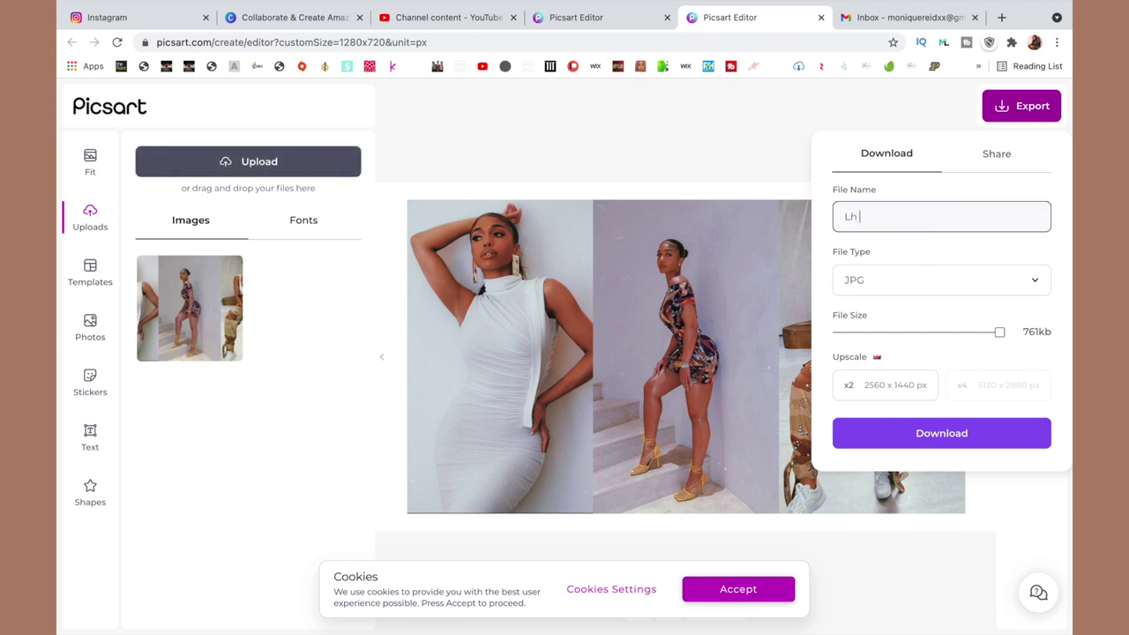
pyautogui.click(943, 434)
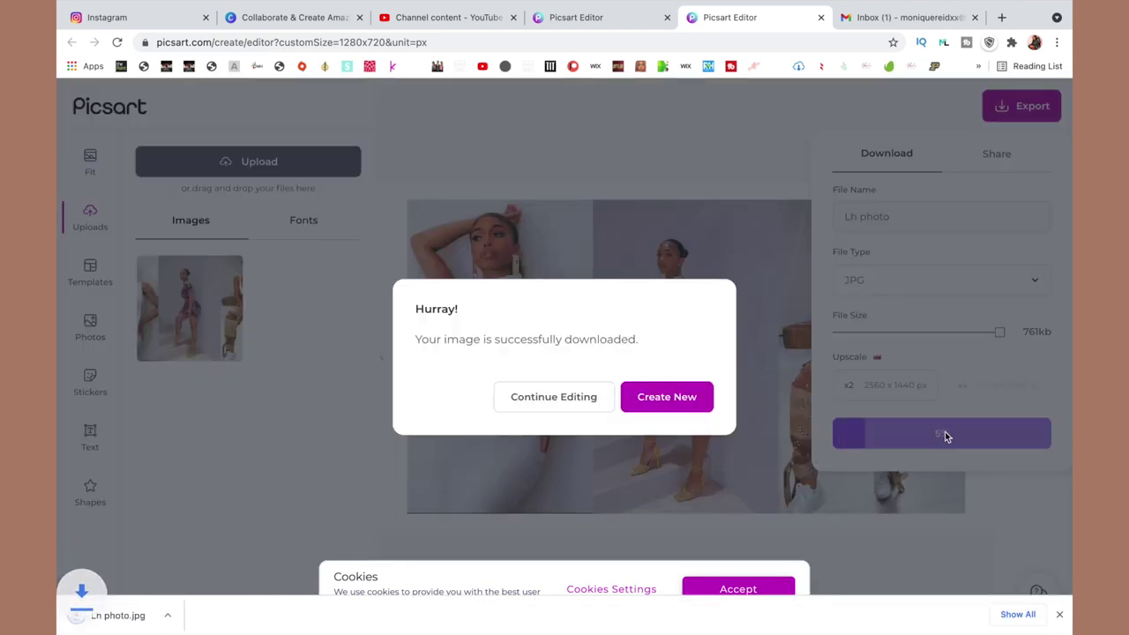
pyautogui.click(585, 381)
# Exit Chrome full screen, drag Lh photo.jpg to the desktop and close the browser.
pyautogui.moveTo(330, 5)
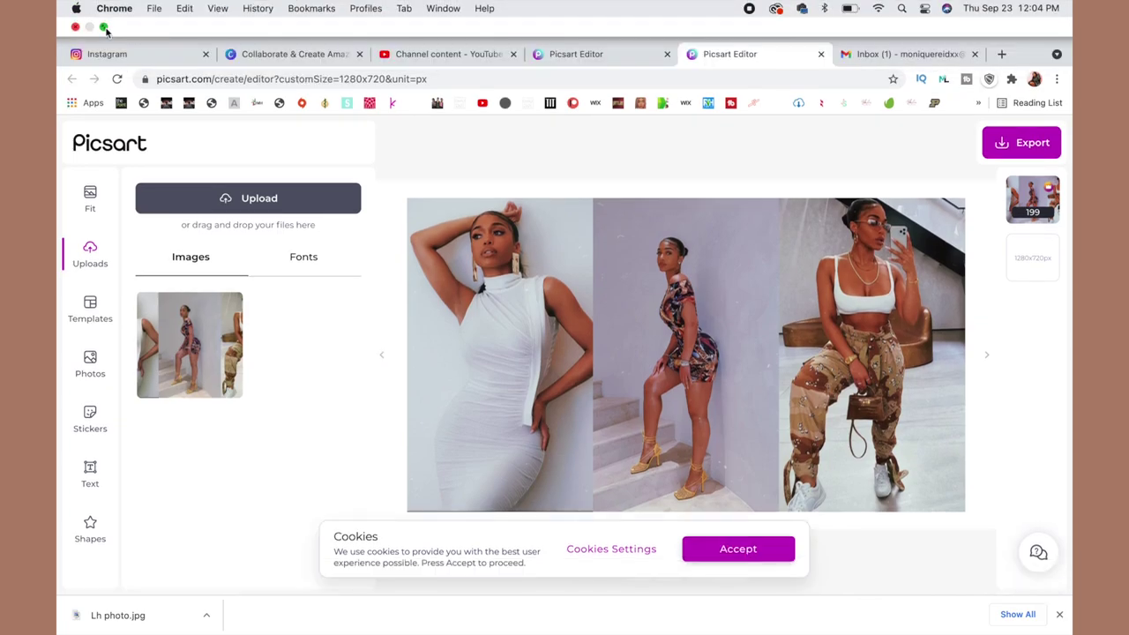
pyautogui.press('ctrl+super+f')
pyautogui.moveTo(181, 565); pyautogui.dragTo(660, 235)
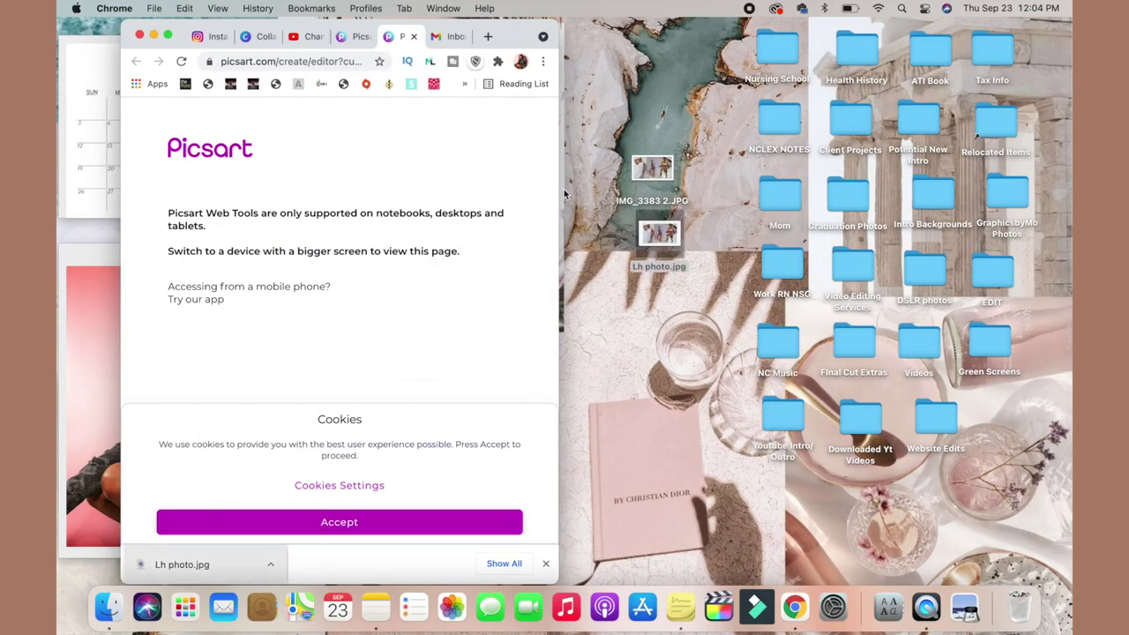
pyautogui.click(140, 37)
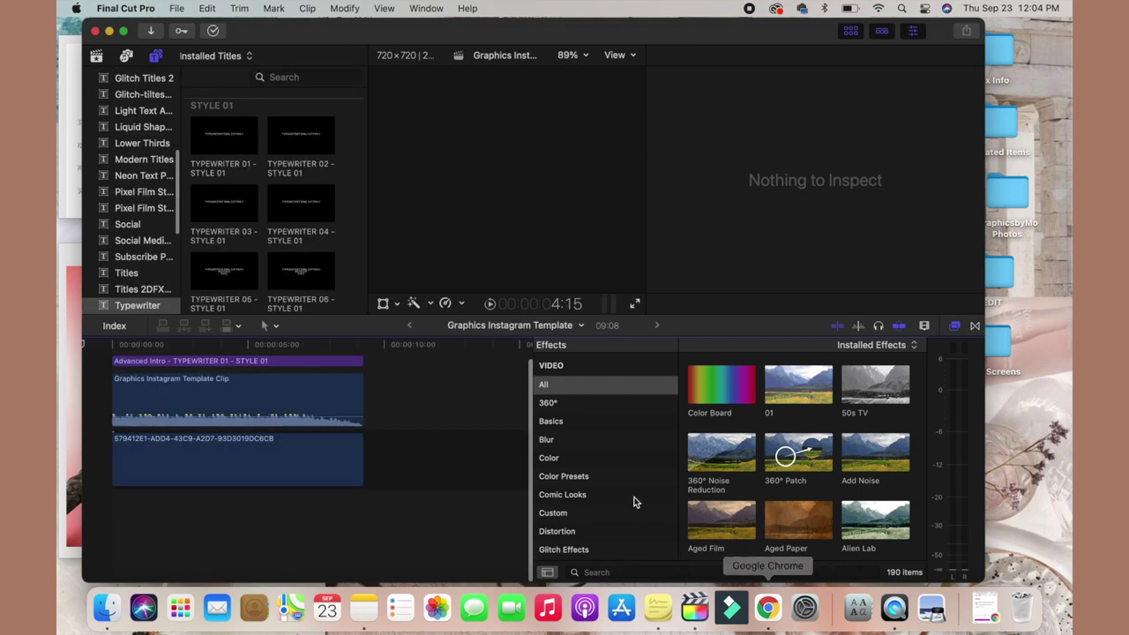
# Create a 1080p HD project named 'Lh sample intro' from File > New > Project.
pyautogui.click(179, 9)
pyautogui.moveTo(353, 29)
pyautogui.click(437, 30)
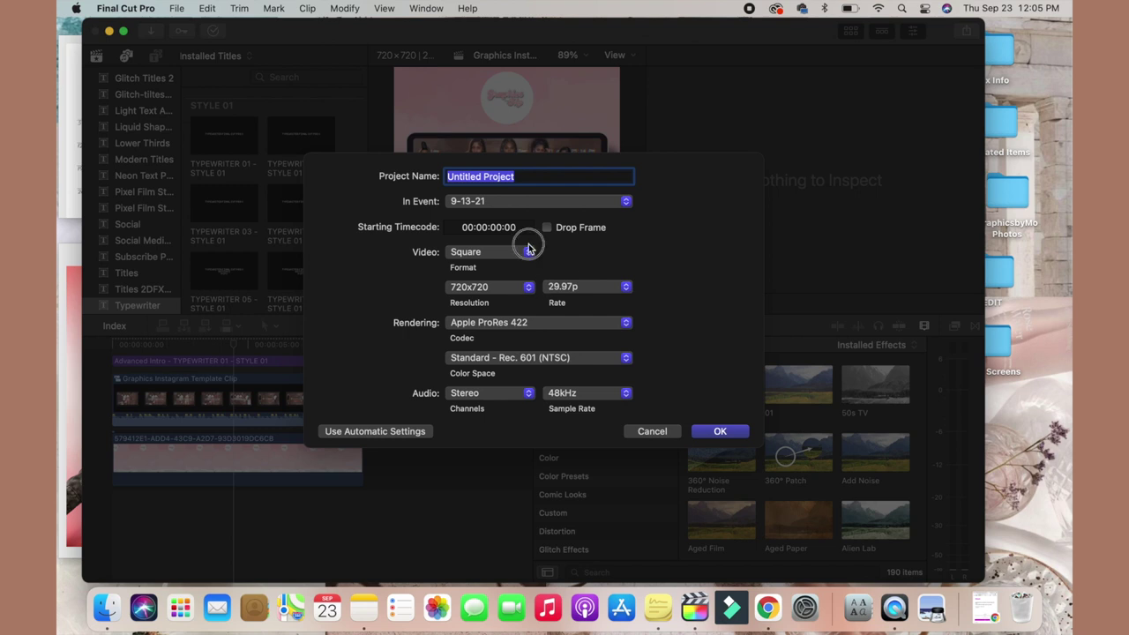
pyautogui.click(529, 254)
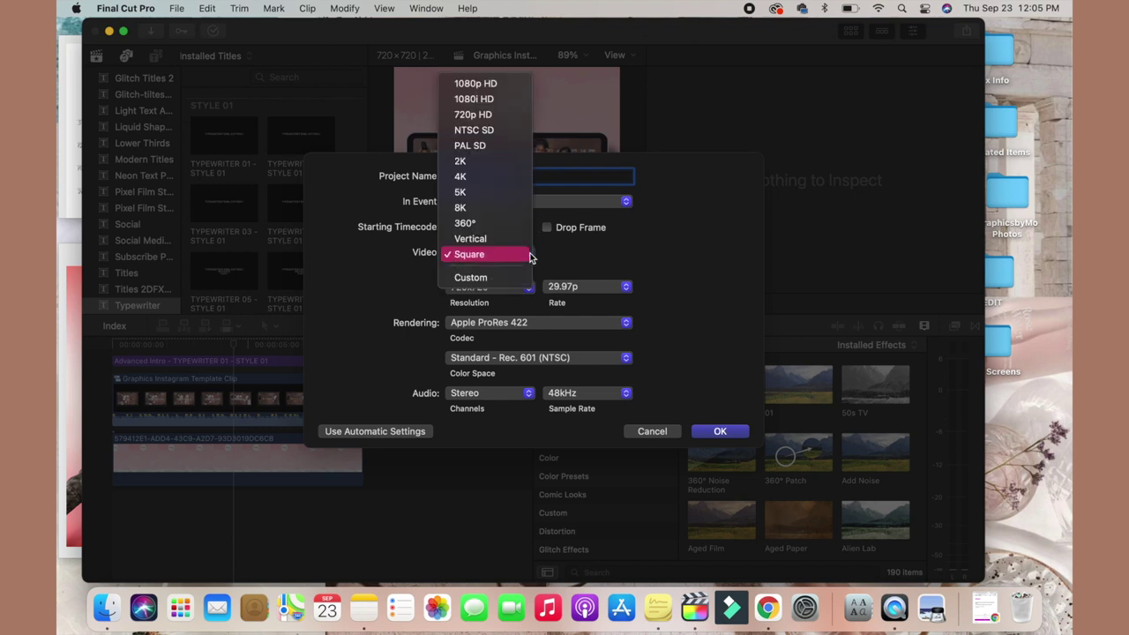
pyautogui.click(516, 85)
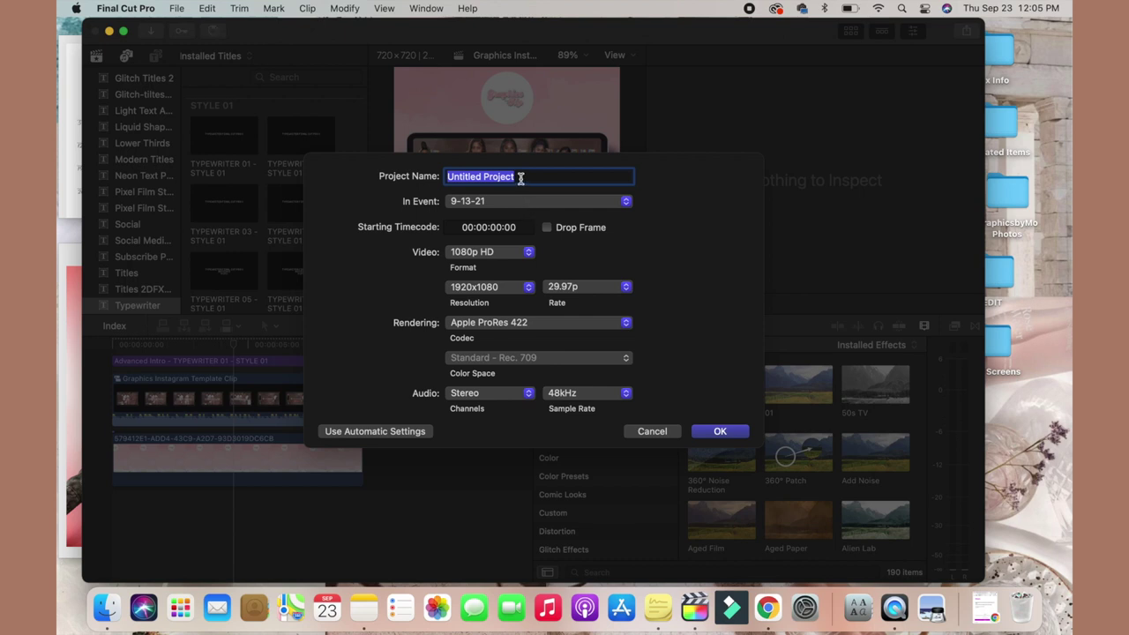
pyautogui.write('Lh sample intro')
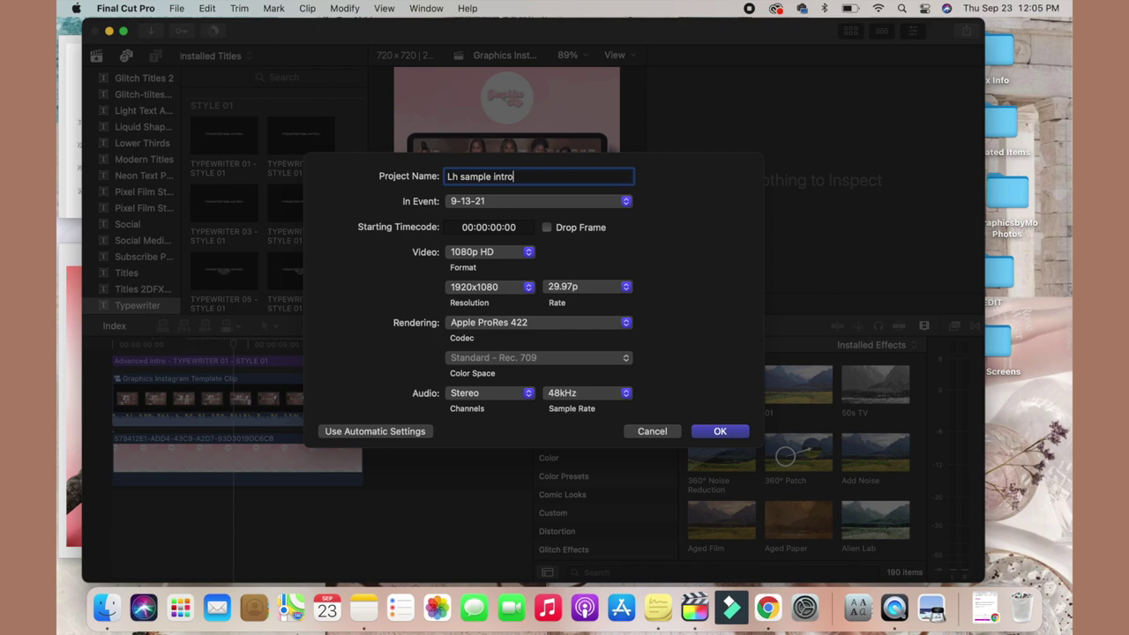
pyautogui.press('Return')
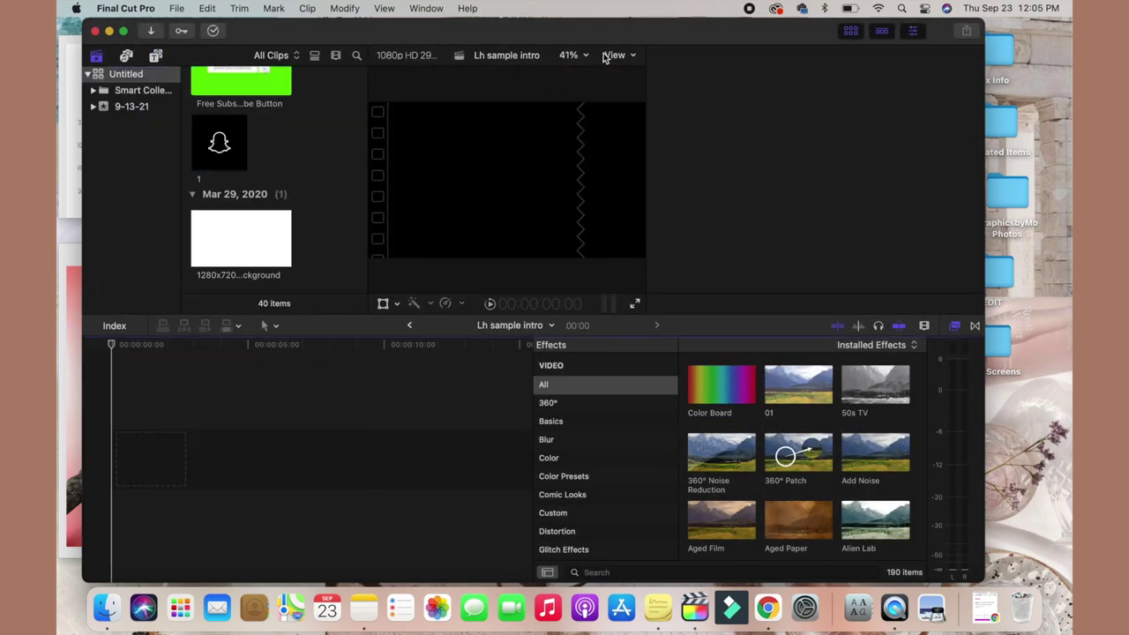
# Add Lh photo.jpg to the timeline and scale it to 112.15% to fill the frame.
pyautogui.moveTo(706, 42); pyautogui.dragTo(337, 41)
pyautogui.moveTo(659, 233); pyautogui.dragTo(96, 432)
pyautogui.moveTo(256, 31); pyautogui.dragTo(601, 7)
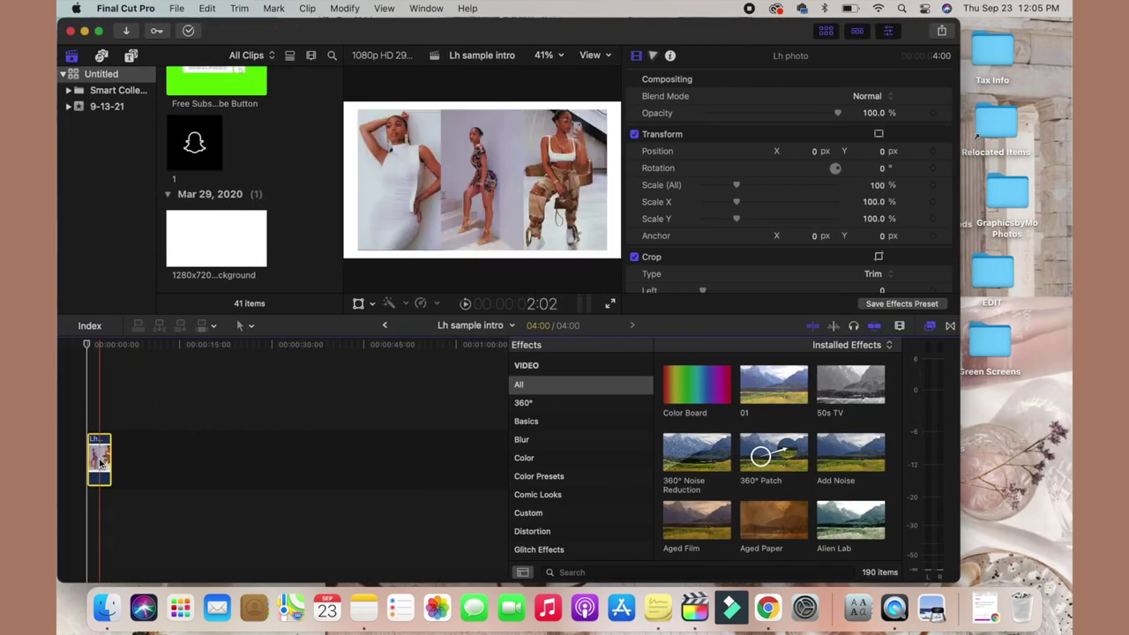
pyautogui.moveTo(475, 30); pyautogui.dragTo(541, 29)
pyautogui.moveTo(802, 188); pyautogui.dragTo(808, 189)
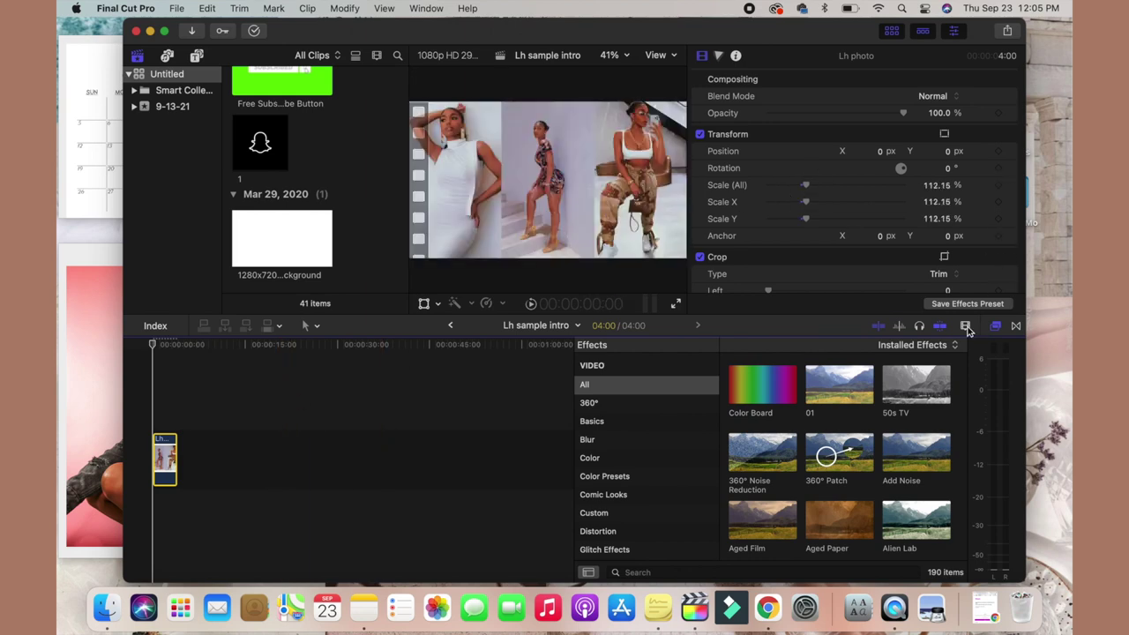
pyautogui.click(165, 32)
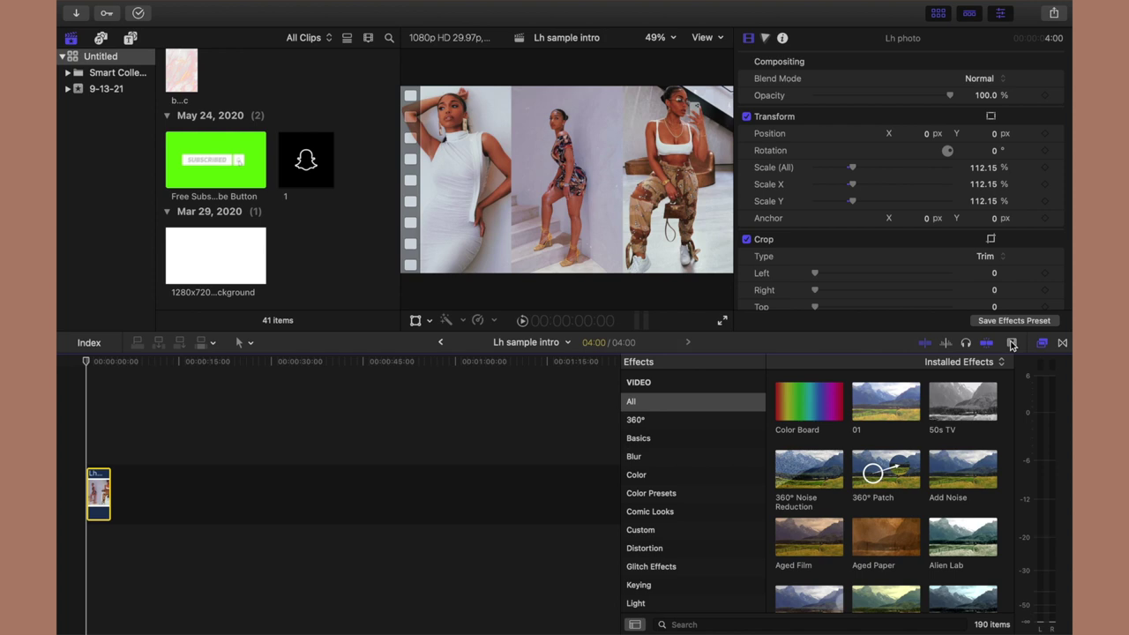
# Zoom the timeline and lengthen the photo clip from 4 to 10 seconds.
pyautogui.click(1012, 343)
pyautogui.moveTo(1026, 379); pyautogui.dragTo(932, 421)
pyautogui.moveTo(272, 499); pyautogui.dragTo(558, 484)
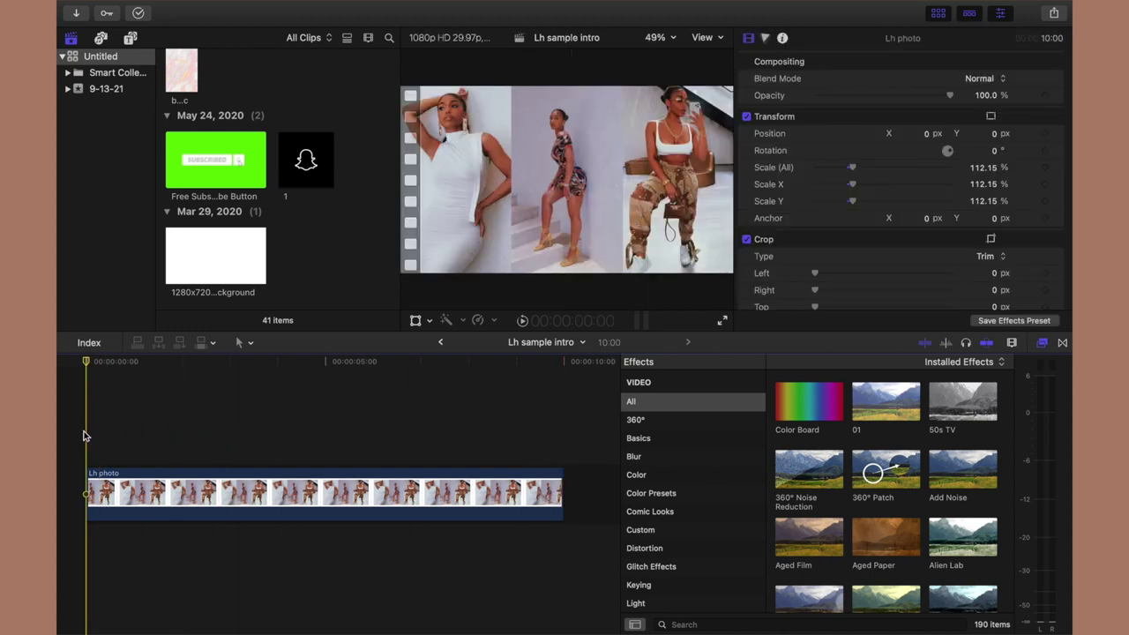
pyautogui.click(131, 40)
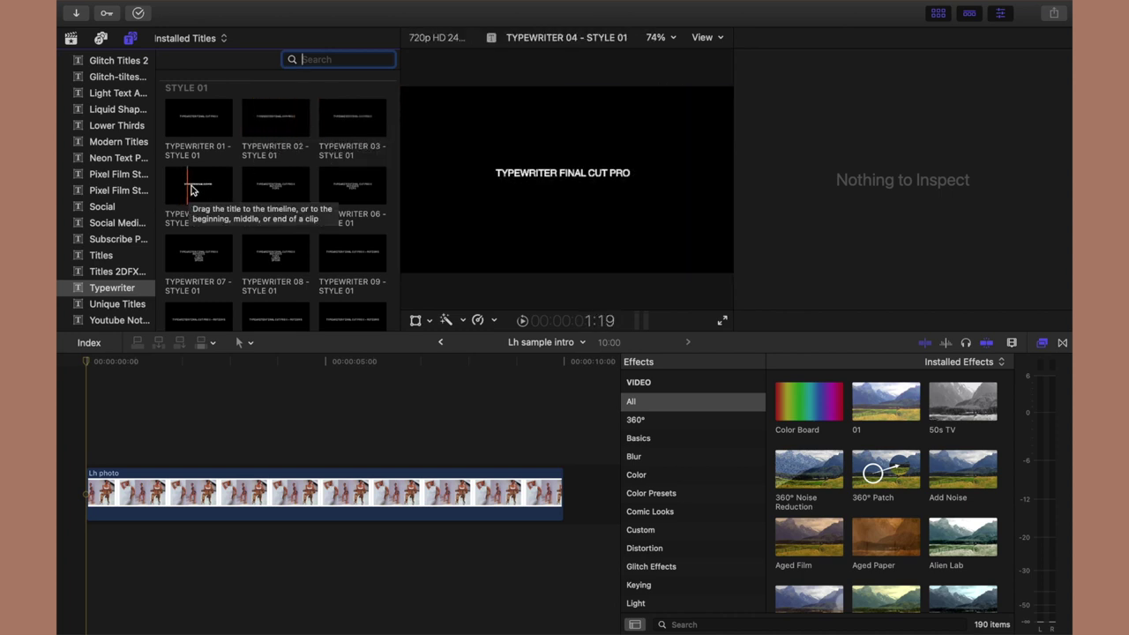
# Place the TYPEWRITER 04 - STYLE 01 title on the timeline, aligned above the photo clip's start.
pyautogui.moveTo(198, 185); pyautogui.dragTo(79, 379)
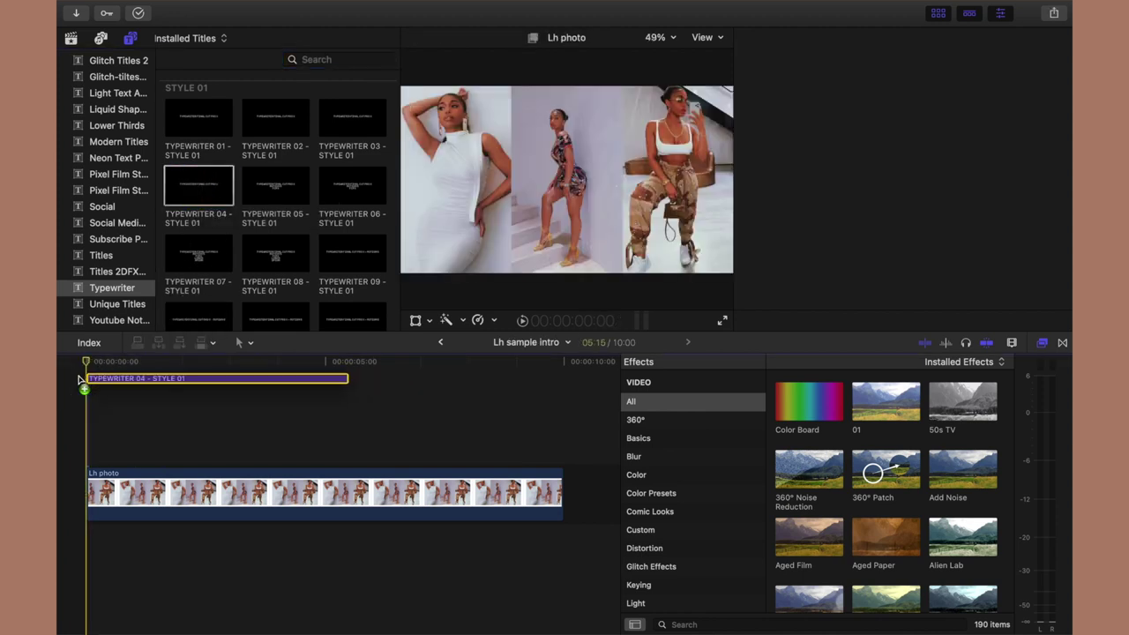
pyautogui.moveTo(80, 379); pyautogui.dragTo(79, 381)
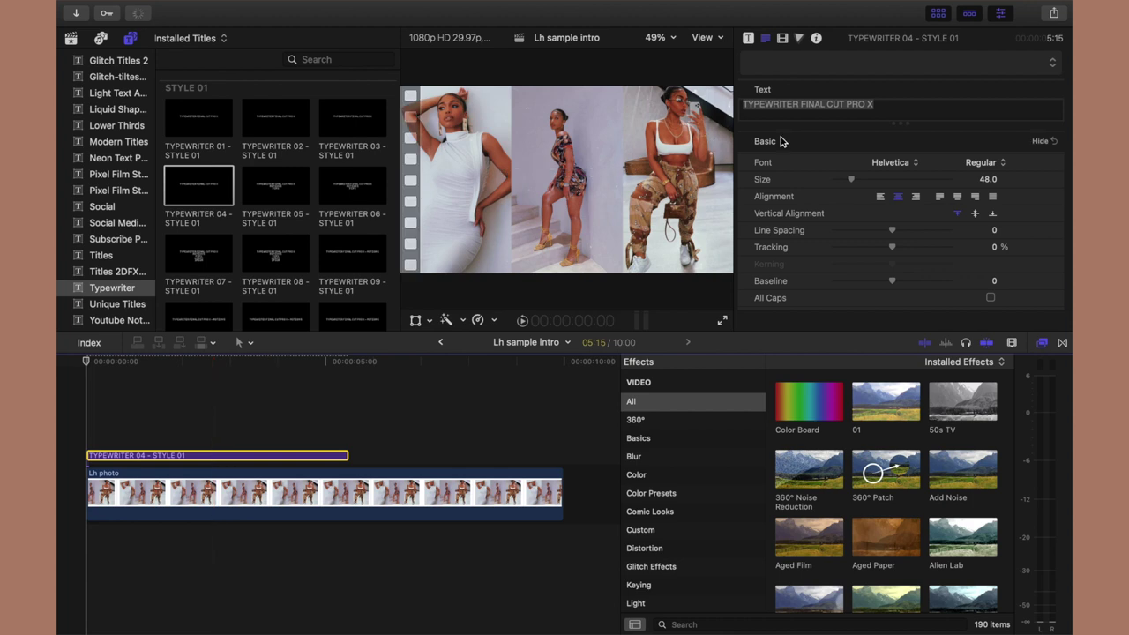
# Replace the title's placeholder text with the featured person's full name.
pyautogui.click(862, 105)
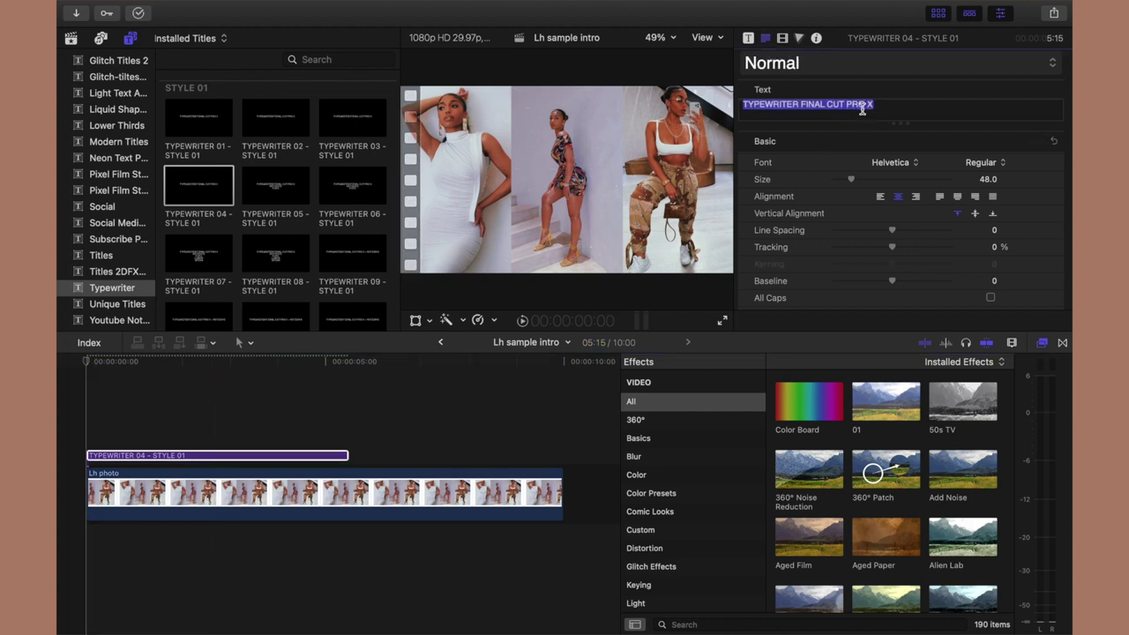
pyautogui.write('Loru')
pyautogui.press('BackSpace')
pyautogui.write('i Harv')
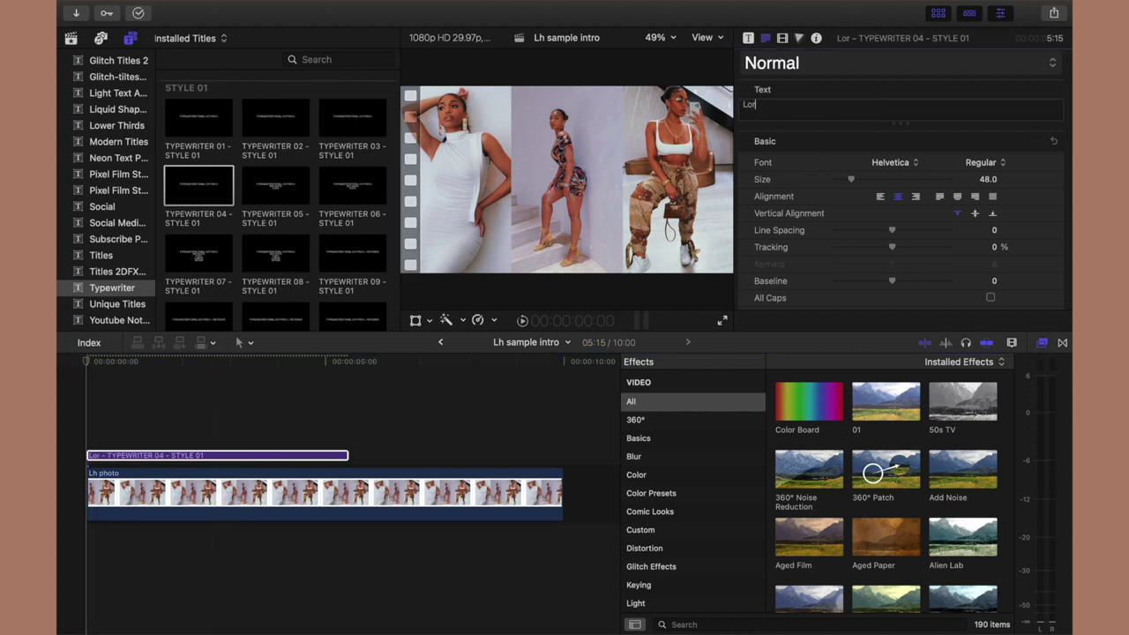
pyautogui.write('ey')
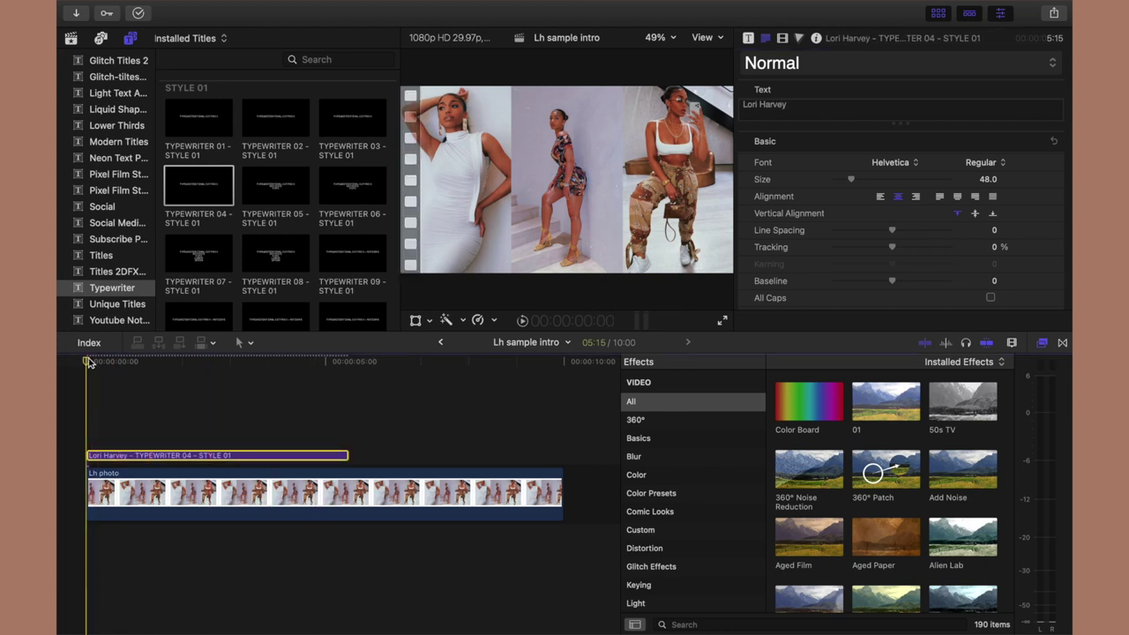
# Enlarge the name title to size 230 and move it lower over the collage.
pyautogui.moveTo(99, 361); pyautogui.dragTo(253, 363)
pyautogui.moveTo(852, 180); pyautogui.dragTo(928, 183)
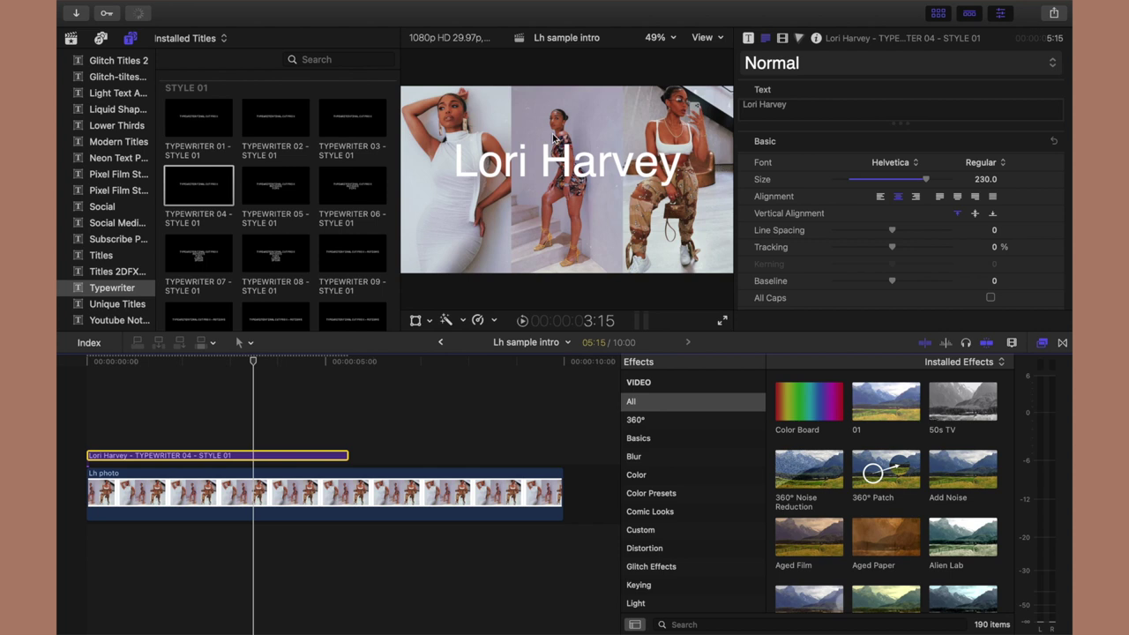
pyautogui.moveTo(586, 161)
pyautogui.mouseDown()
pyautogui.moveTo(587, 199)
pyautogui.moveTo(583, 173)
pyautogui.mouseUp()
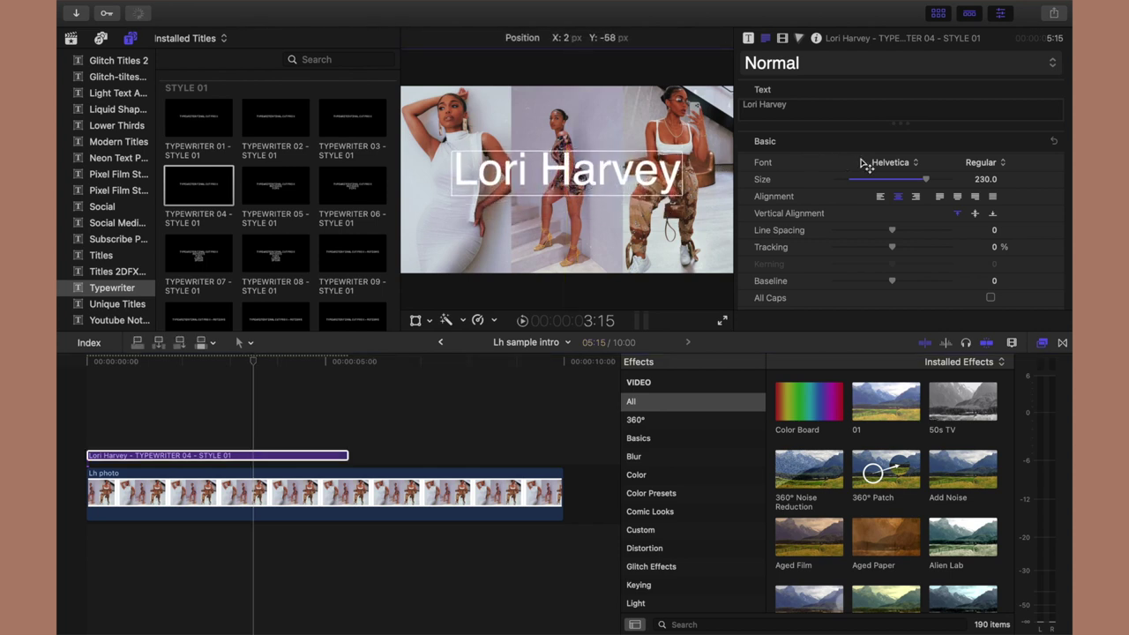
# Apply the Brownis script font, enlarge the title to 288 and nudge it lower.
pyautogui.click(891, 162)
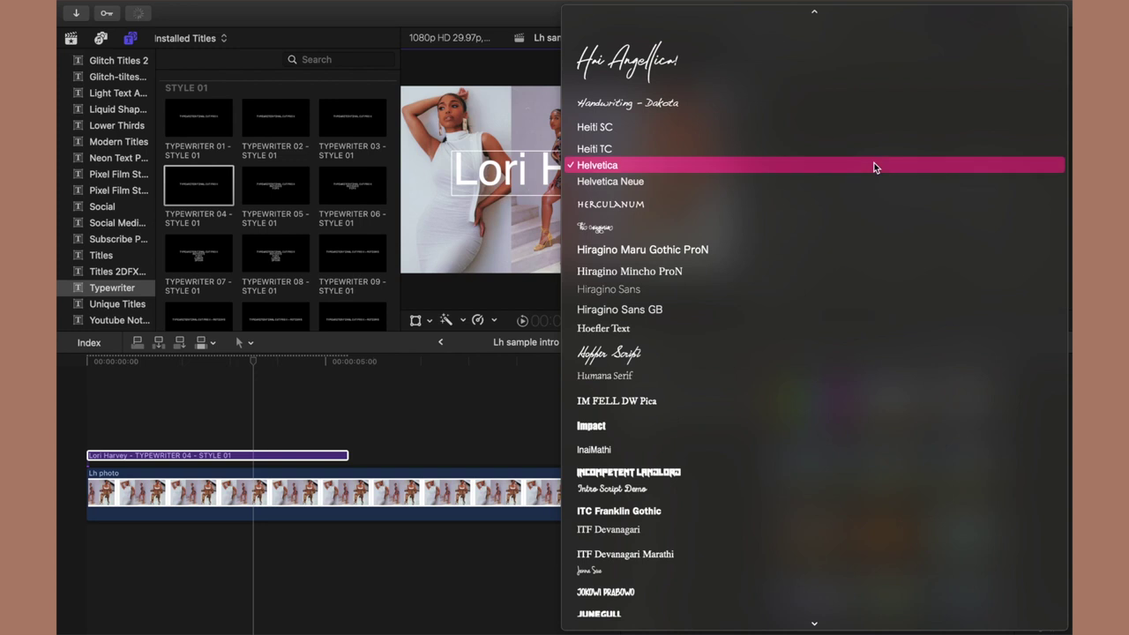
pyautogui.press('a')
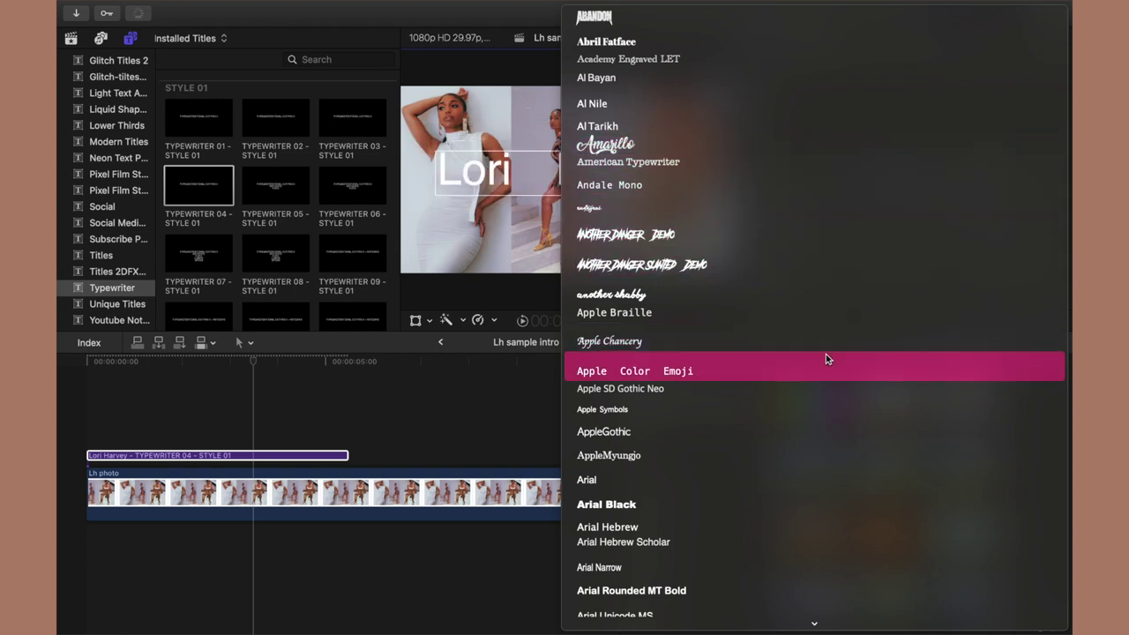
pyautogui.scroll(-2, 826, 353)
pyautogui.scroll(-10, 826, 353)
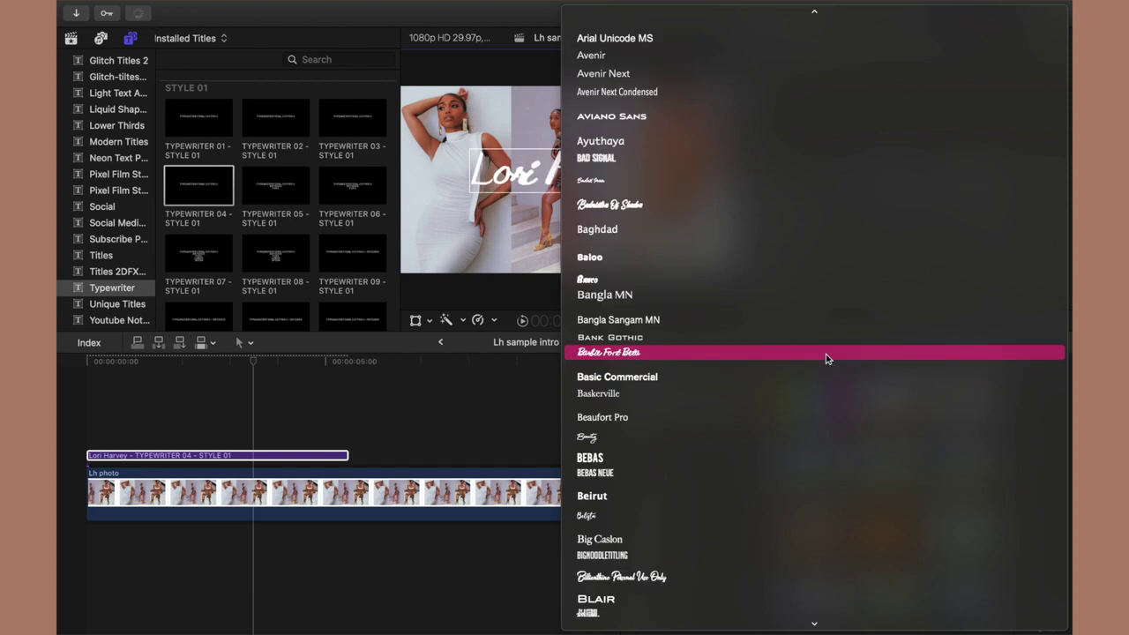
pyautogui.scroll(-5, 825, 354)
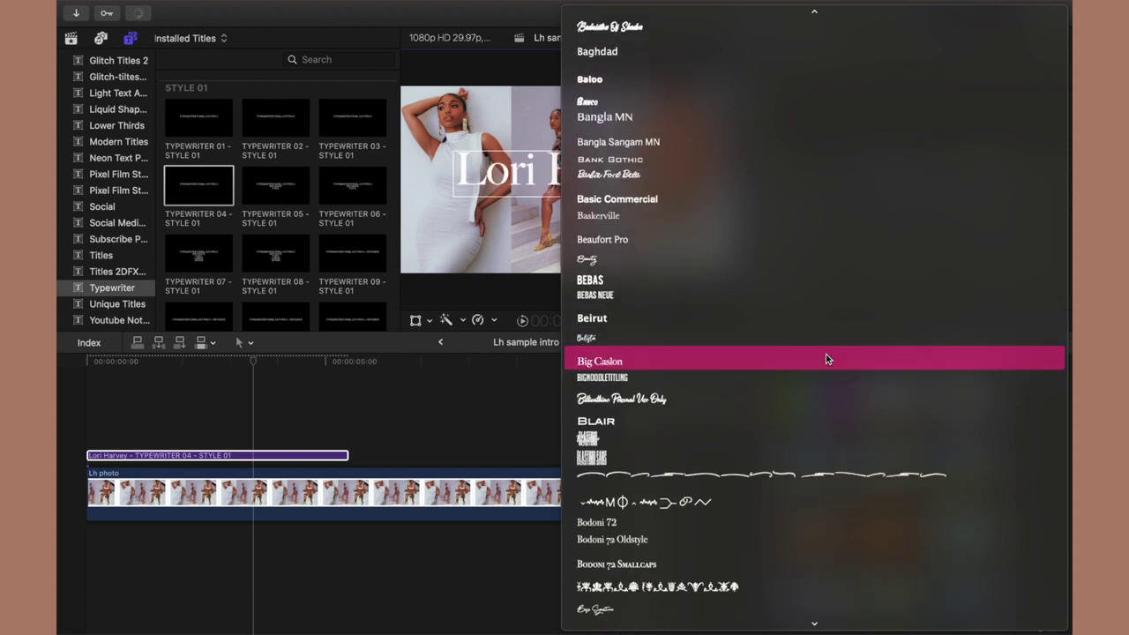
pyautogui.scroll(-4, 826, 354)
pyautogui.scroll(-8, 826, 359)
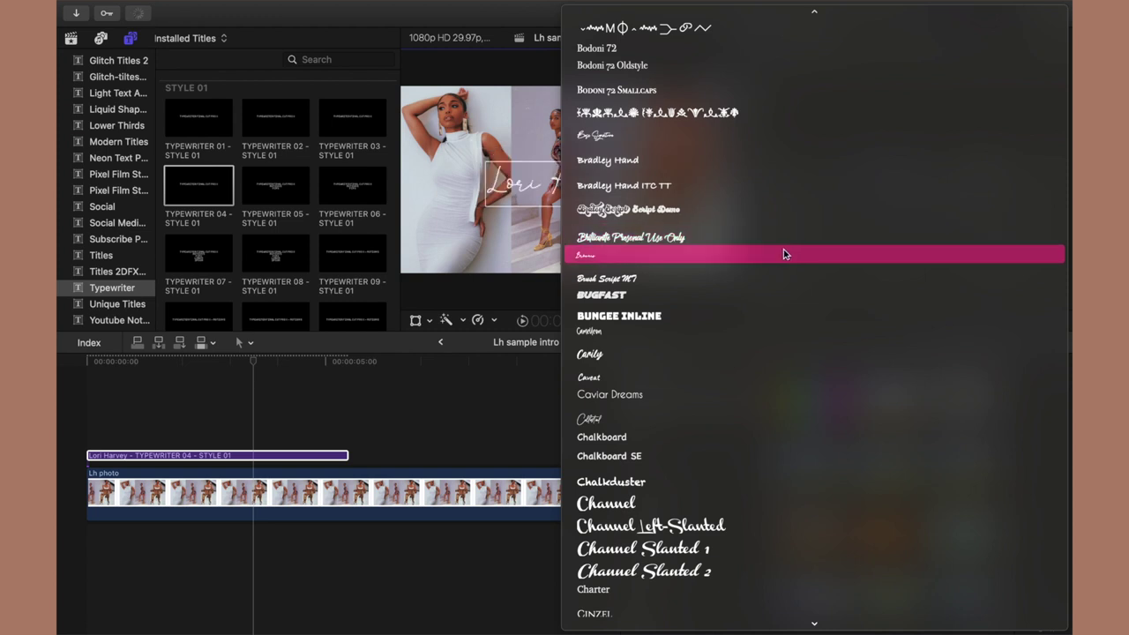
pyautogui.click(783, 254)
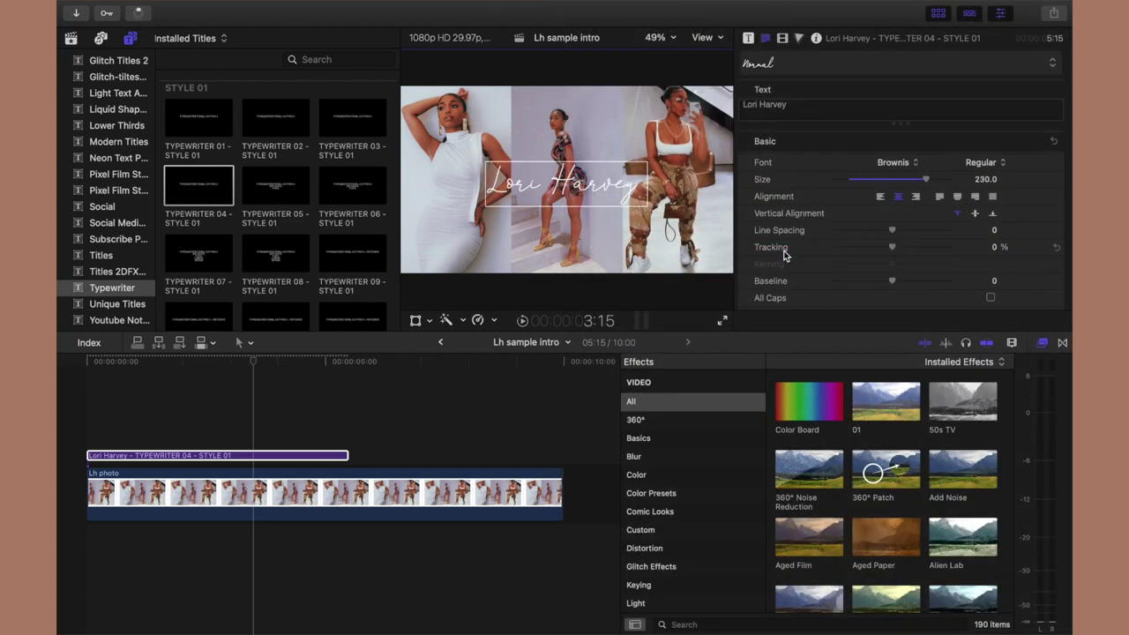
pyautogui.moveTo(935, 183); pyautogui.dragTo(968, 183)
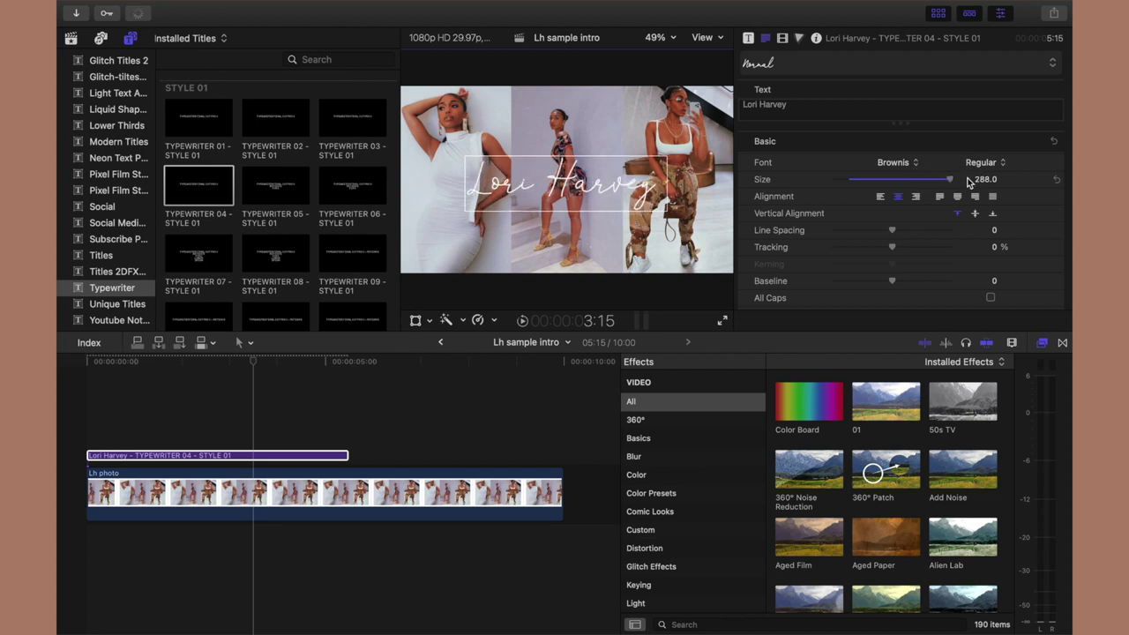
pyautogui.moveTo(635, 200); pyautogui.dragTo(634, 209)
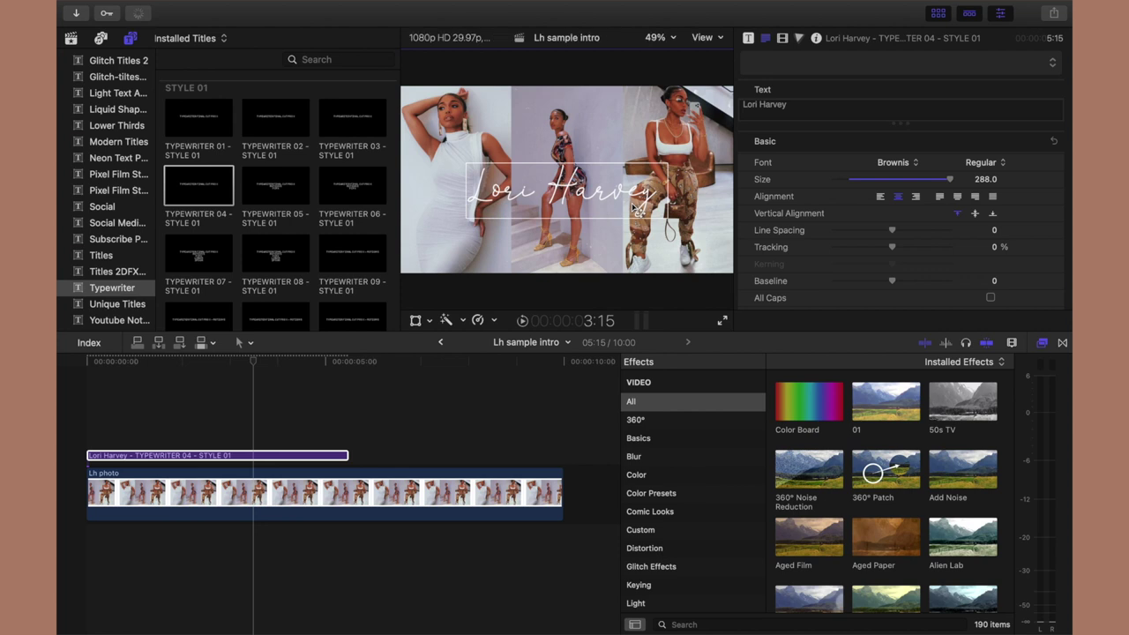
# Switch the title font to Celestial and shift it slightly down and left.
pyautogui.click(894, 162)
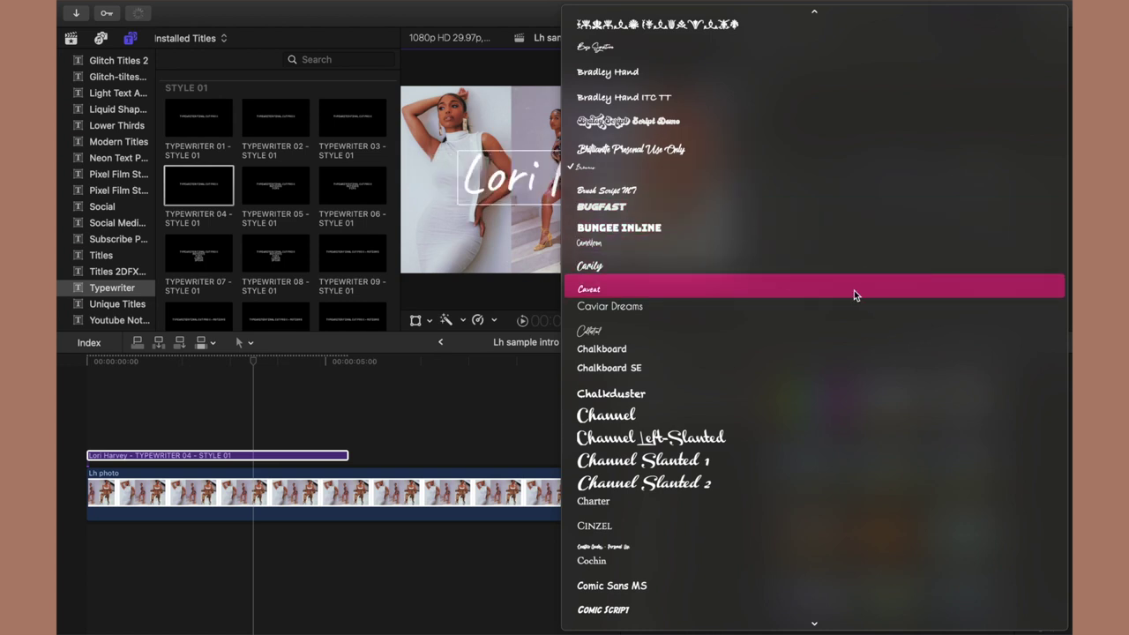
pyautogui.click(840, 334)
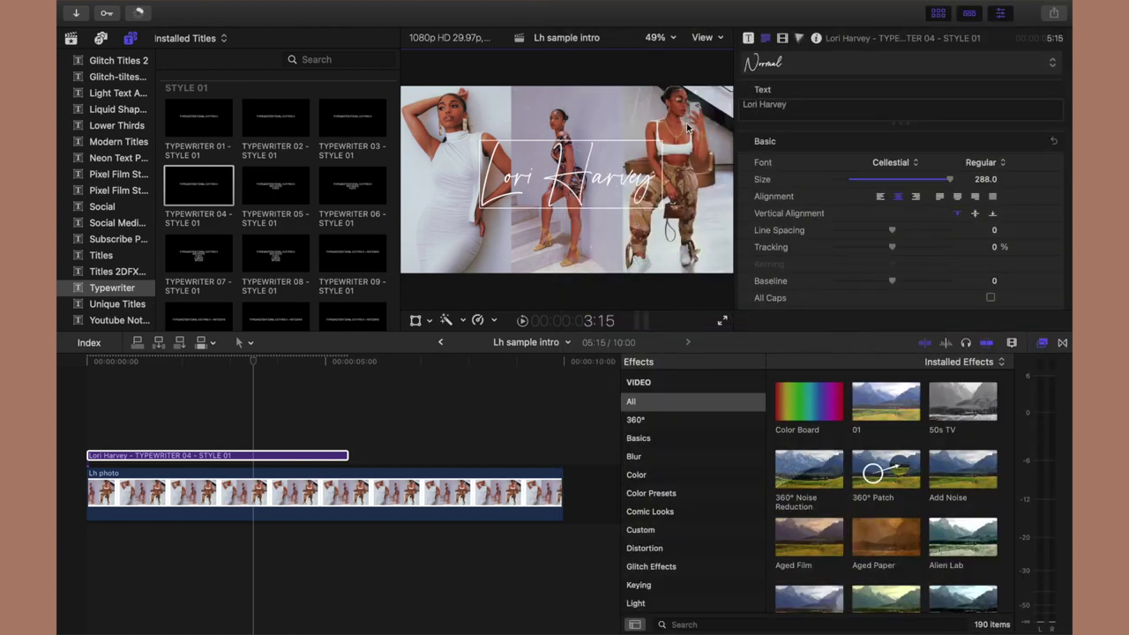
pyautogui.moveTo(605, 183)
pyautogui.mouseDown()
pyautogui.moveTo(593, 210)
pyautogui.moveTo(604, 189)
pyautogui.moveTo(604, 202)
pyautogui.mouseUp()
# Turn on Drop Shadow for the name title in the Text inspector.
pyautogui.scroll(-10, 937, 263)
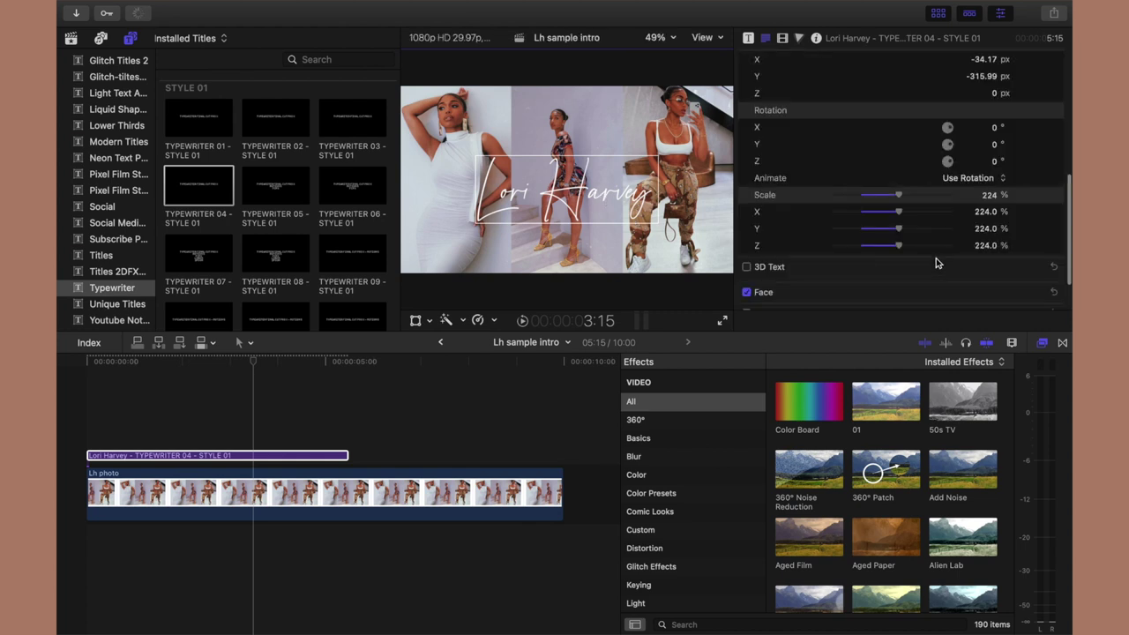
pyautogui.click(746, 301)
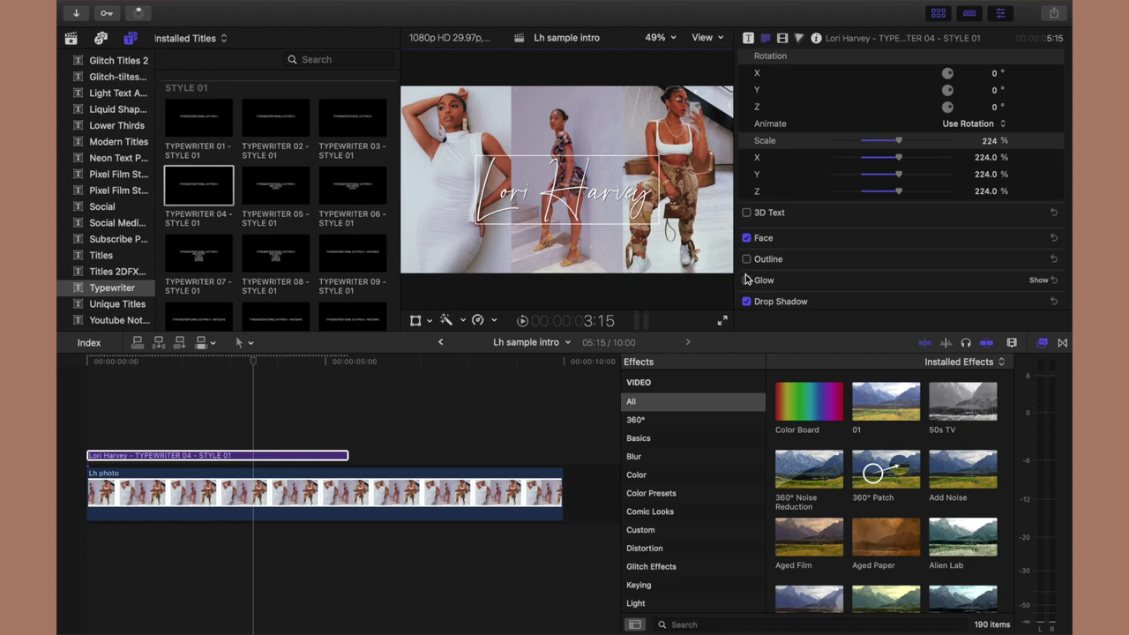
pyautogui.scroll(10, 744, 274)
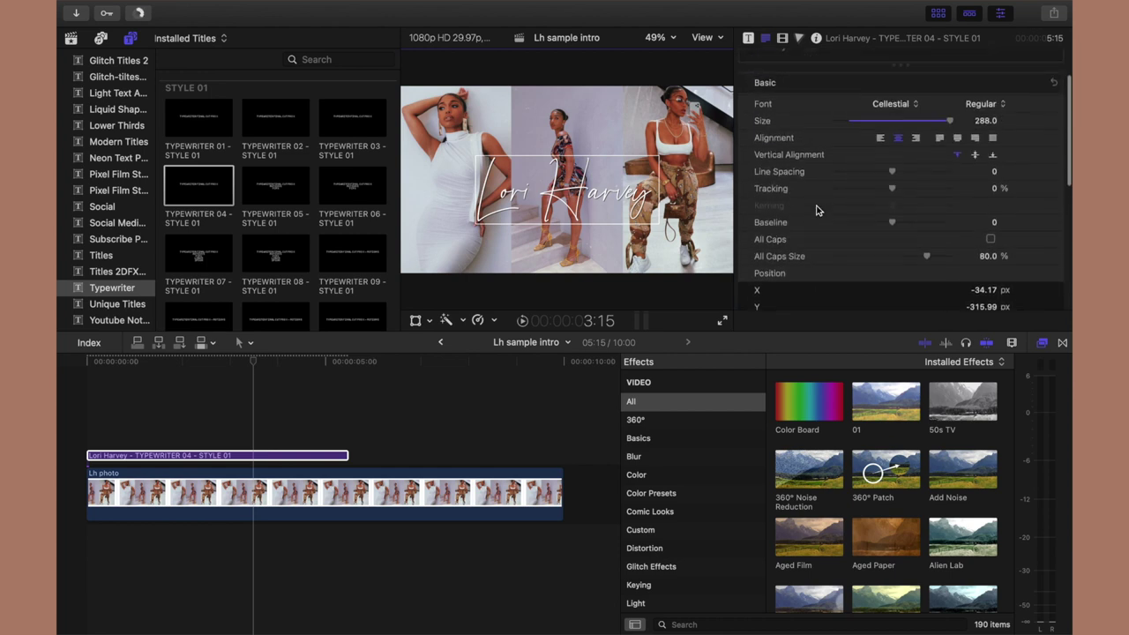
# Extend the title clip to end at 10:00 and return the playhead to the start.
pyautogui.click(339, 458)
pyautogui.moveTo(346, 457); pyautogui.dragTo(556, 456)
pyautogui.moveTo(253, 362)
pyautogui.mouseDown()
pyautogui.moveTo(177, 361)
pyautogui.moveTo(64, 386)
pyautogui.moveTo(462, 379)
pyautogui.moveTo(244, 379)
pyautogui.mouseUp()
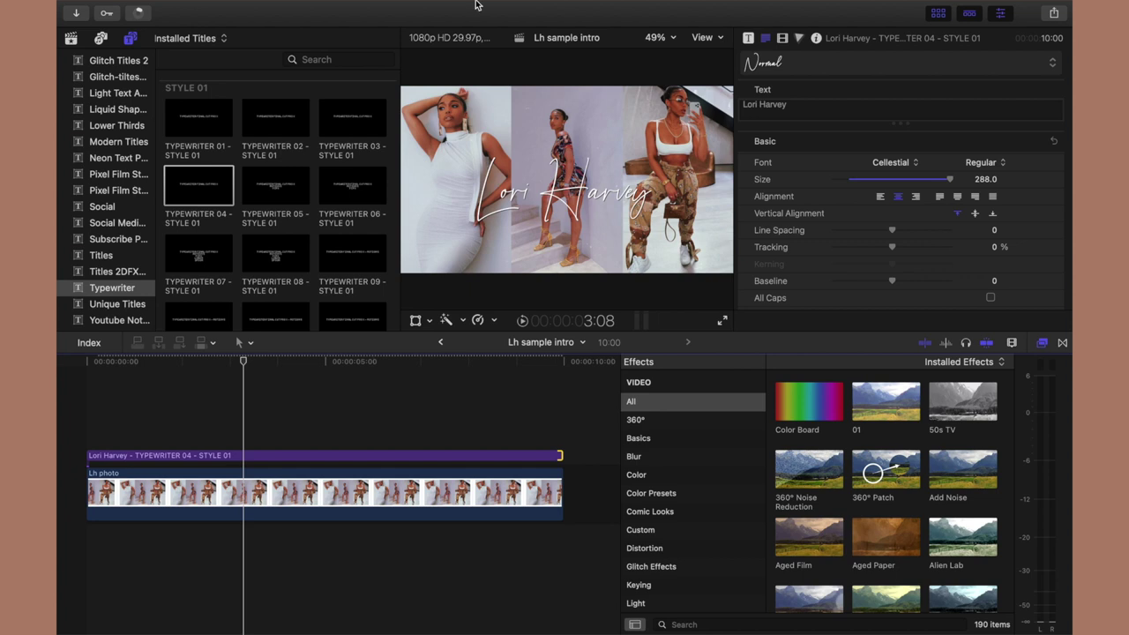
pyautogui.moveTo(299, 4)
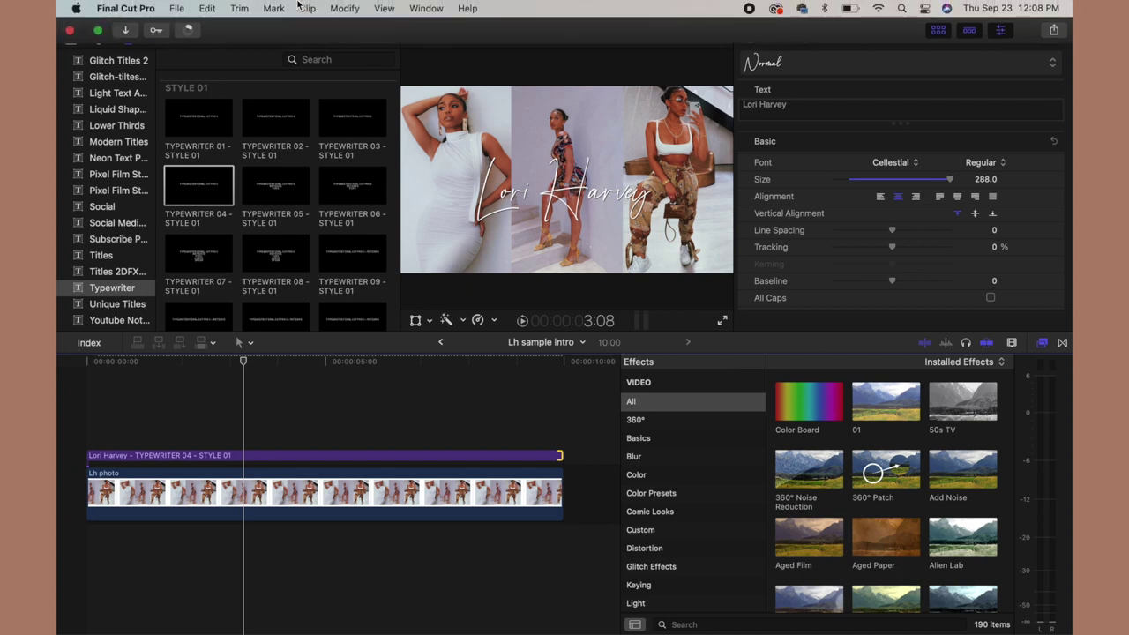
# Exit Final Cut Pro full screen and make the Chrome window fill the screen.
pyautogui.click(99, 32)
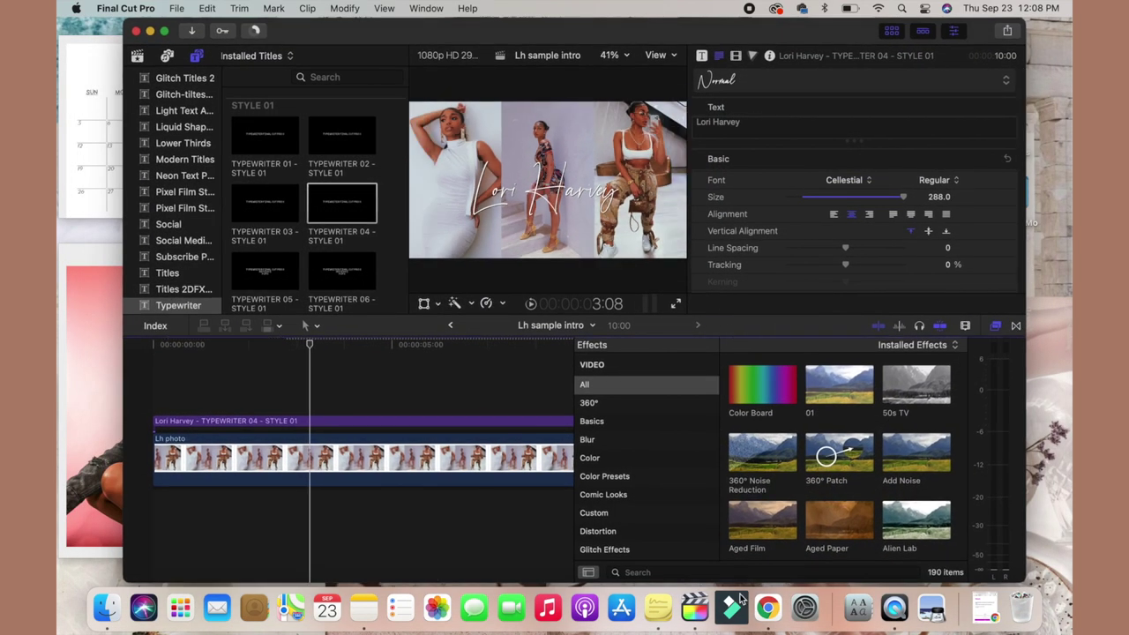
pyautogui.click(768, 607)
pyautogui.click(169, 39)
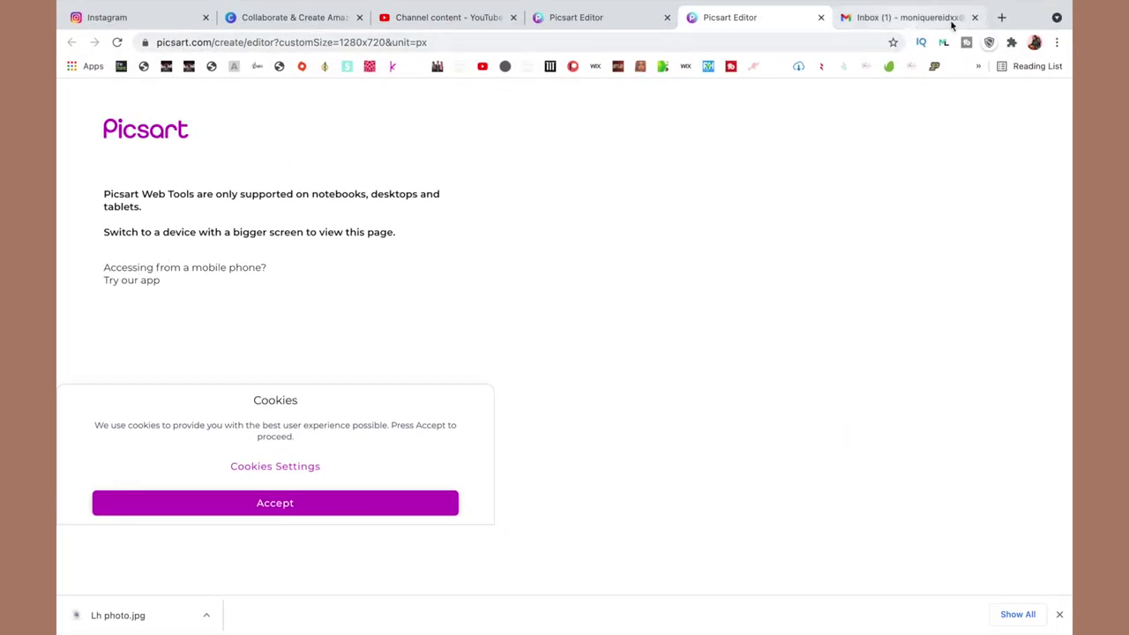
# Go to canva.com in a new tab and create a blank Instagram Post design.
pyautogui.click(1002, 17)
pyautogui.write('canva.com')
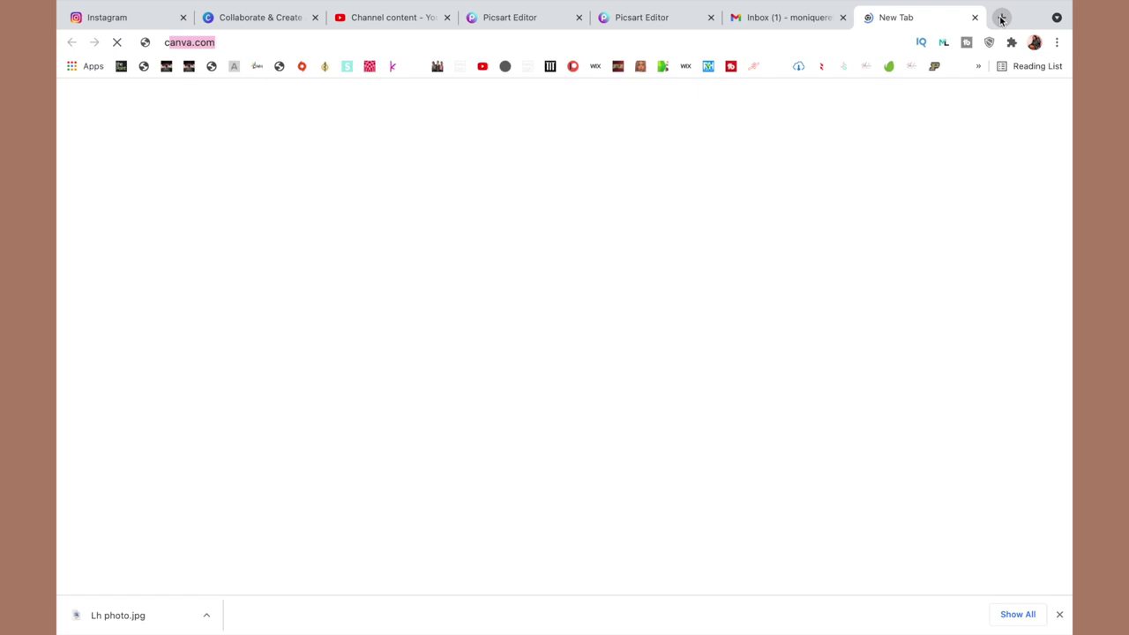
pyautogui.press('Return')
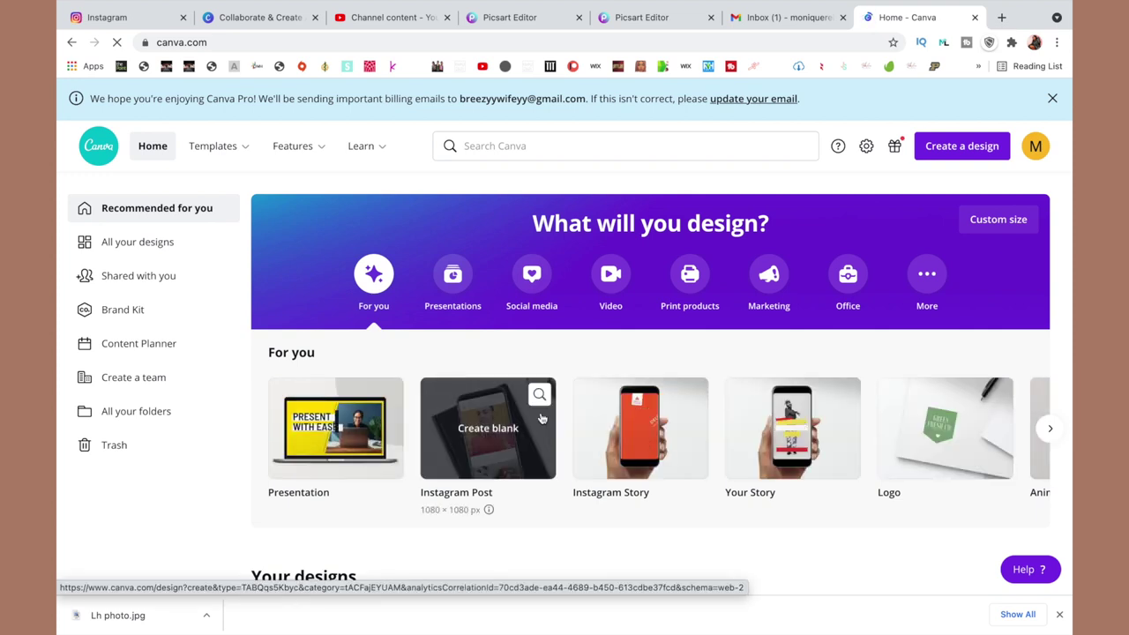
pyautogui.click(504, 443)
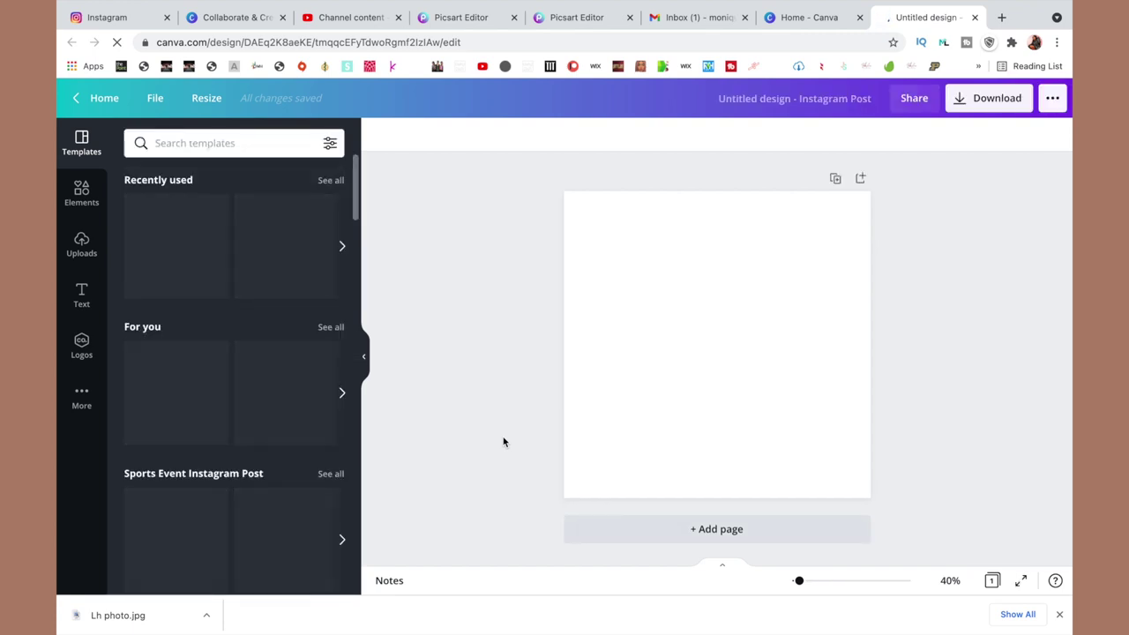
# Search Elements for 'instagram' and add the outline Instagram logo to the post.
pyautogui.click(82, 190)
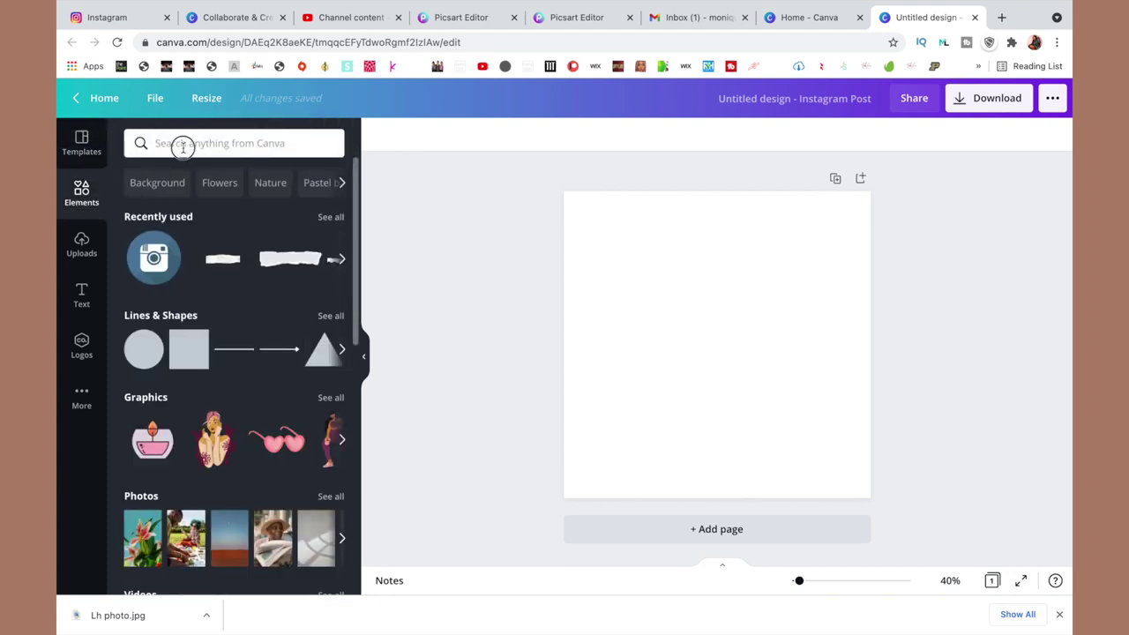
pyautogui.click(182, 147)
pyautogui.write('in')
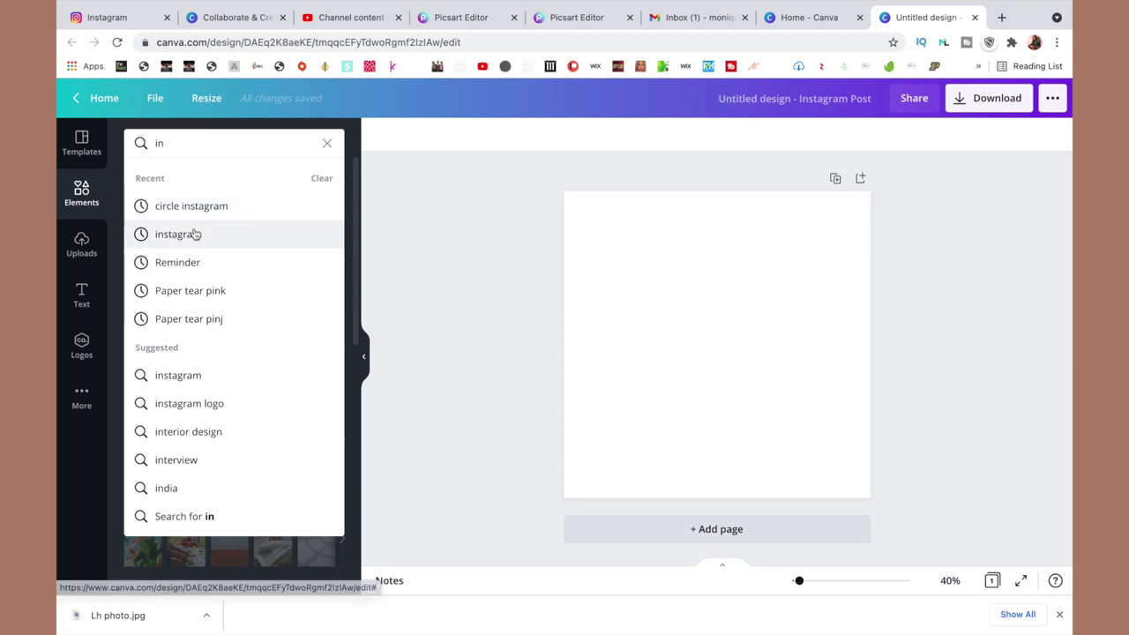
pyautogui.click(196, 233)
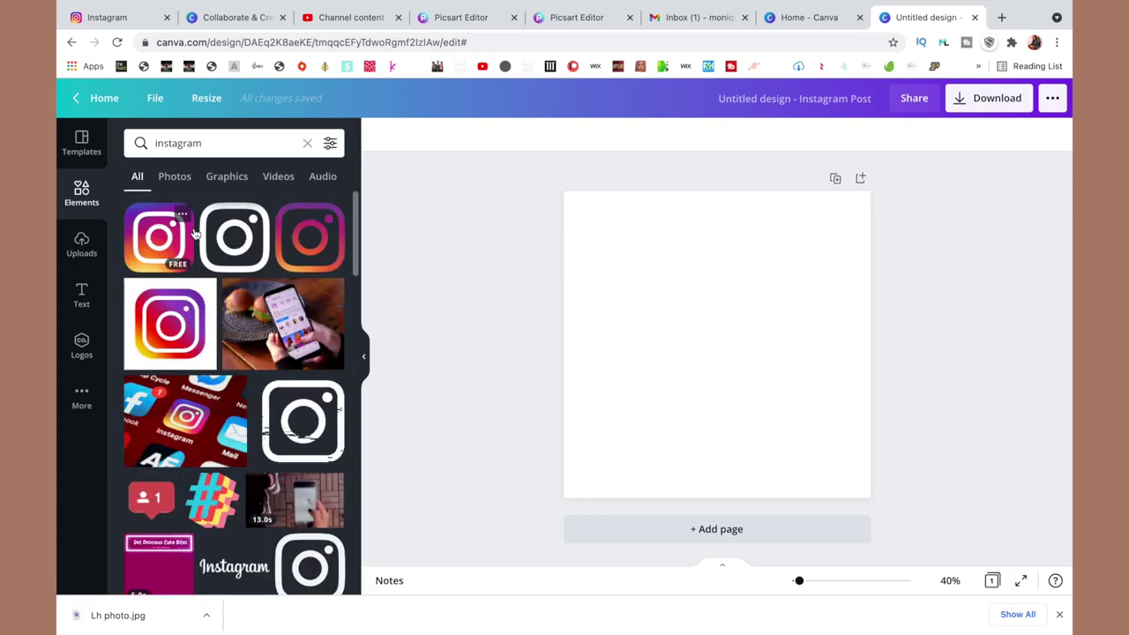
pyautogui.scroll(-1, 243, 345)
pyautogui.scroll(-3, 243, 346)
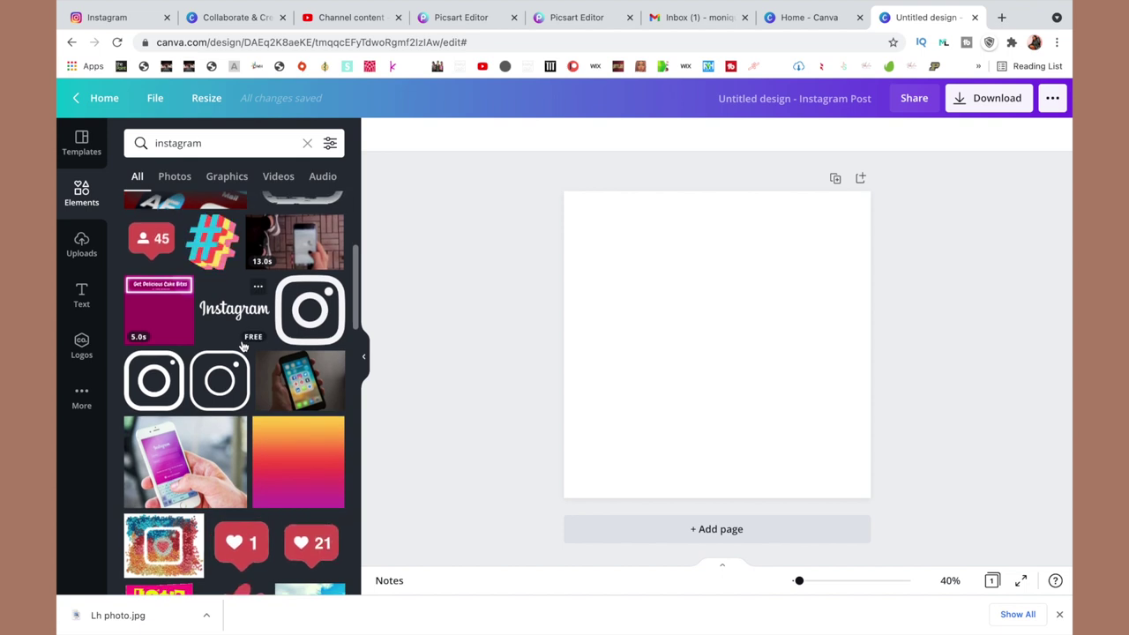
pyautogui.click(303, 326)
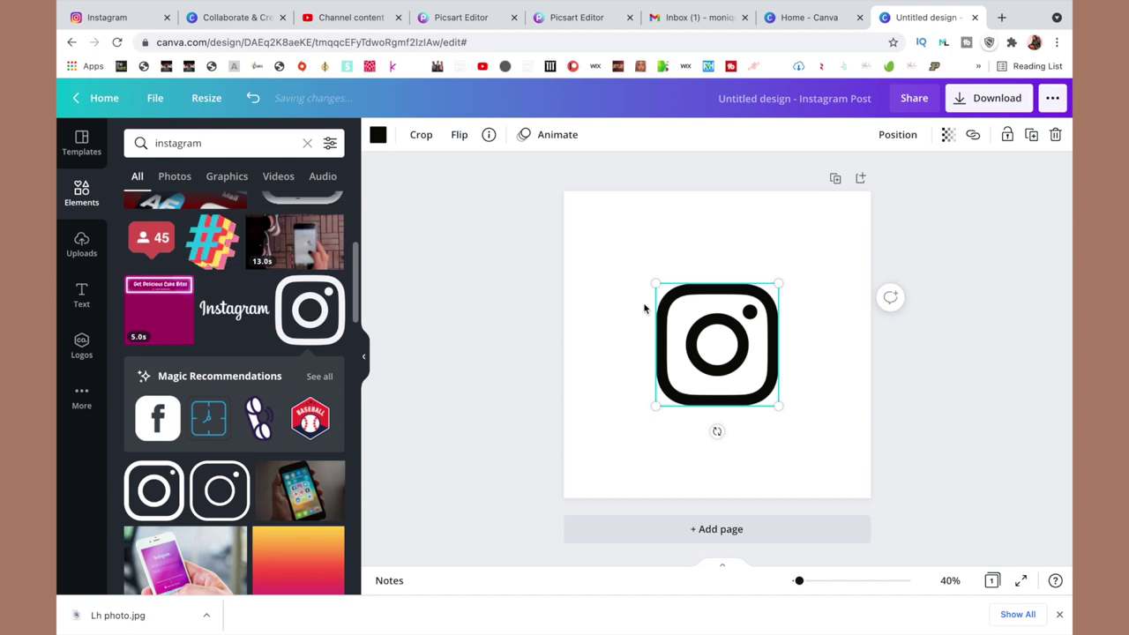
# Recolour the logo with a brown swatch from the 'nude' palette search.
pyautogui.click(377, 135)
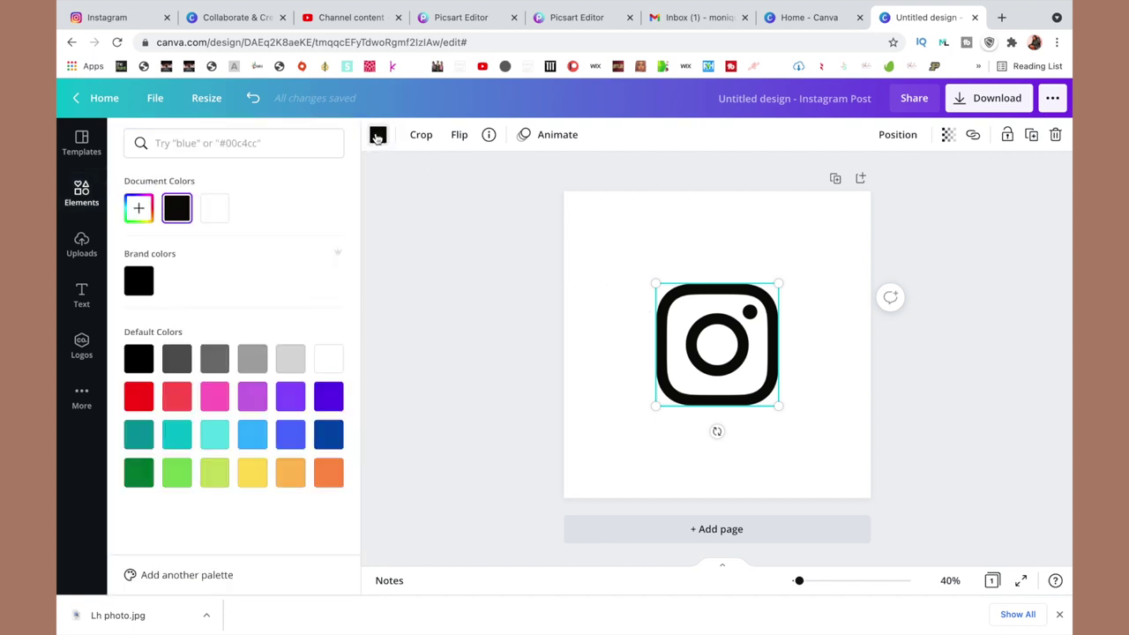
pyautogui.click(149, 144)
pyautogui.write('nude')
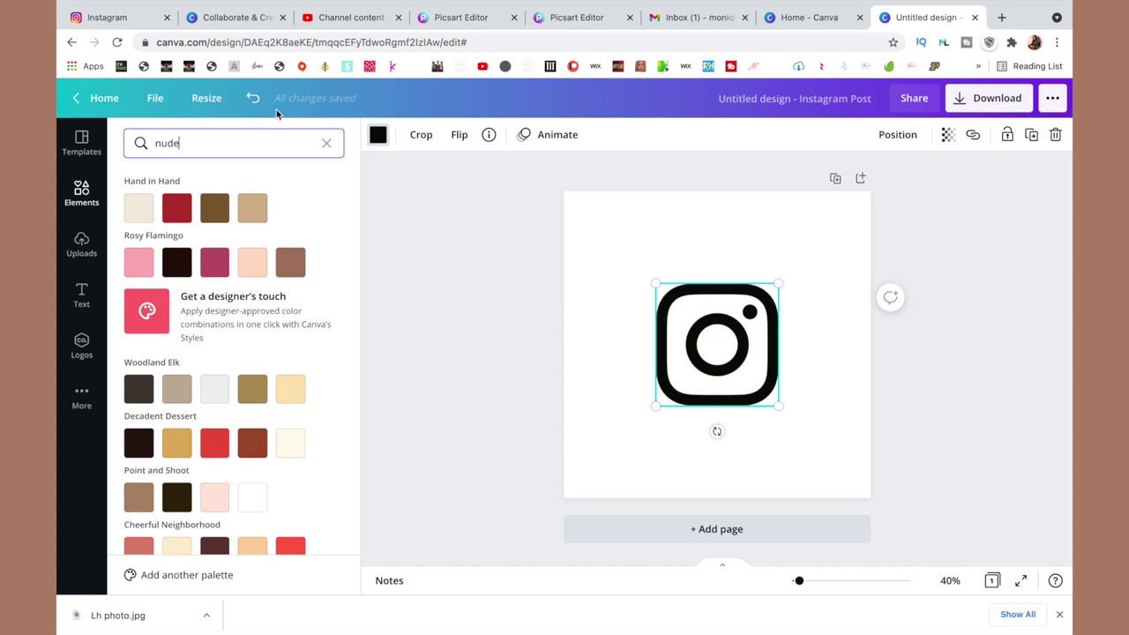
pyautogui.click(258, 209)
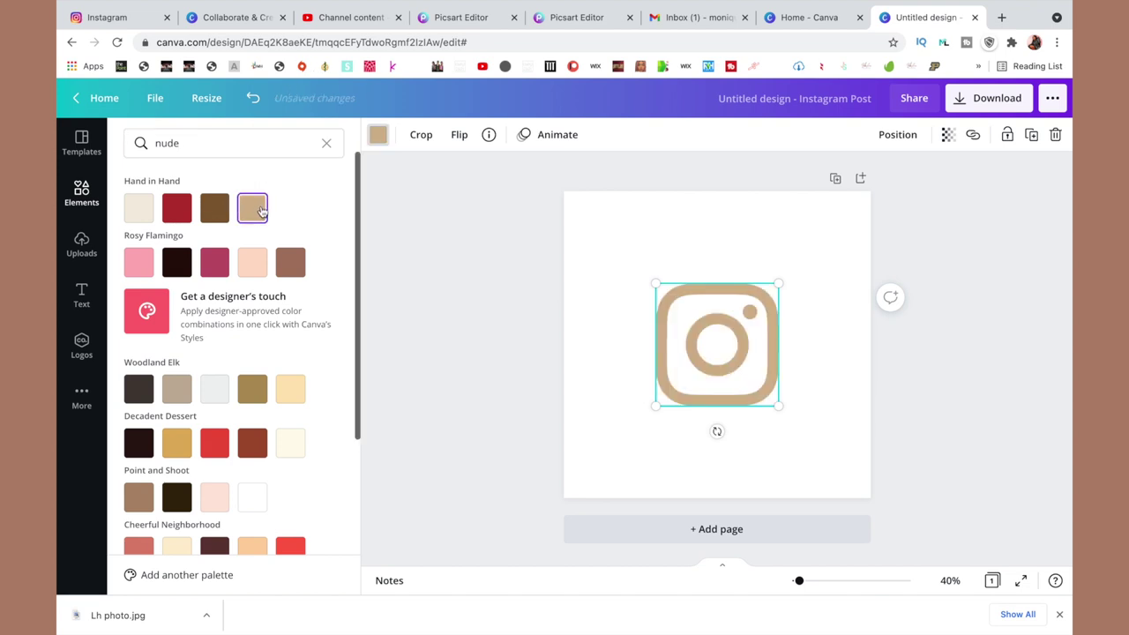
pyautogui.click(214, 209)
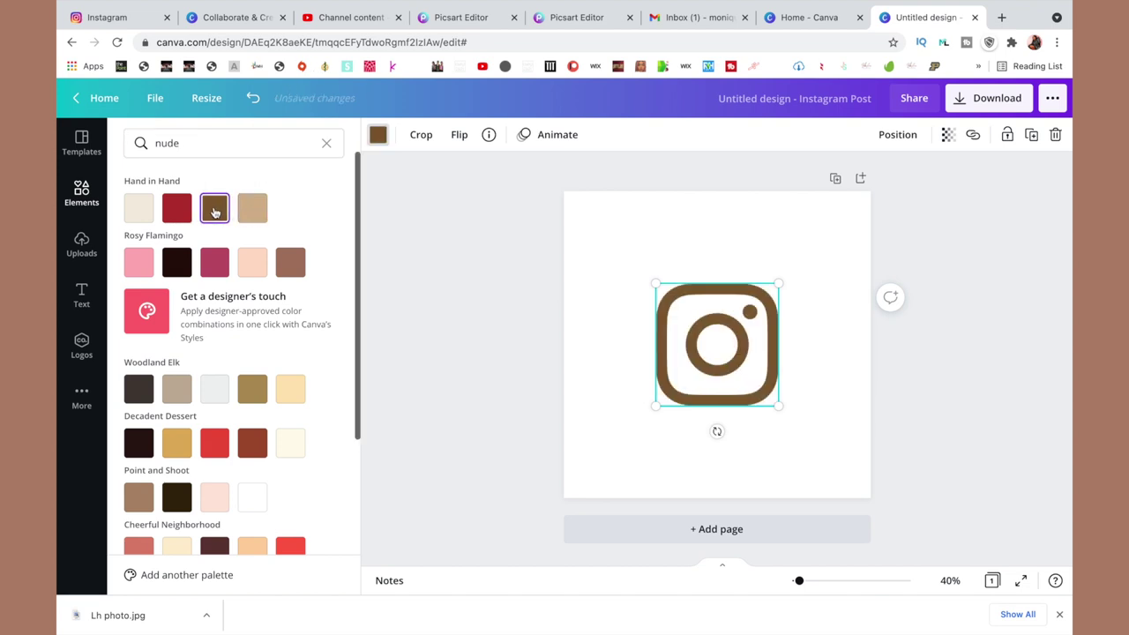
# Download the design as a PNG with a transparent background.
pyautogui.click(1053, 106)
pyautogui.click(870, 216)
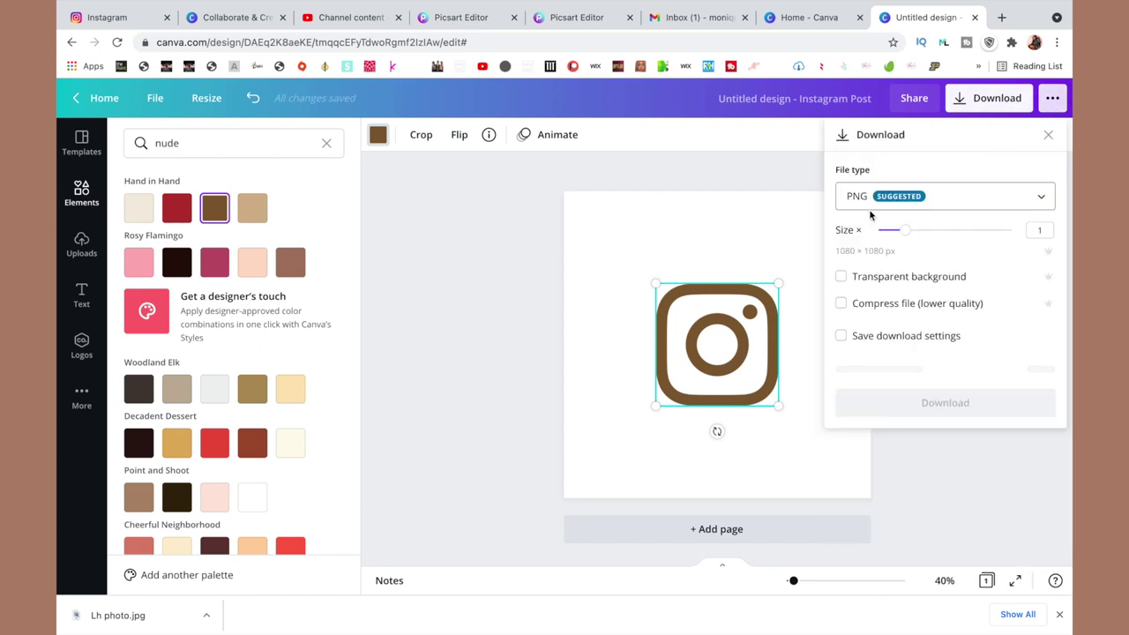
pyautogui.click(843, 279)
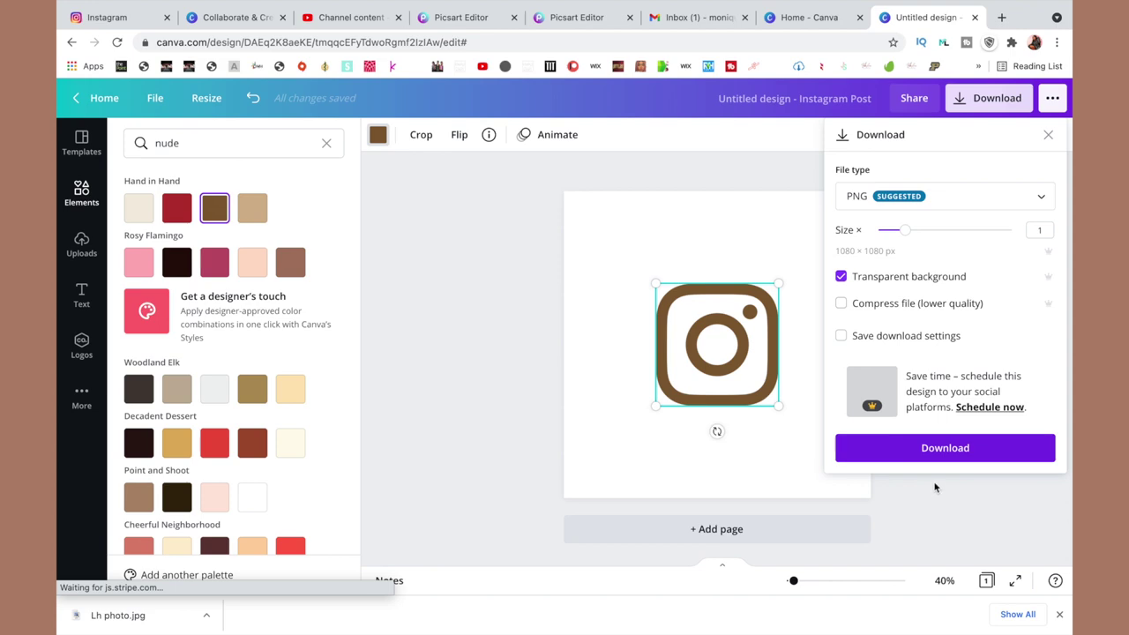
pyautogui.click(929, 450)
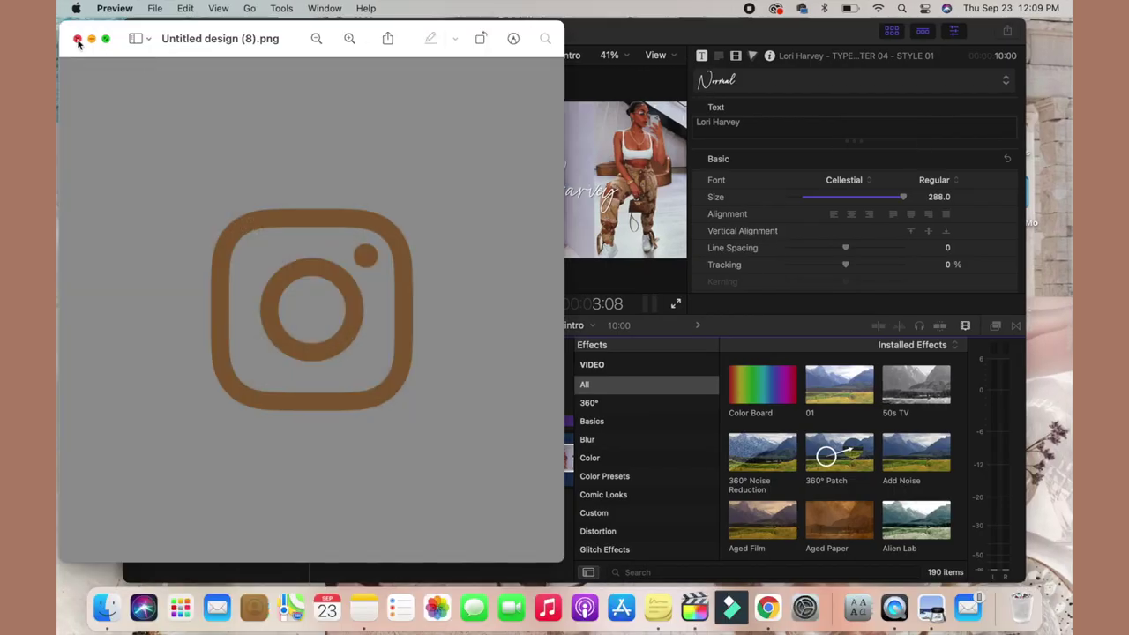
# Close the image preview and show all downloads in Chrome.
pyautogui.click(78, 38)
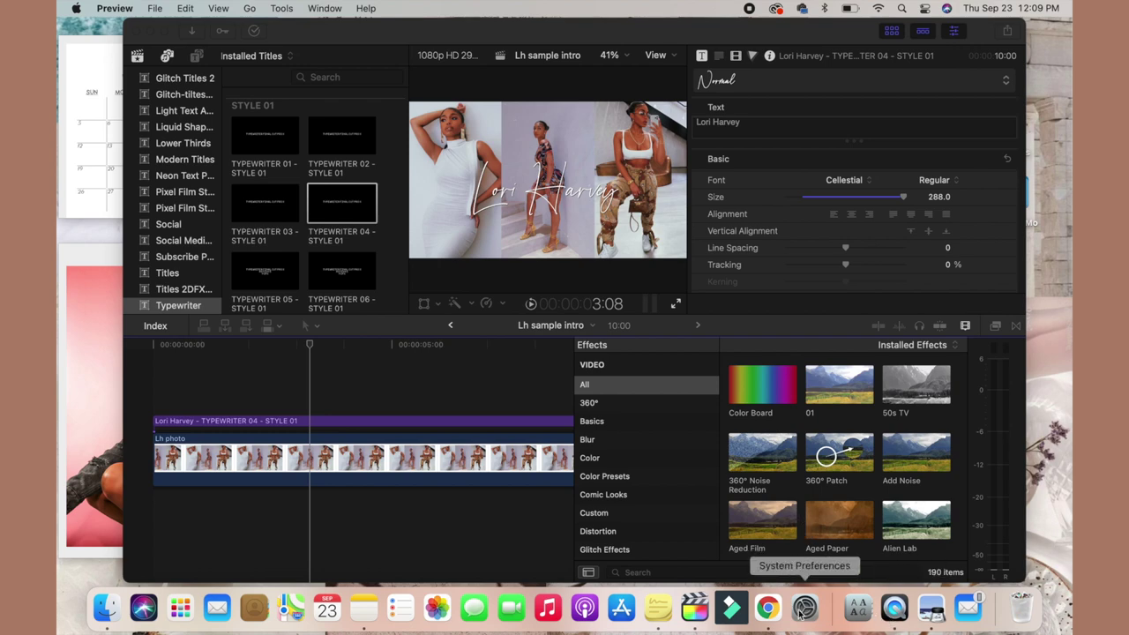
pyautogui.click(768, 608)
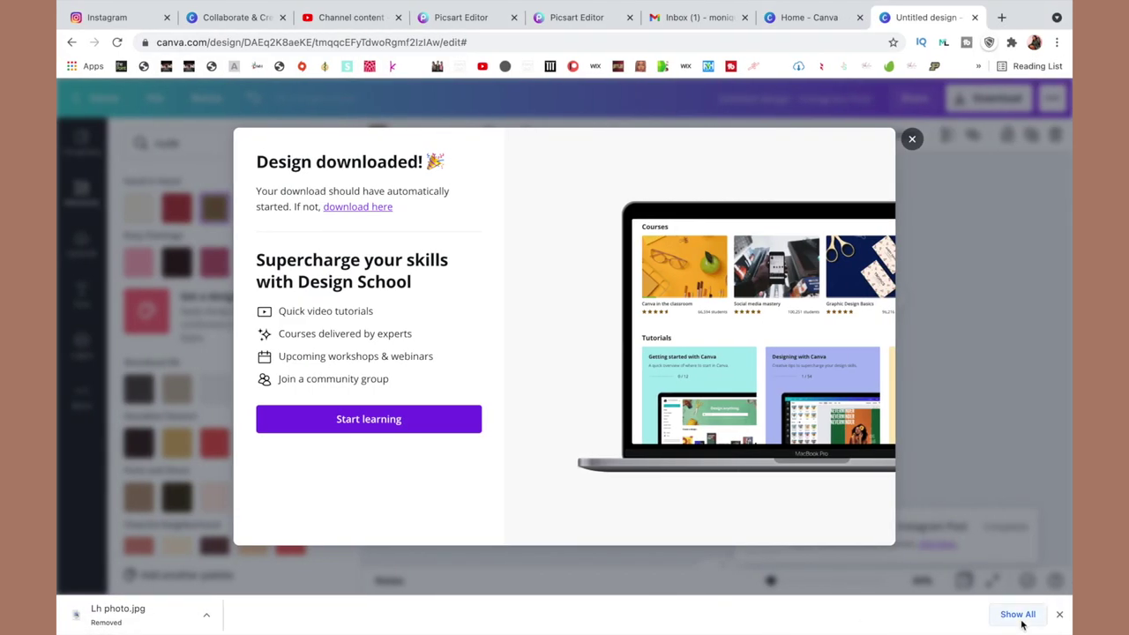
pyautogui.click(1015, 615)
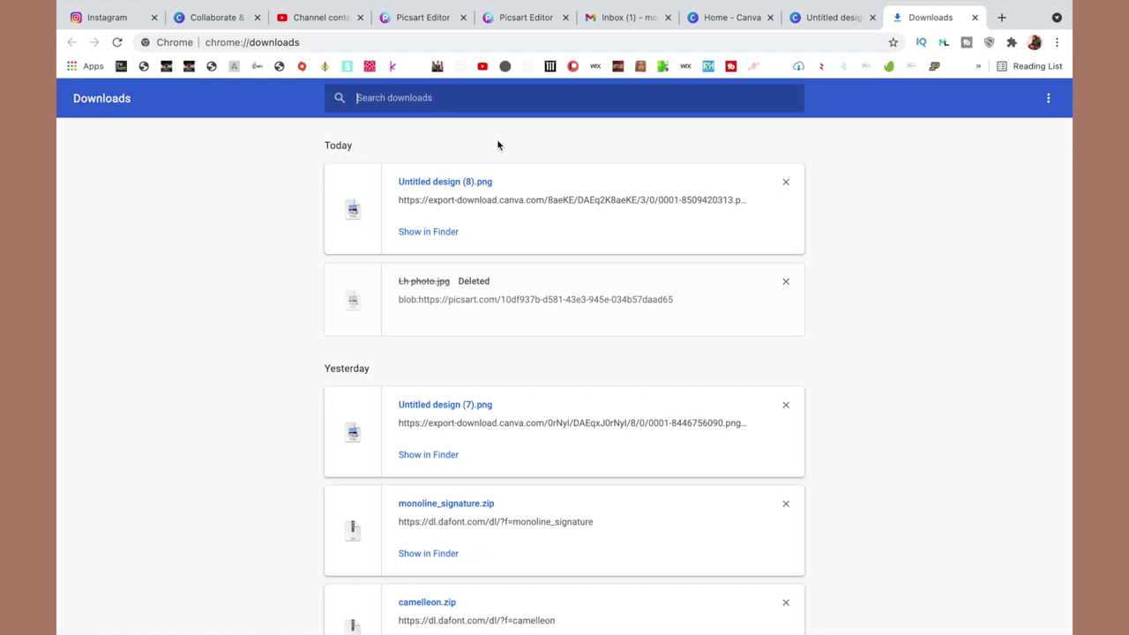
# Import Untitled design (8).png into the timeline and move the clip to the start.
pyautogui.moveTo(372, 4)
pyautogui.click(103, 27)
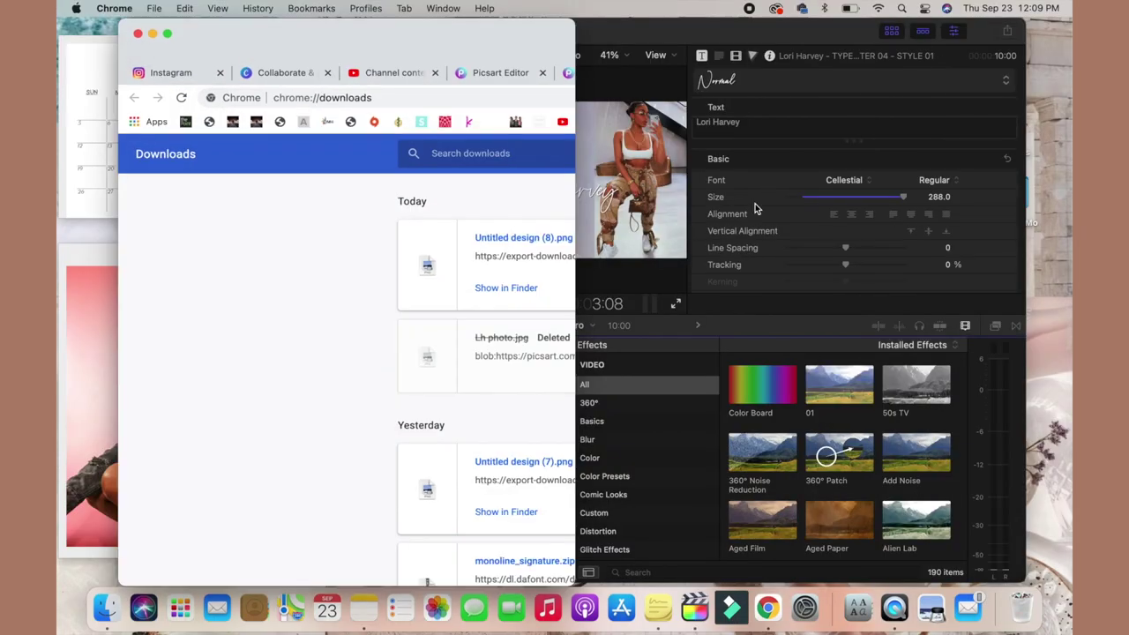
pyautogui.moveTo(518, 37); pyautogui.dragTo(346, 37)
pyautogui.moveTo(66, 201); pyautogui.dragTo(443, 368)
pyautogui.moveTo(336, 42); pyautogui.dragTo(494, 39)
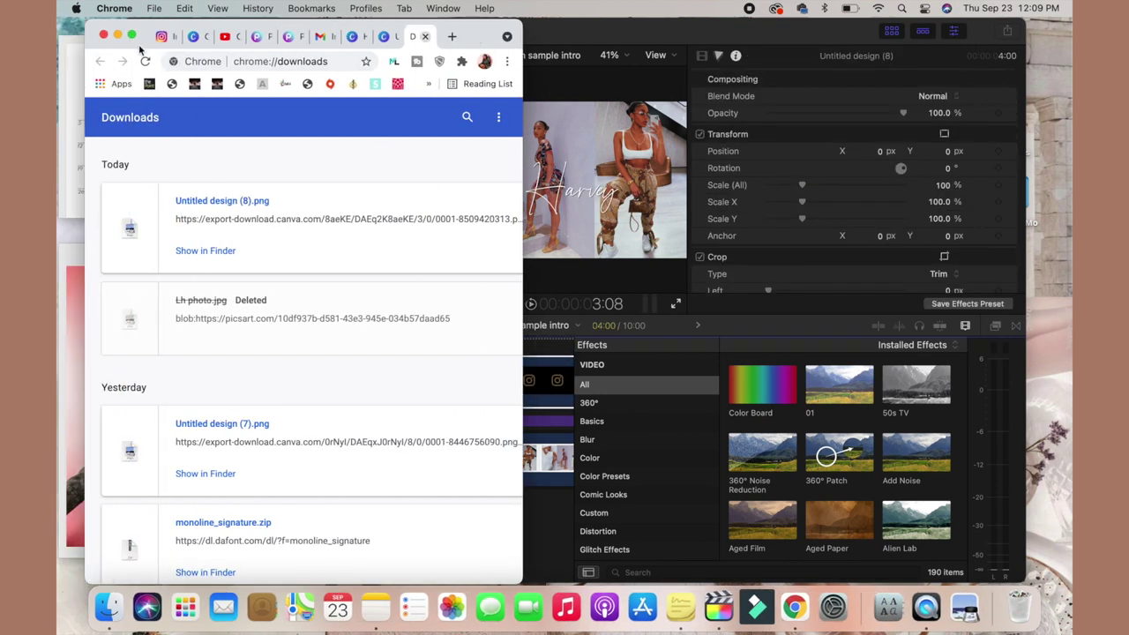
pyautogui.click(524, 396)
pyautogui.click(519, 385)
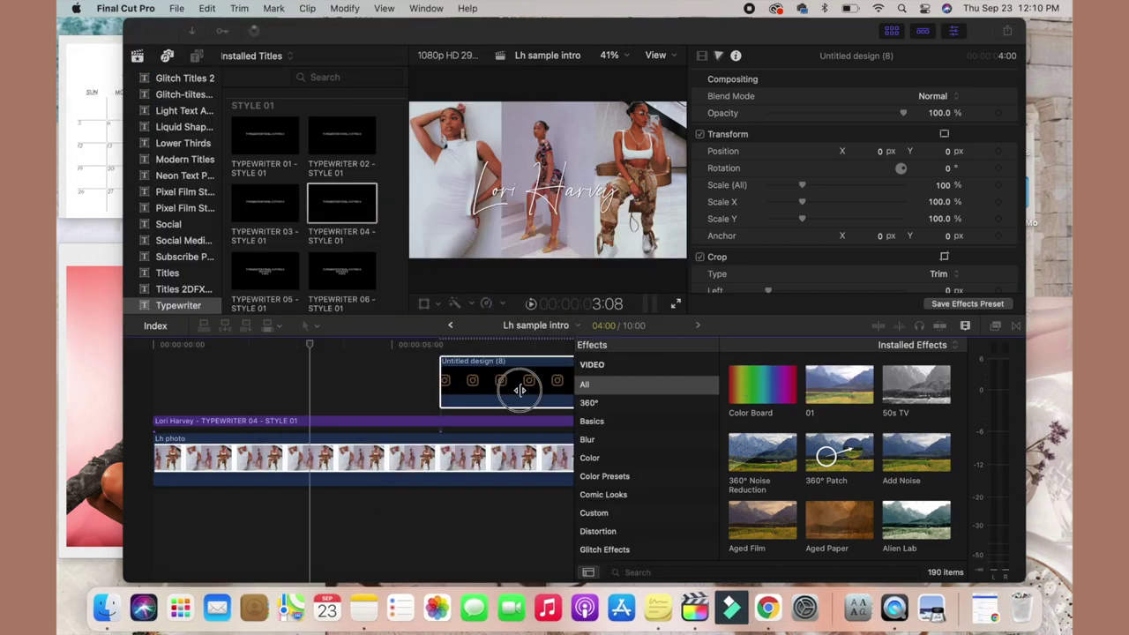
pyautogui.moveTo(504, 379); pyautogui.dragTo(202, 373)
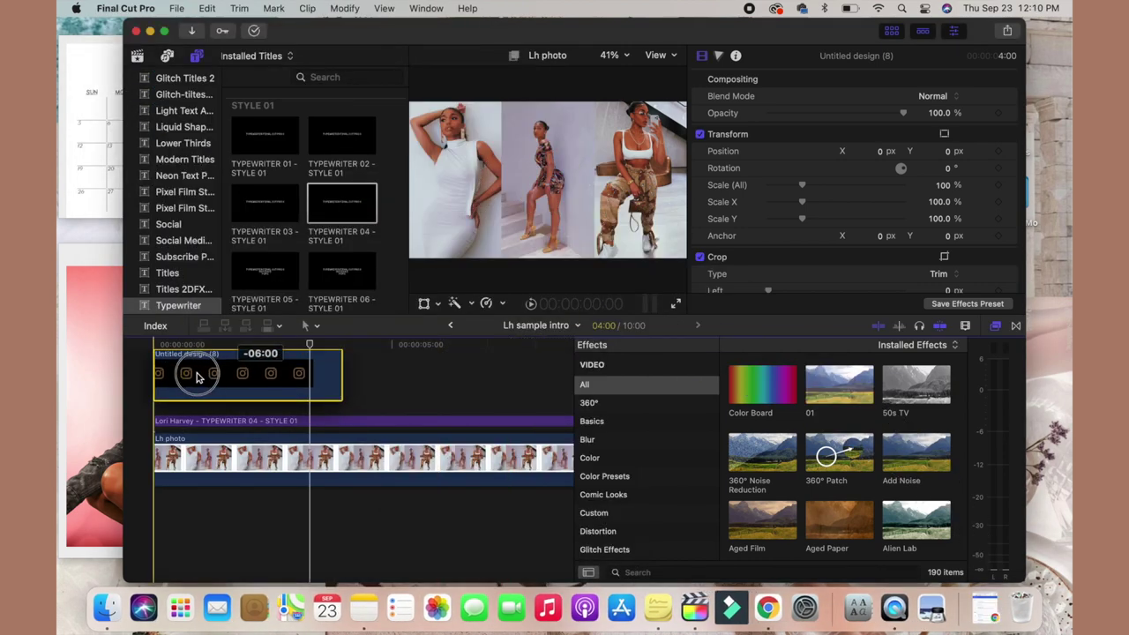
# Scale the logo to about 25% and position it below the name title.
pyautogui.moveTo(311, 341); pyautogui.dragTo(278, 347)
pyautogui.moveTo(804, 187); pyautogui.dragTo(777, 194)
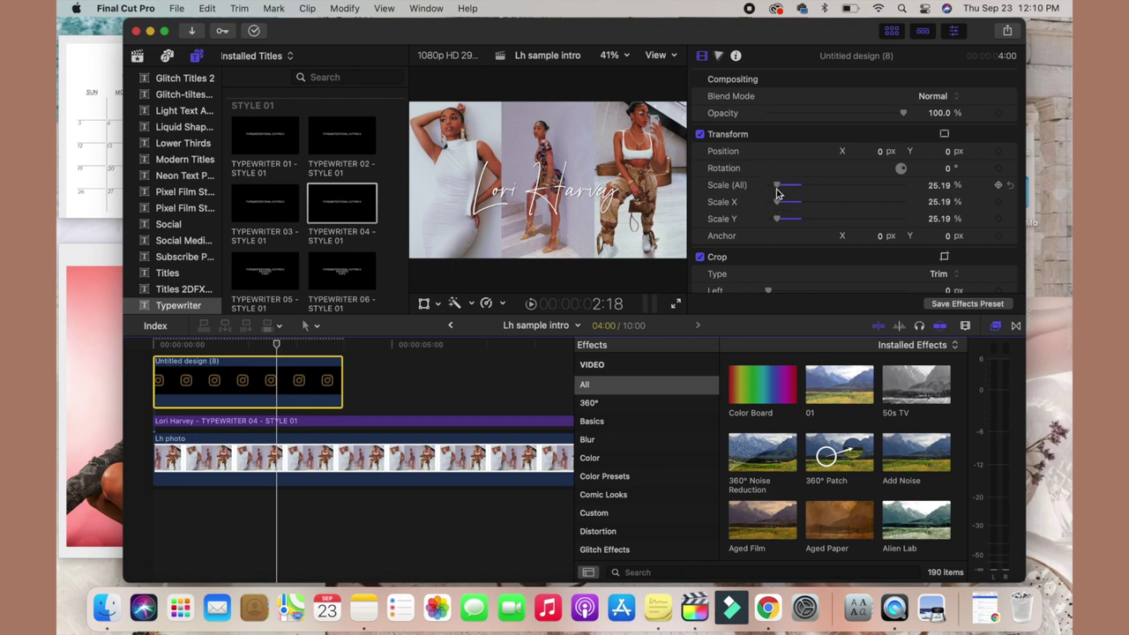
pyautogui.click(425, 303)
pyautogui.moveTo(564, 190); pyautogui.dragTo(520, 224)
pyautogui.click(663, 80)
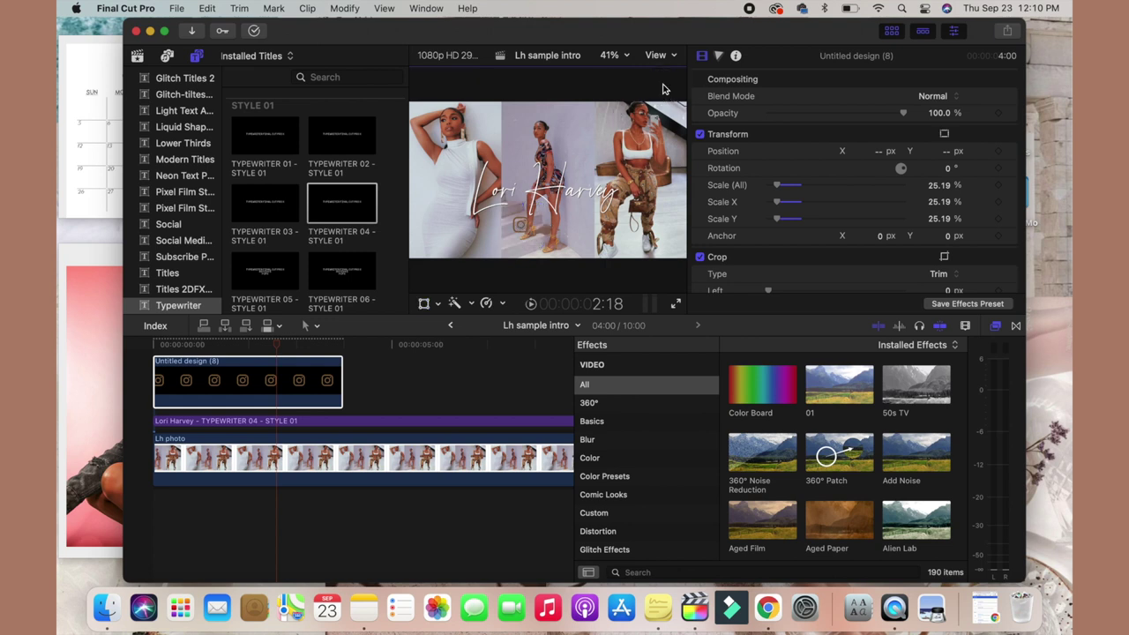
# Extend the logo clip to the 10-second mark and reselect it.
pyautogui.hscroll(8, 378, 383)
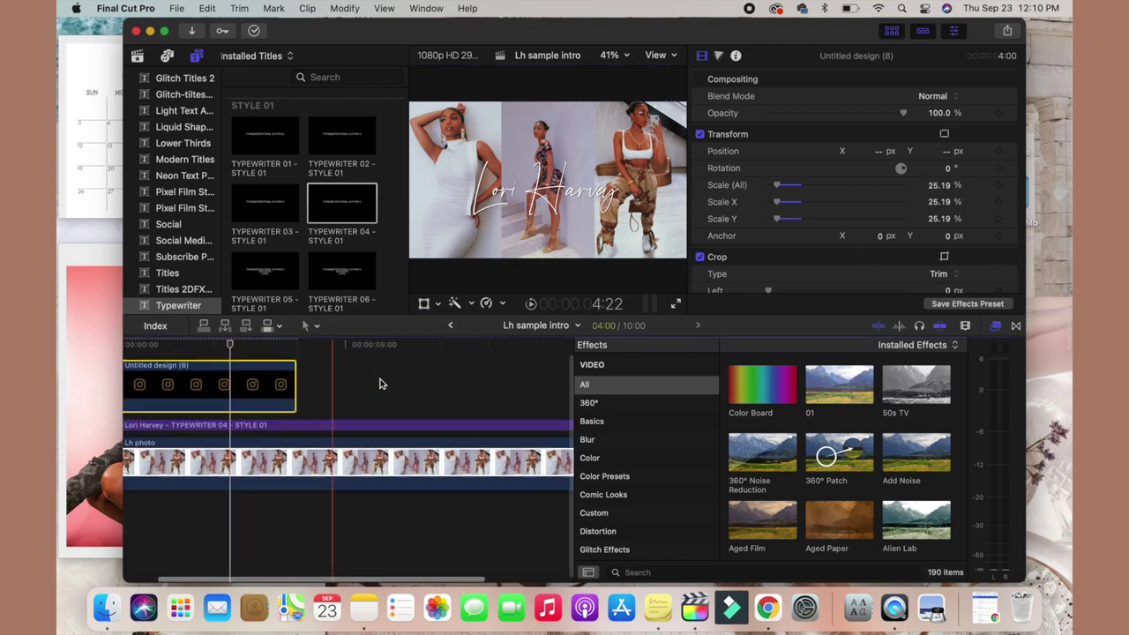
pyautogui.moveTo(172, 399); pyautogui.dragTo(454, 398)
pyautogui.hscroll(-8, 371, 397)
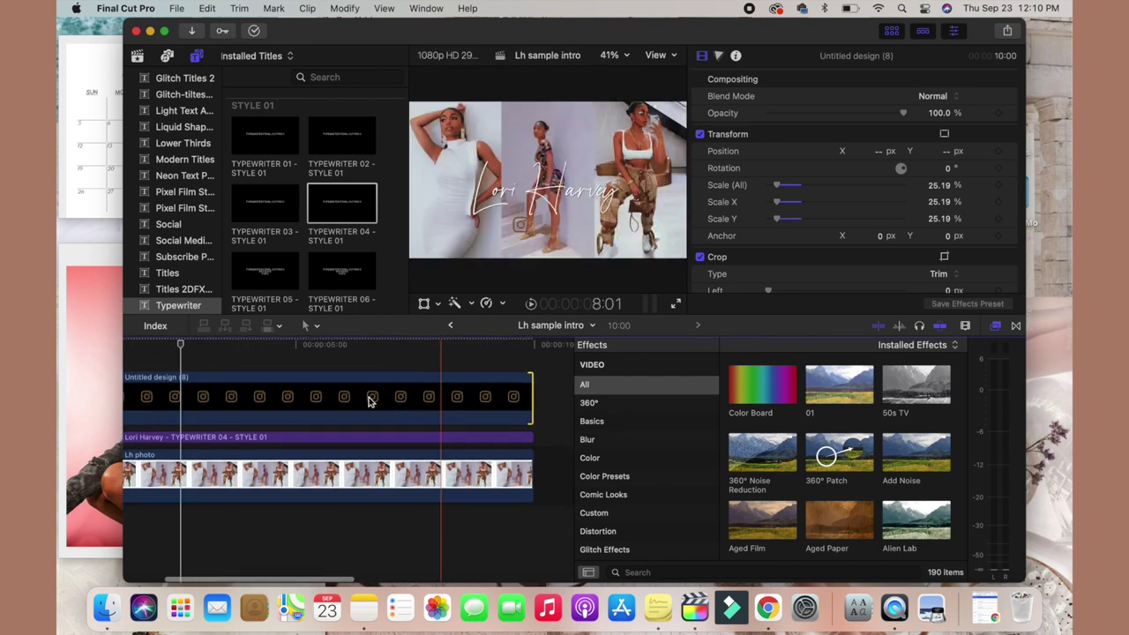
pyautogui.click(281, 365)
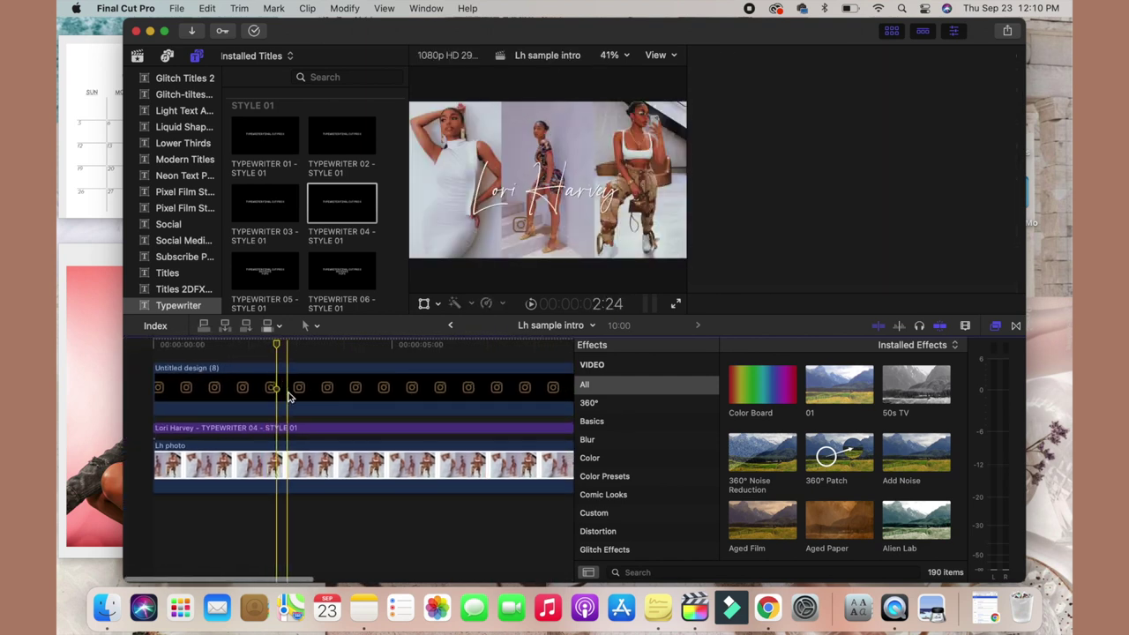
pyautogui.click(288, 397)
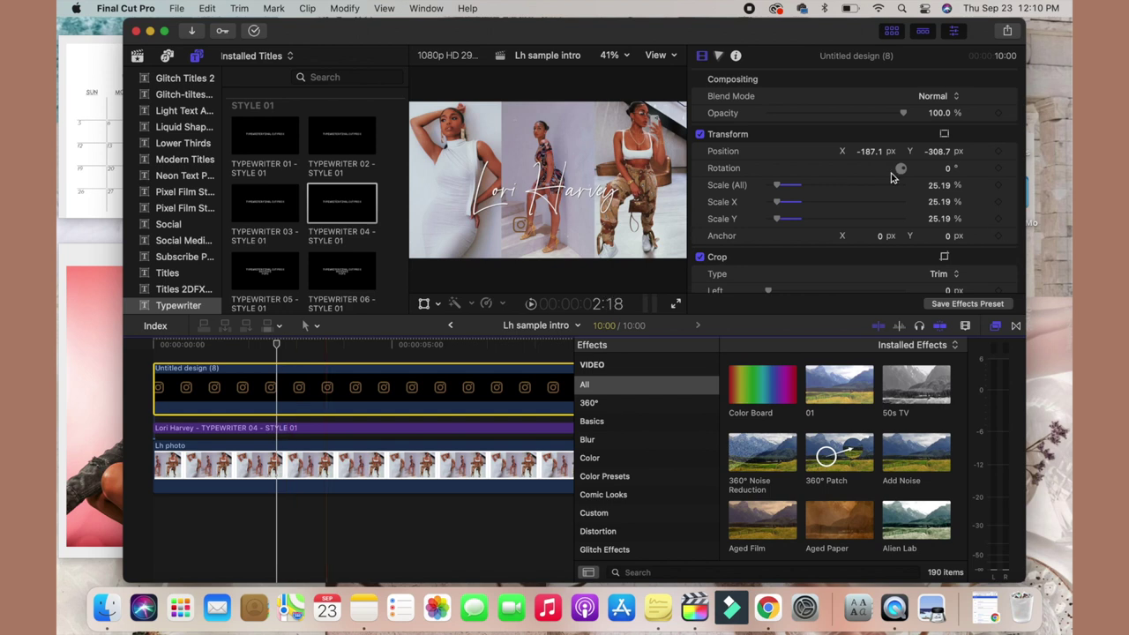
pyautogui.scroll(-3, 847, 213)
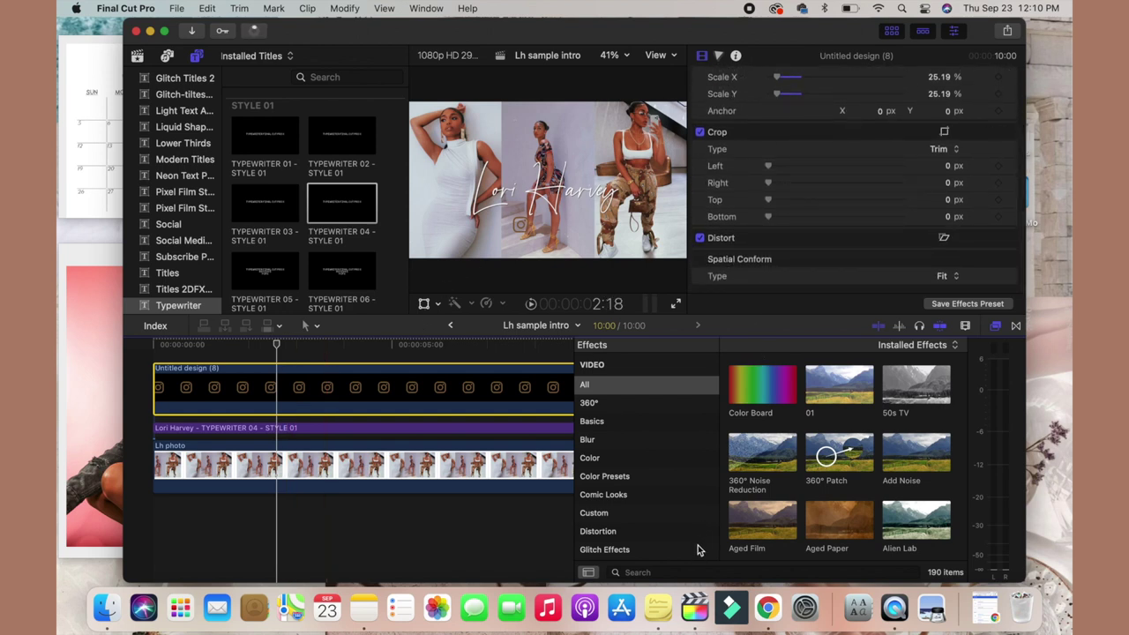
# Apply Drop Shadow to the logo clip and add a TYPEWRITER 01 - STYLE 01 title above it.
pyautogui.click(698, 572)
pyautogui.write('drop')
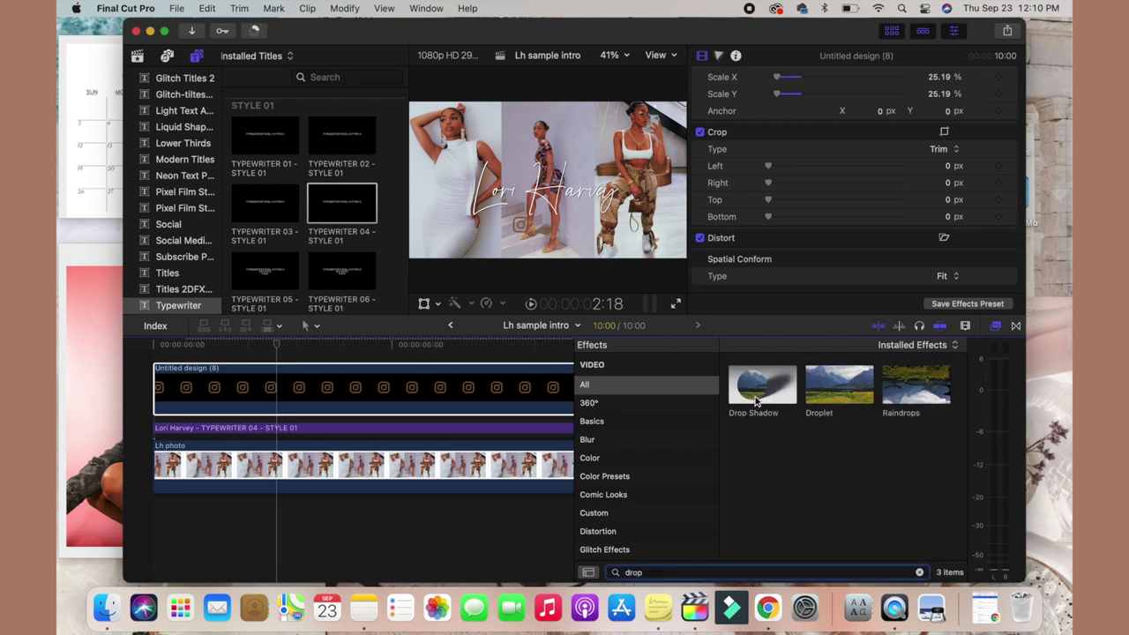
pyautogui.moveTo(757, 402); pyautogui.dragTo(501, 389)
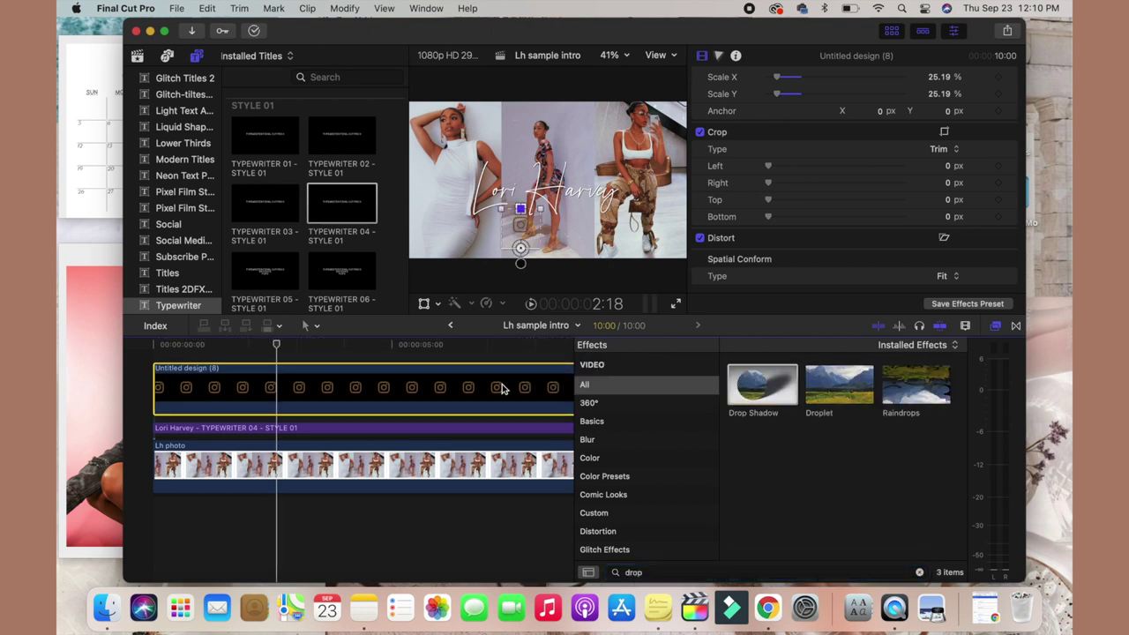
pyautogui.scroll(1, 246, 403)
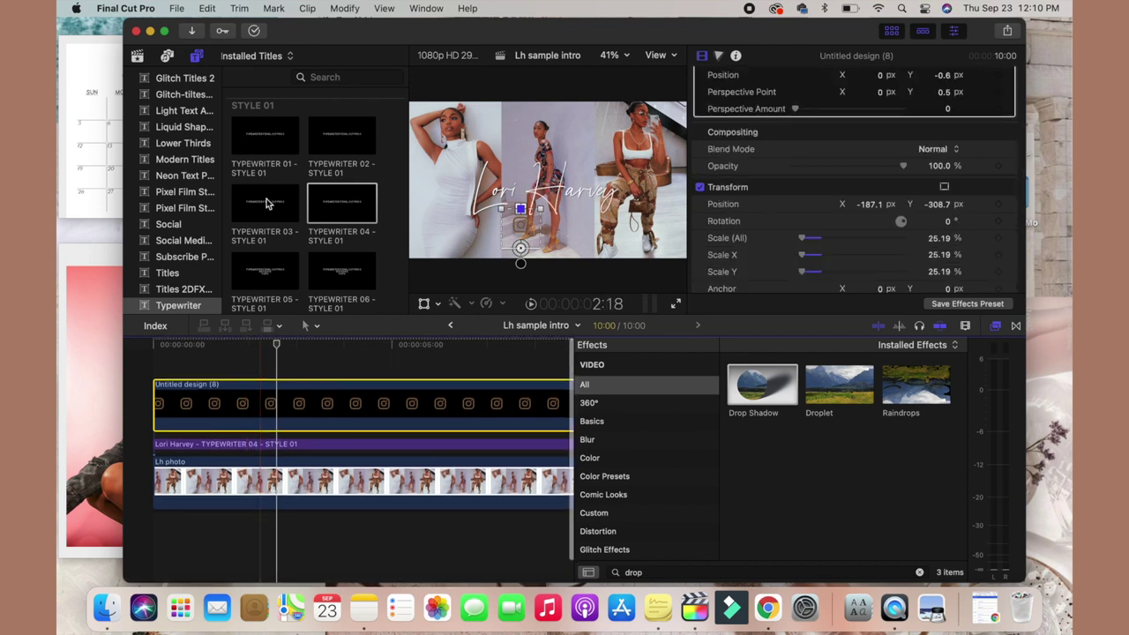
pyautogui.moveTo(243, 141); pyautogui.dragTo(141, 364)
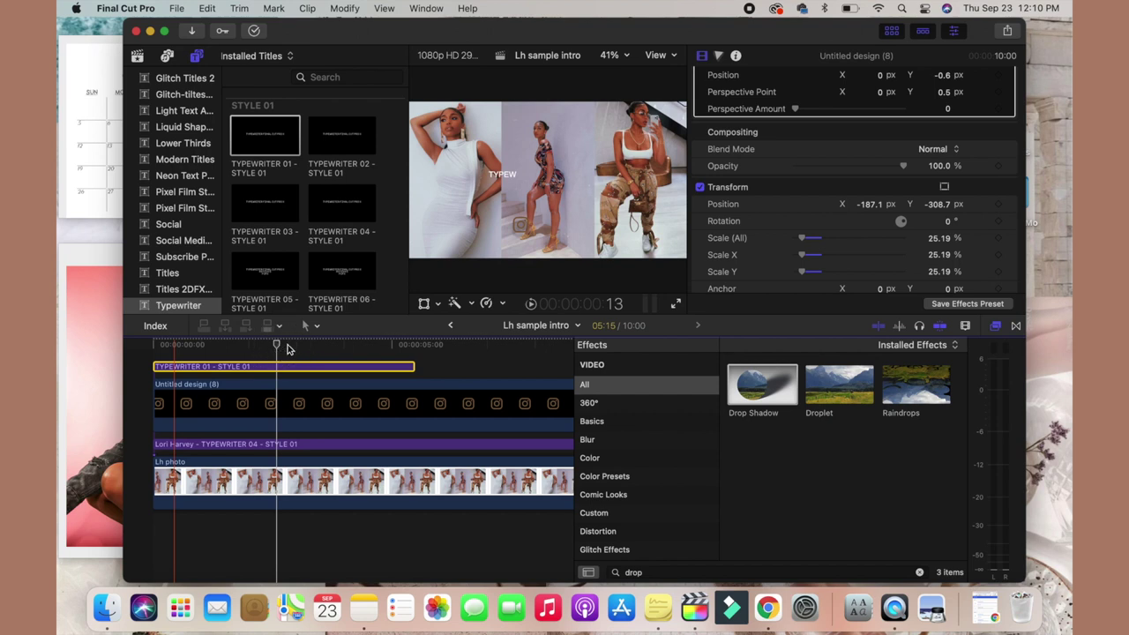
# Select the typewriter title, go full screen, and move it down beside the logo.
pyautogui.click(287, 347)
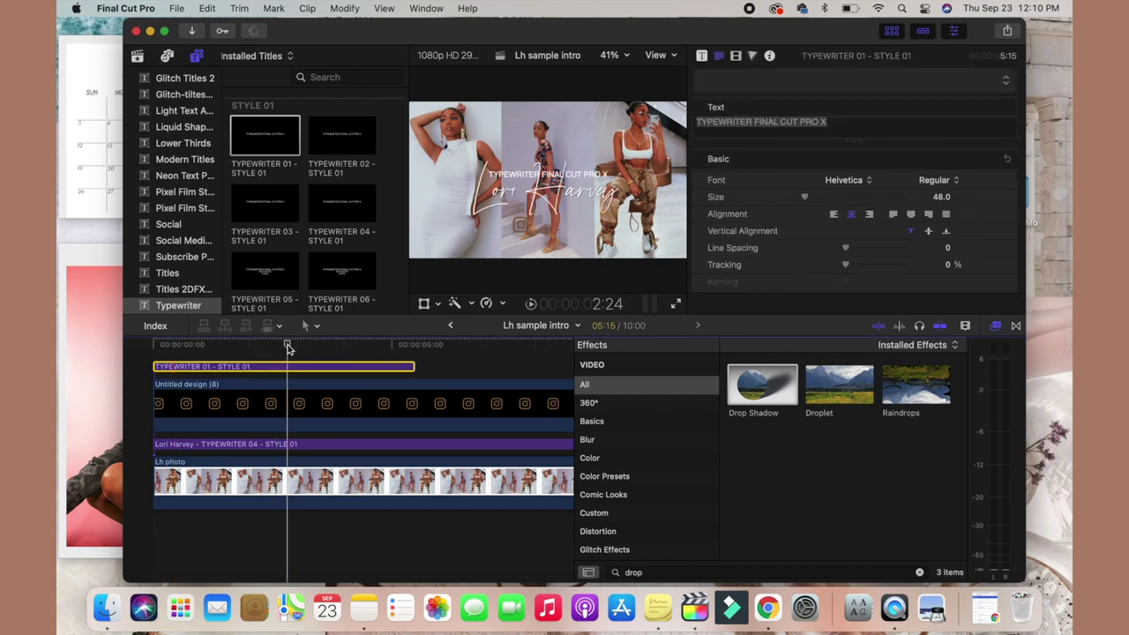
pyautogui.click(165, 36)
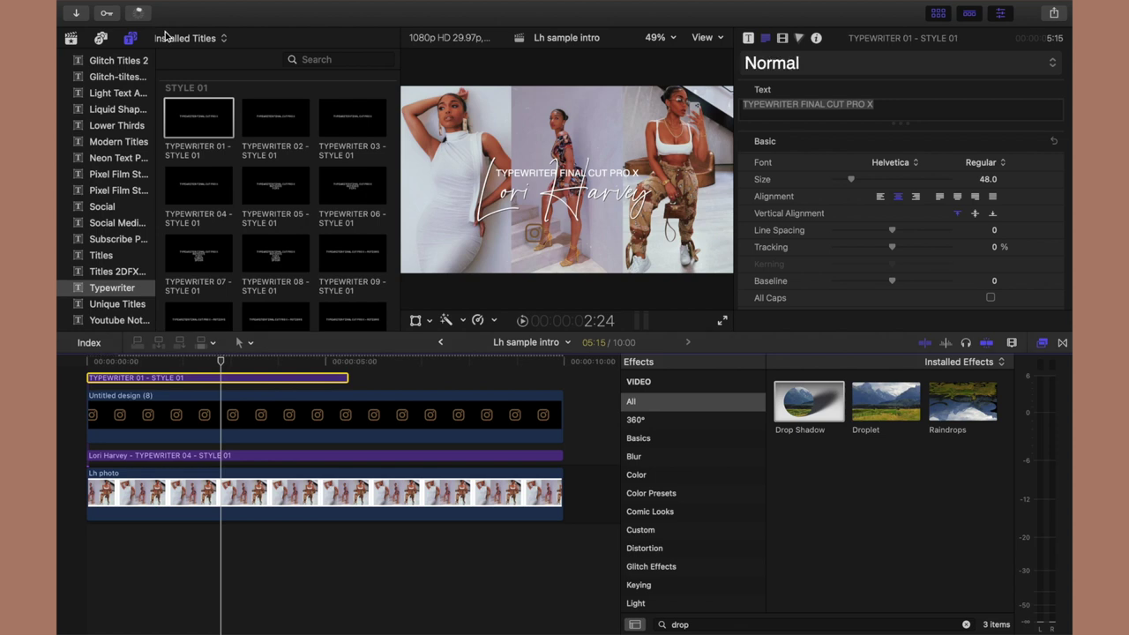
pyautogui.moveTo(578, 170); pyautogui.dragTo(628, 235)
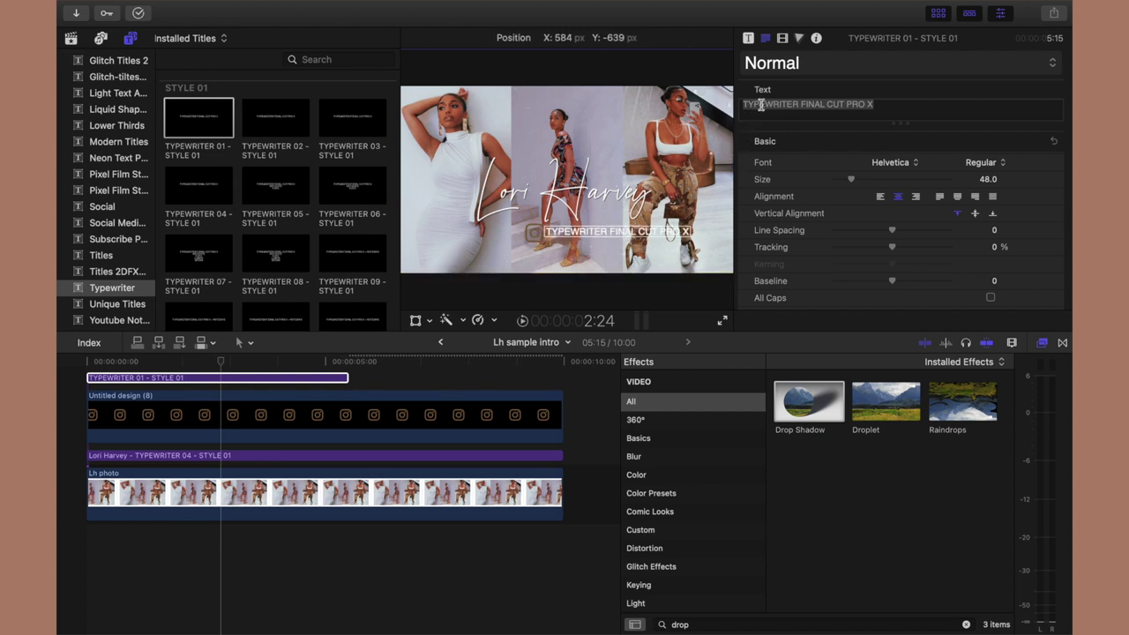
# Replace the typewriter title's text with the person's Instagram handle.
pyautogui.moveTo(744, 105); pyautogui.dragTo(798, 104)
pyautogui.write('lori')
pyautogui.doubleClick(815, 104)
pyautogui.press('super+a')
pyautogui.press('BackSpace')
pyautogui.write('loriharvey')
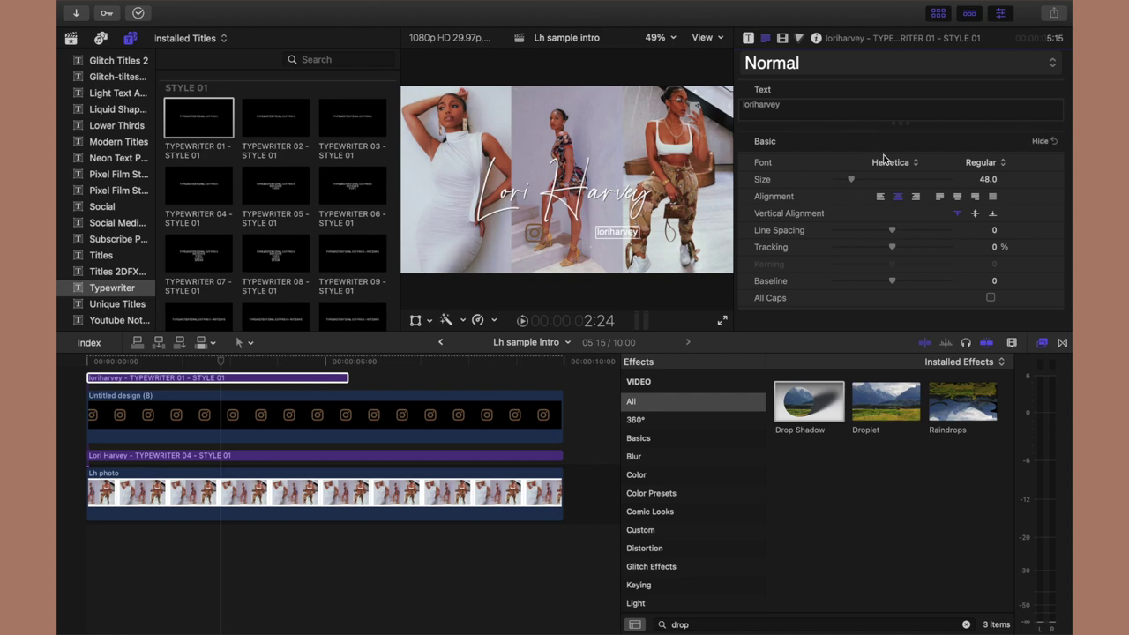
# Try ITF Devanagari Light on the handle and nudge it left beside the logo.
pyautogui.click(886, 164)
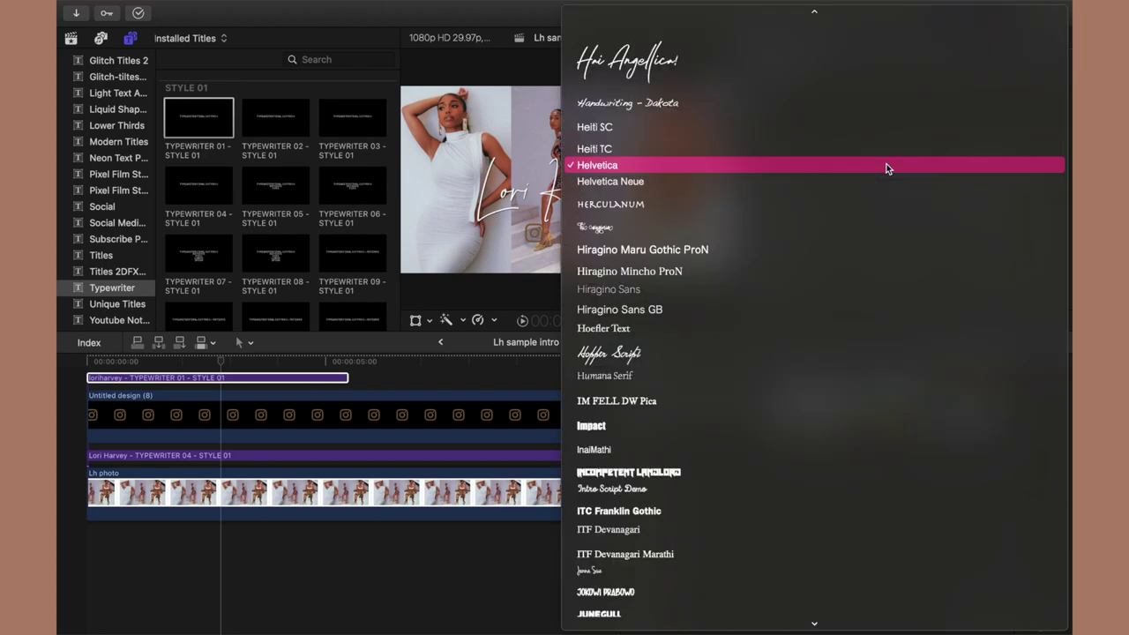
pyautogui.click(791, 534)
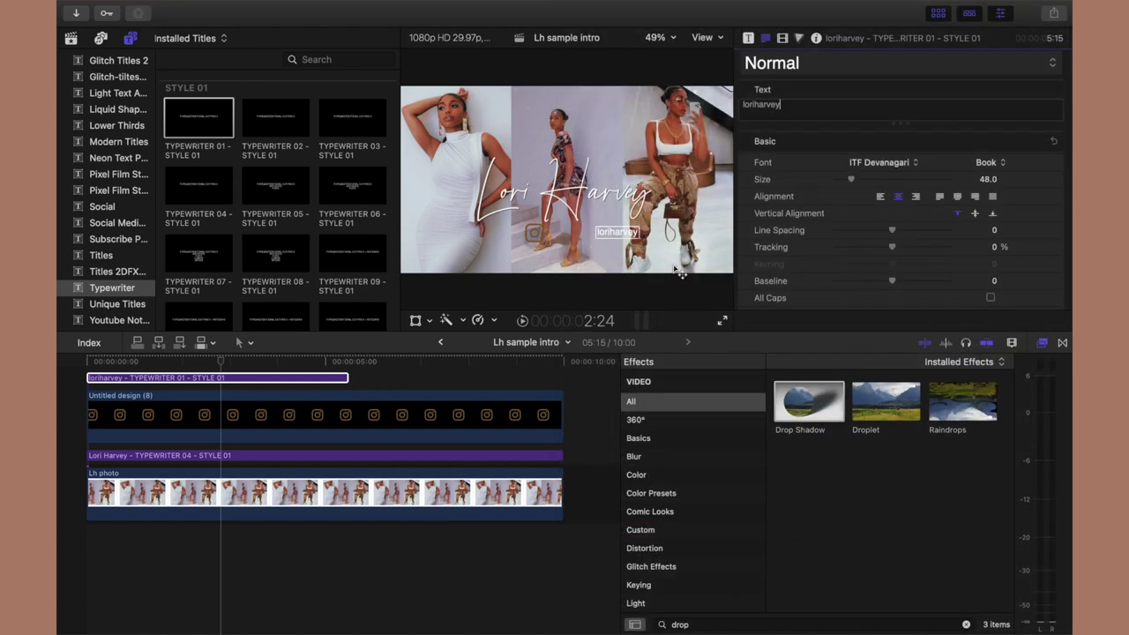
pyautogui.moveTo(627, 234); pyautogui.dragTo(578, 240)
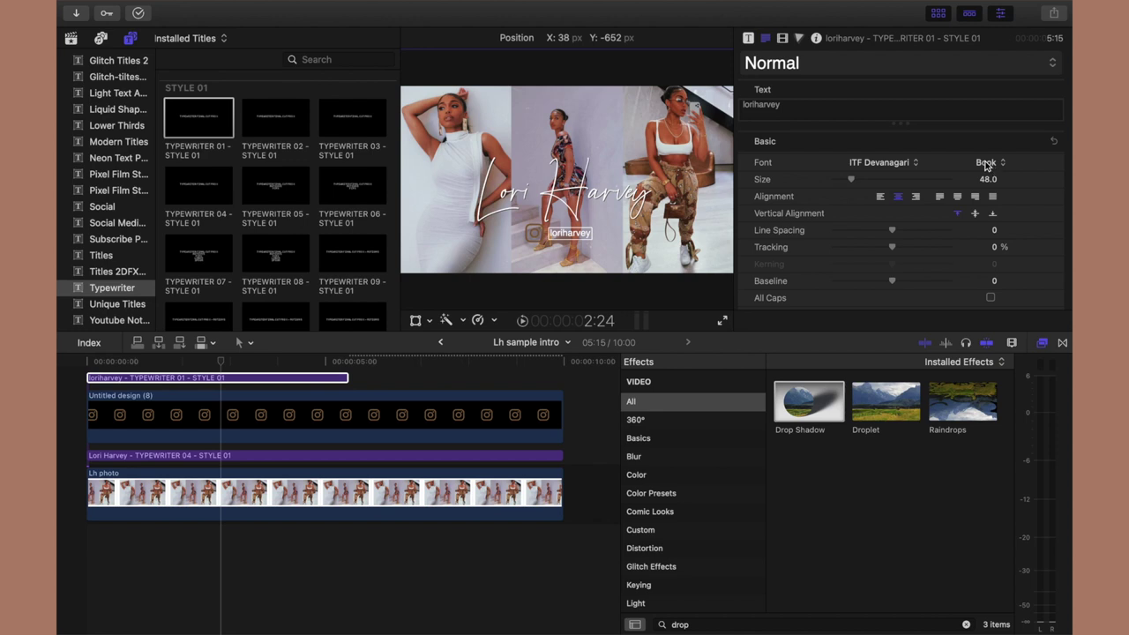
pyautogui.click(986, 164)
pyautogui.click(995, 187)
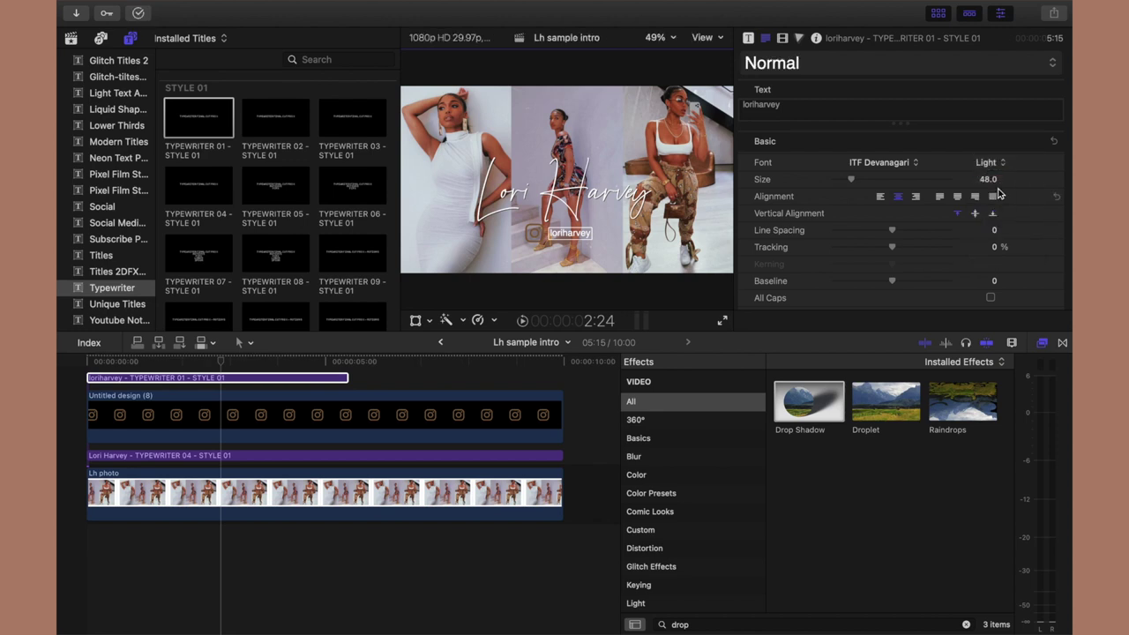
# Switch the handle title's font to Oriya MN instead.
pyautogui.click(903, 164)
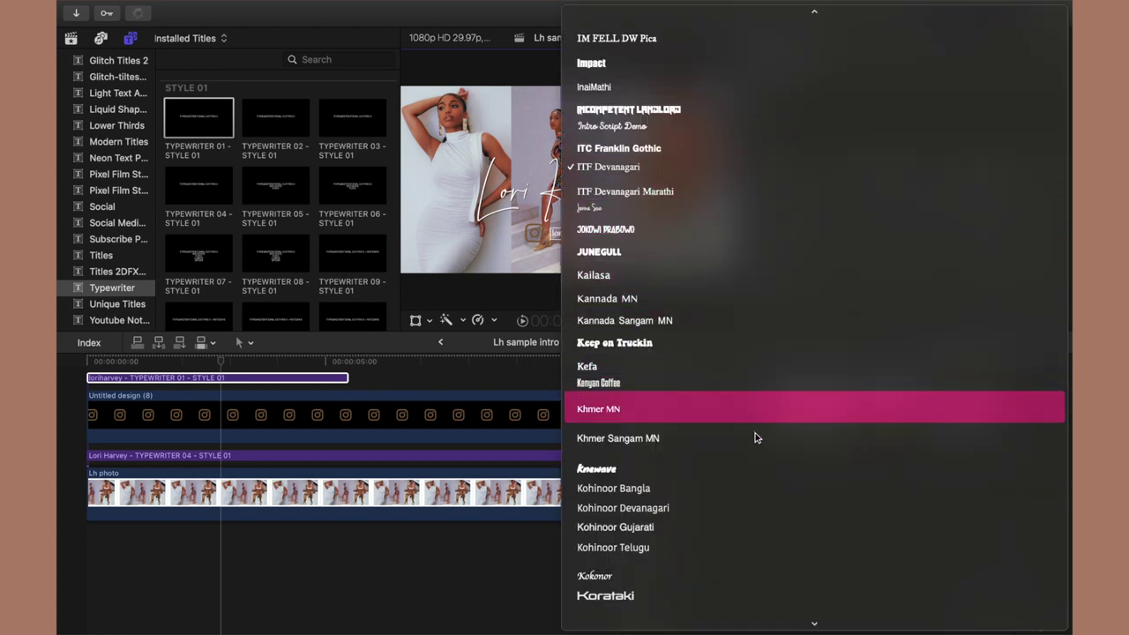
pyautogui.scroll(-10, 754, 438)
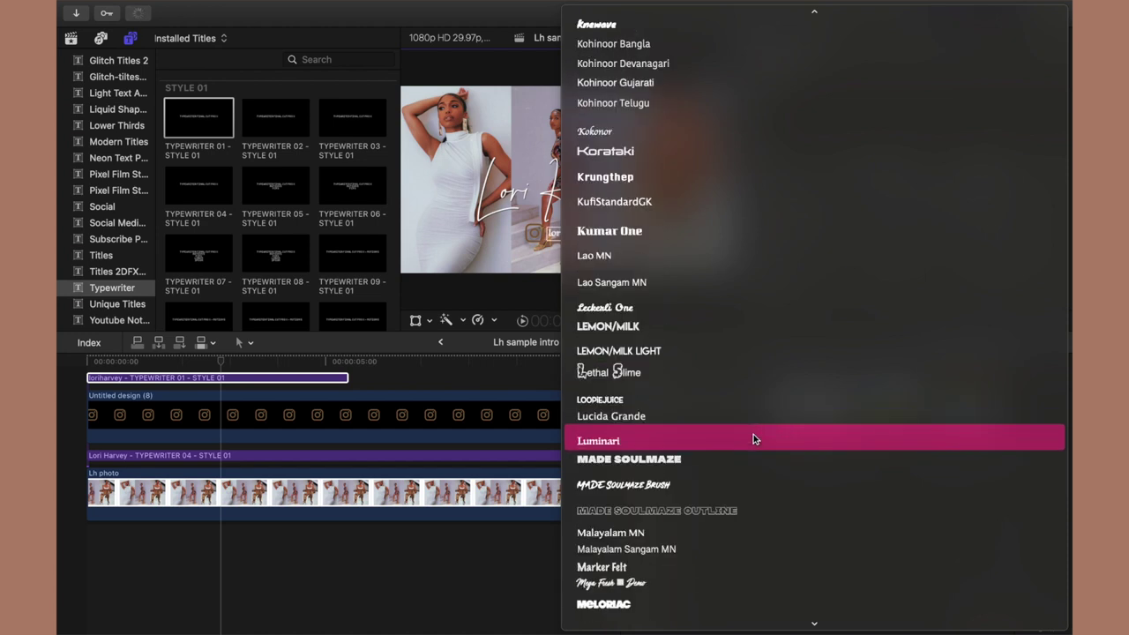
pyautogui.scroll(-8, 753, 438)
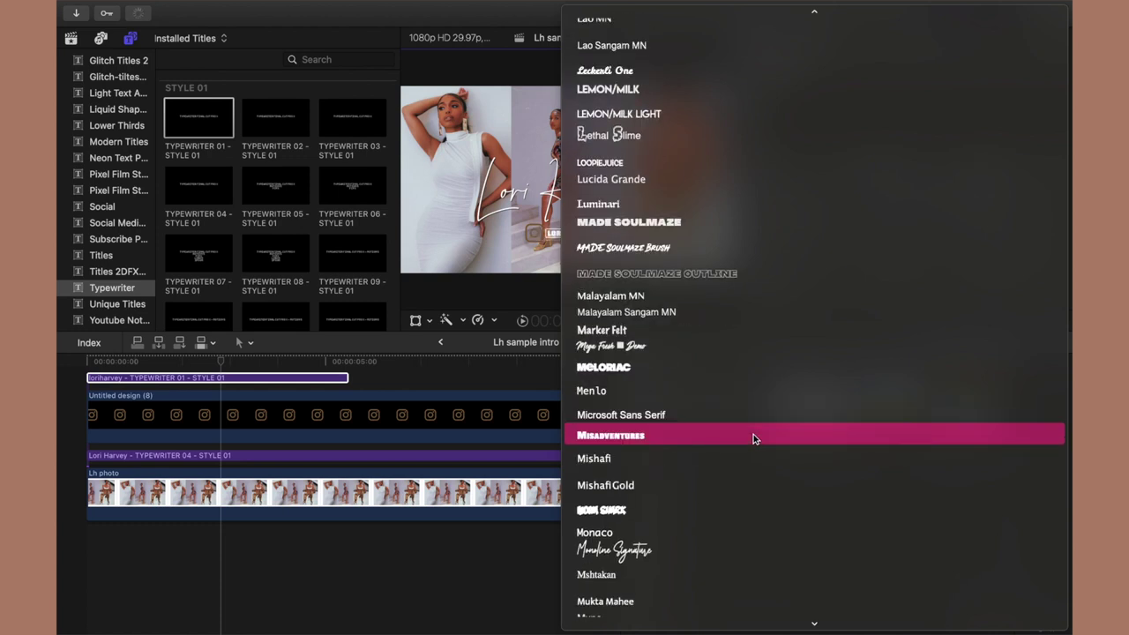
pyautogui.scroll(-2, 753, 439)
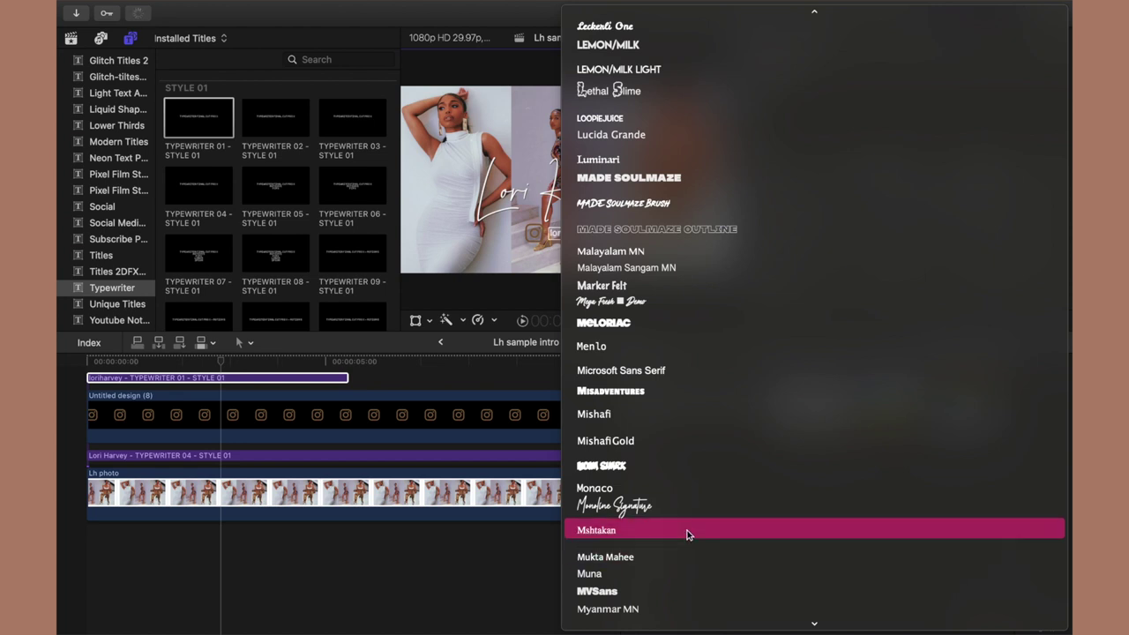
pyautogui.scroll(-5, 689, 534)
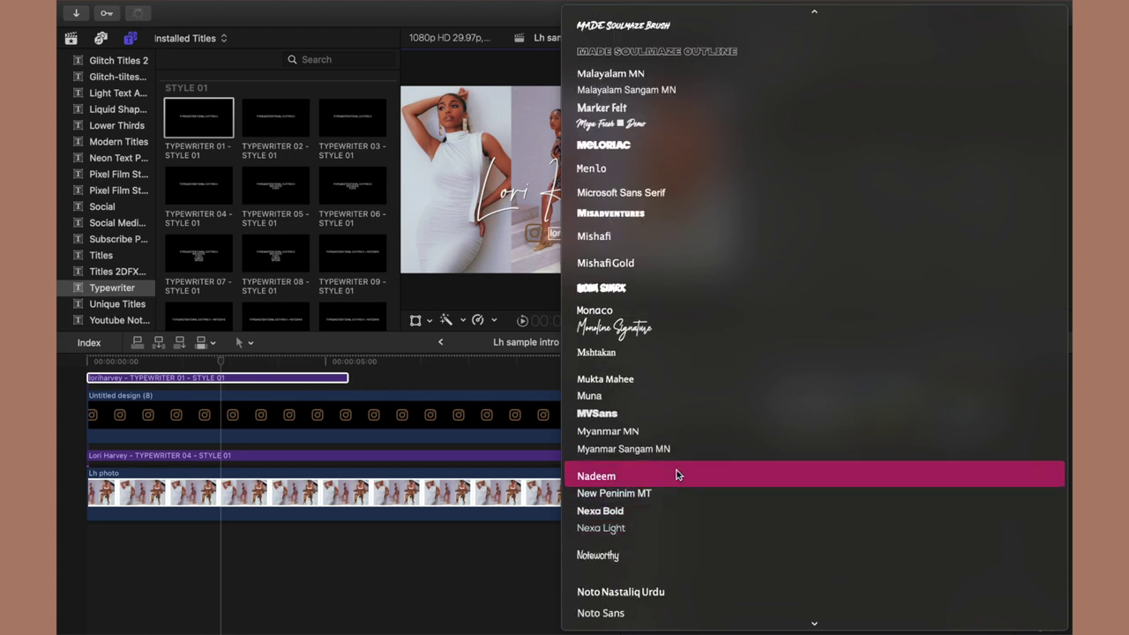
pyautogui.scroll(-10, 677, 474)
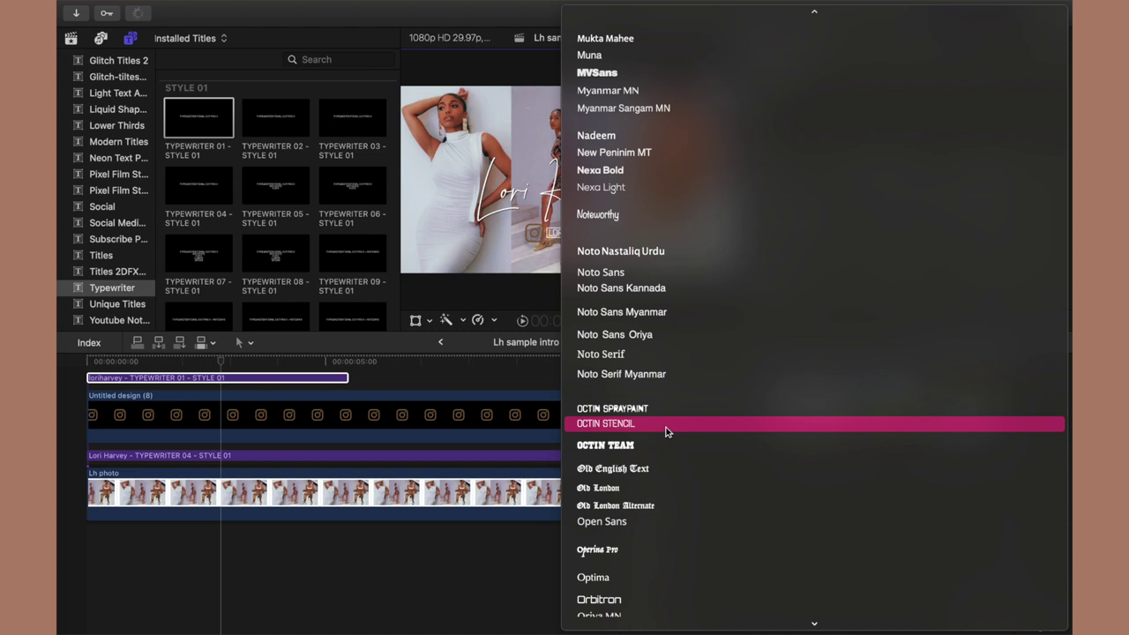
pyautogui.scroll(-5, 666, 432)
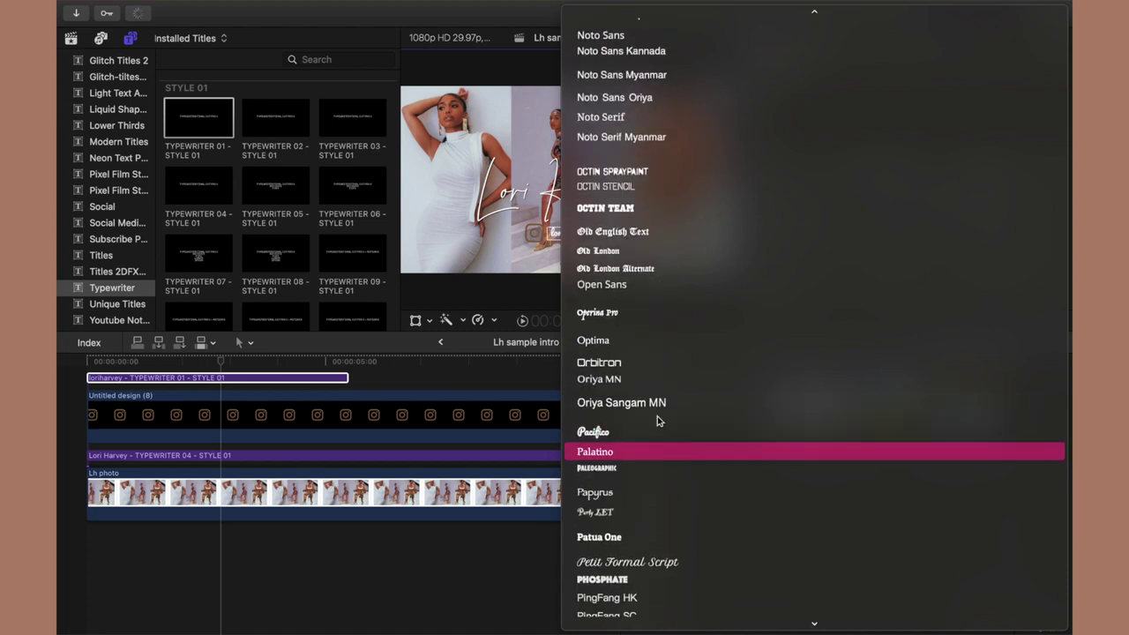
pyautogui.click(649, 386)
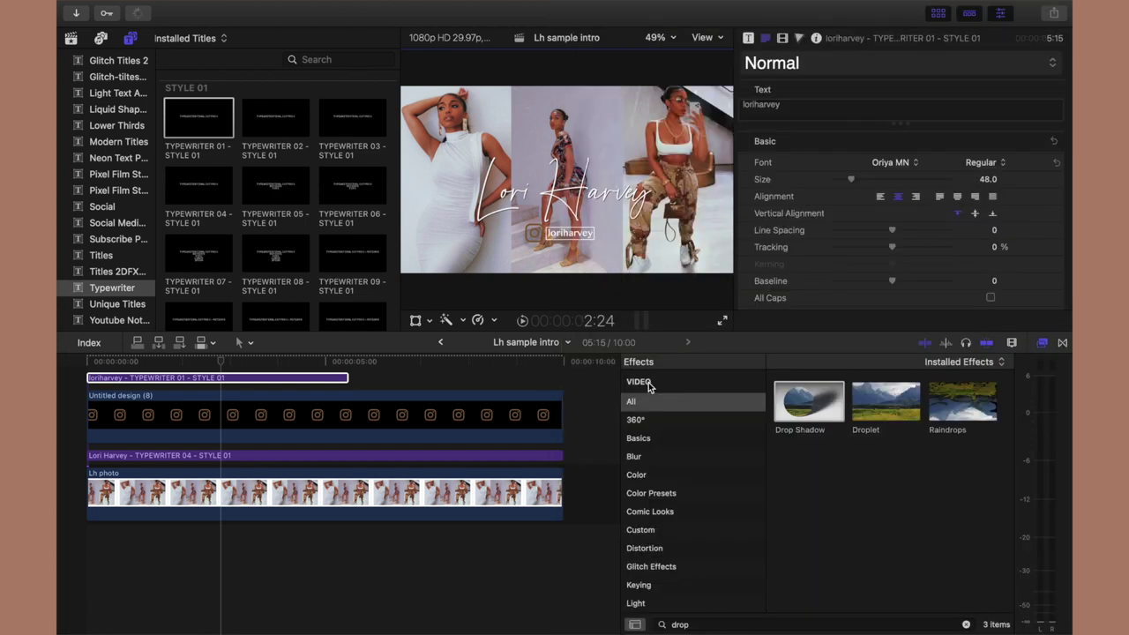
# Make the handle size 65 in All Caps, settle it beside the logo, and stretch its clip to 10 seconds.
pyautogui.moveTo(852, 180); pyautogui.dragTo(856, 182)
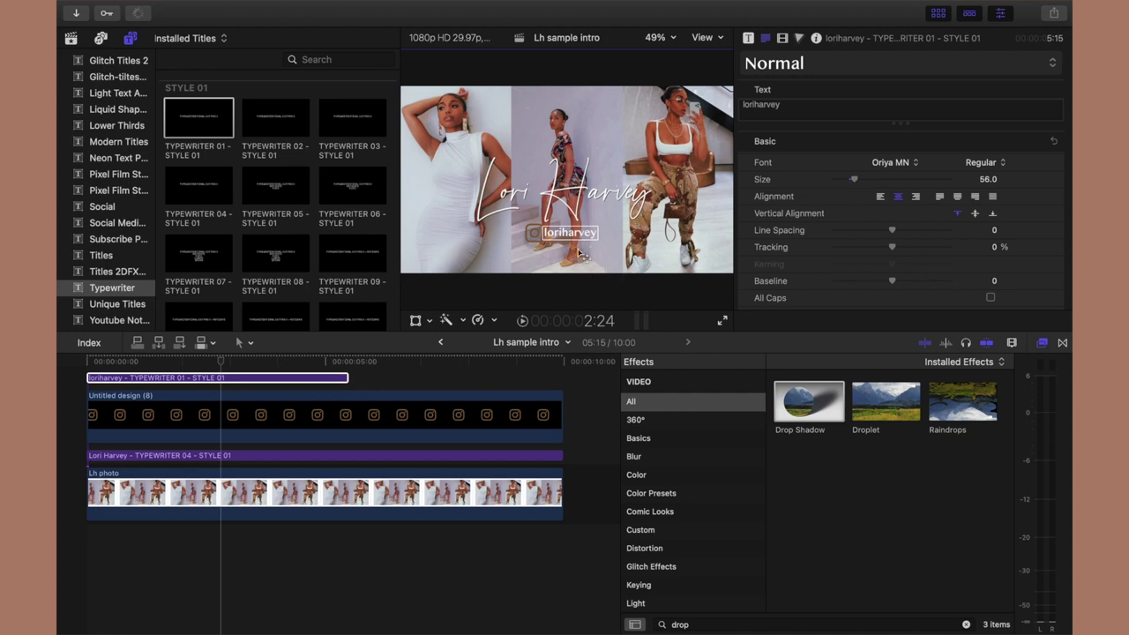
pyautogui.moveTo(570, 235); pyautogui.dragTo(569, 235)
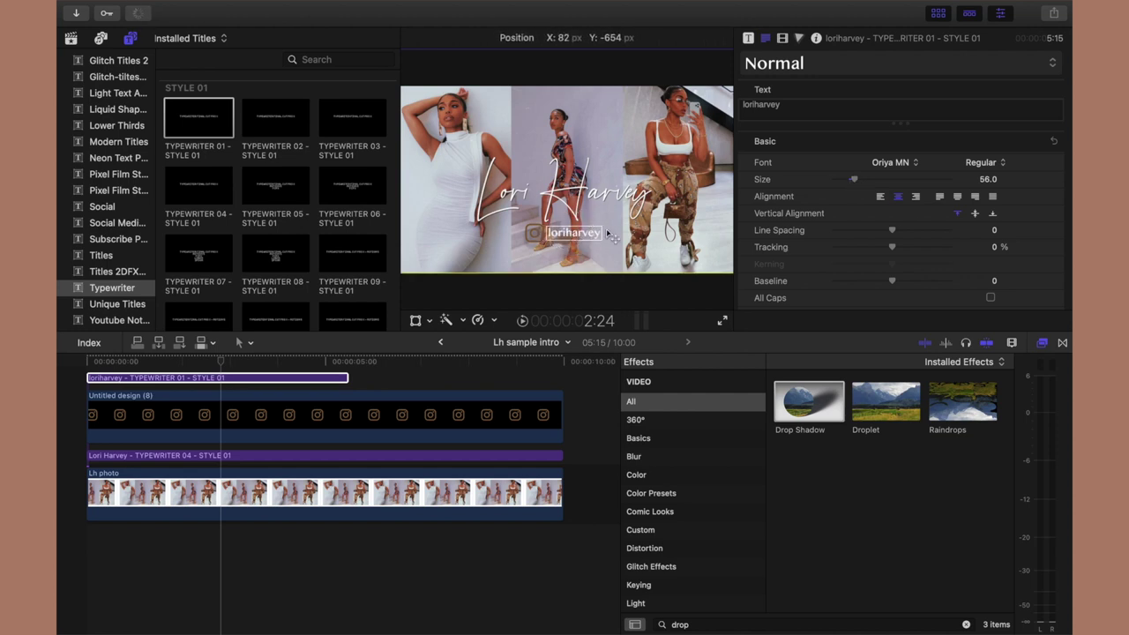
pyautogui.click(990, 299)
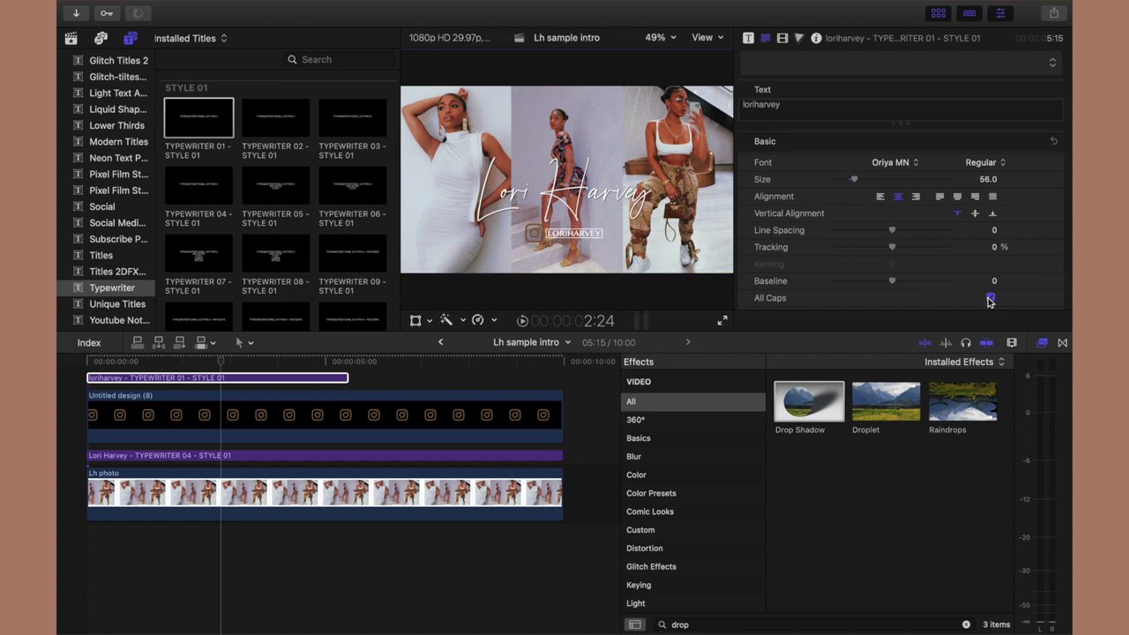
pyautogui.moveTo(580, 237); pyautogui.dragTo(584, 241)
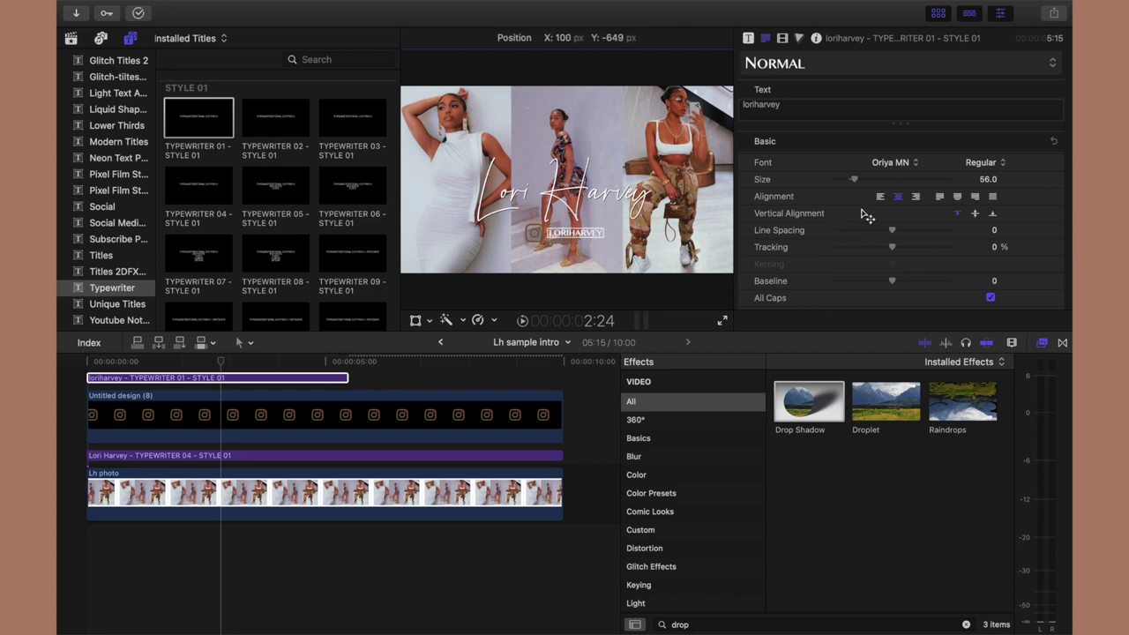
pyautogui.moveTo(858, 183); pyautogui.dragTo(858, 183)
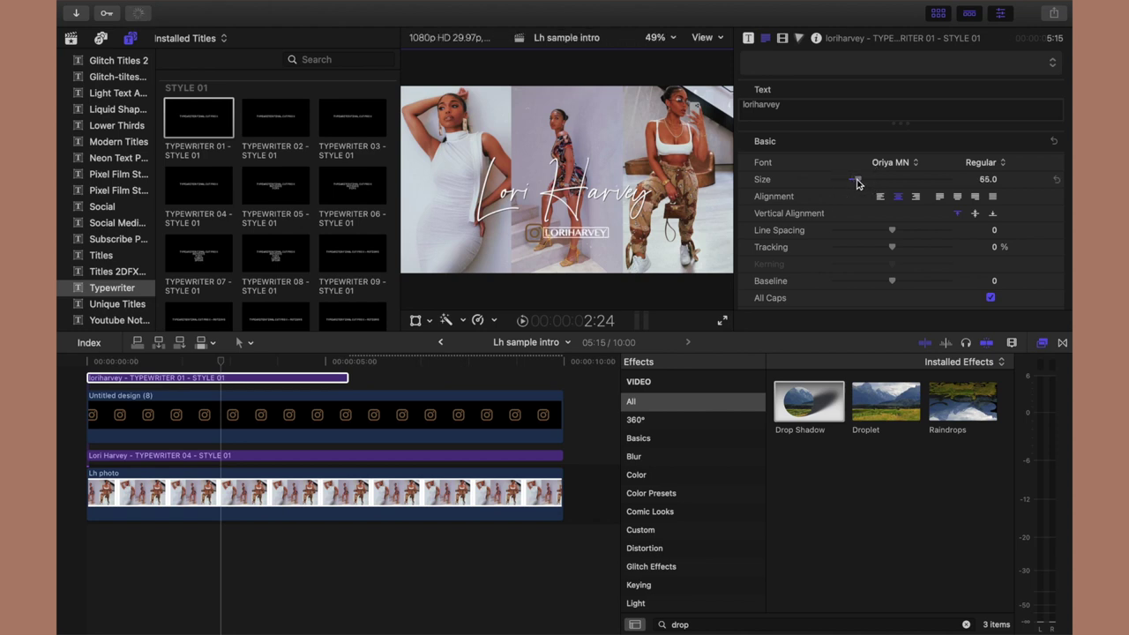
pyautogui.moveTo(583, 236); pyautogui.dragTo(579, 237)
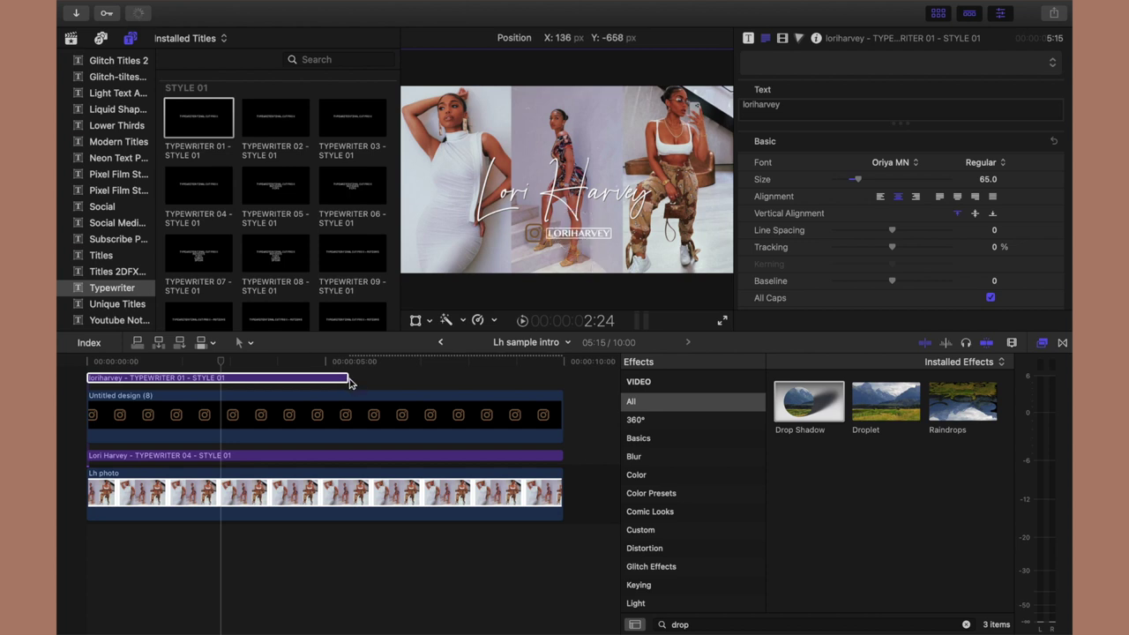
pyautogui.moveTo(347, 380); pyautogui.dragTo(562, 380)
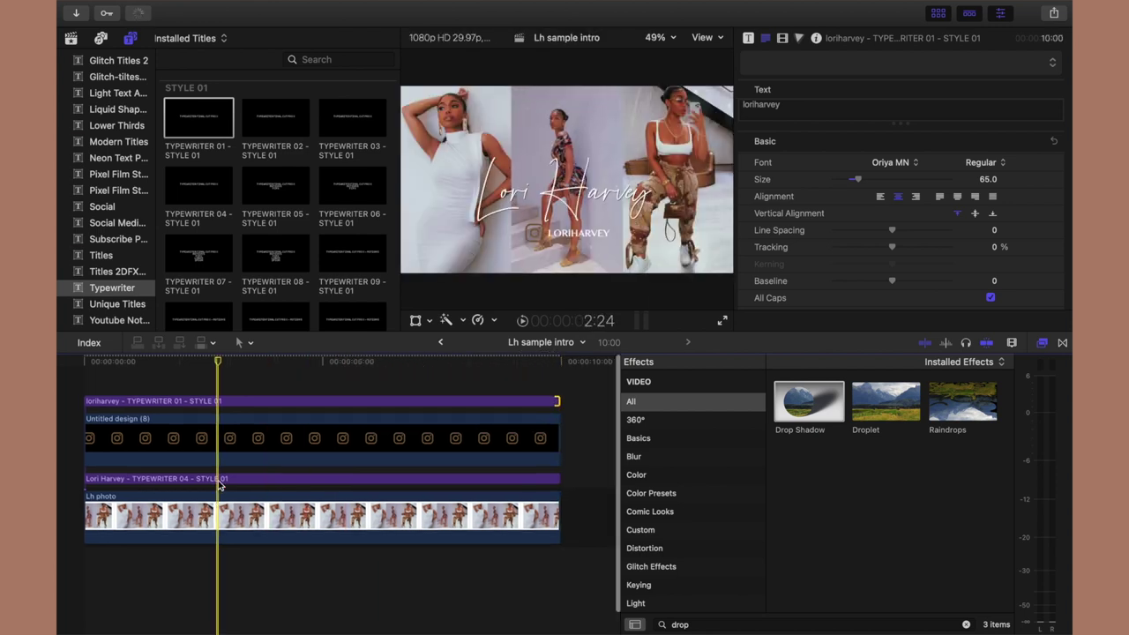
# With the playhead at the start, connect the green Free Subscribe Button clip above the handle title.
pyautogui.click(82, 381)
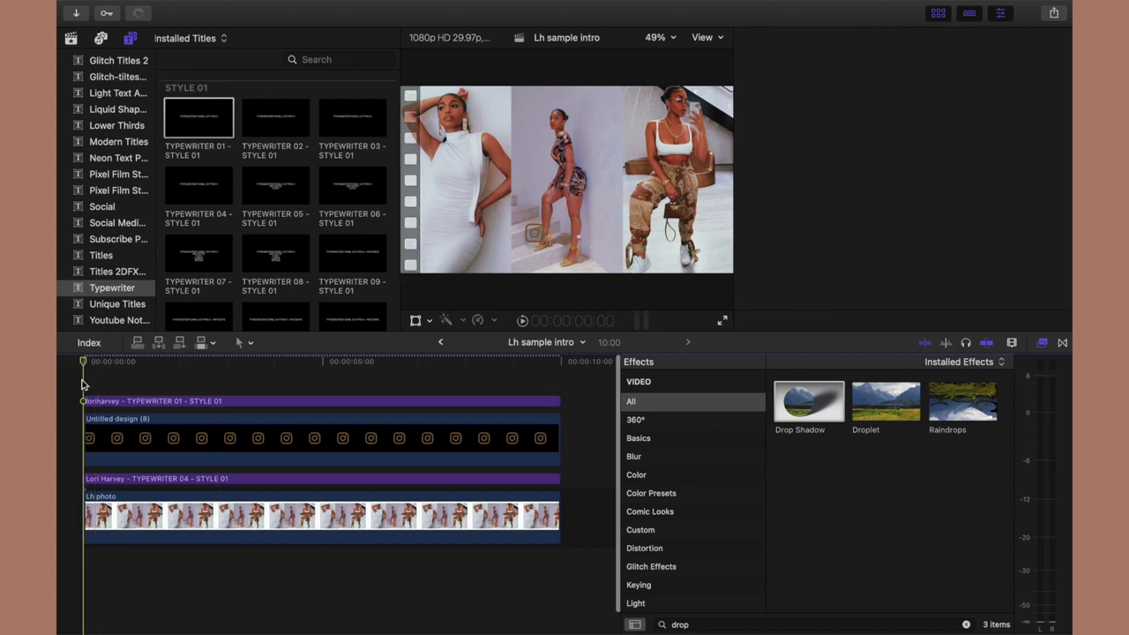
pyautogui.click(72, 40)
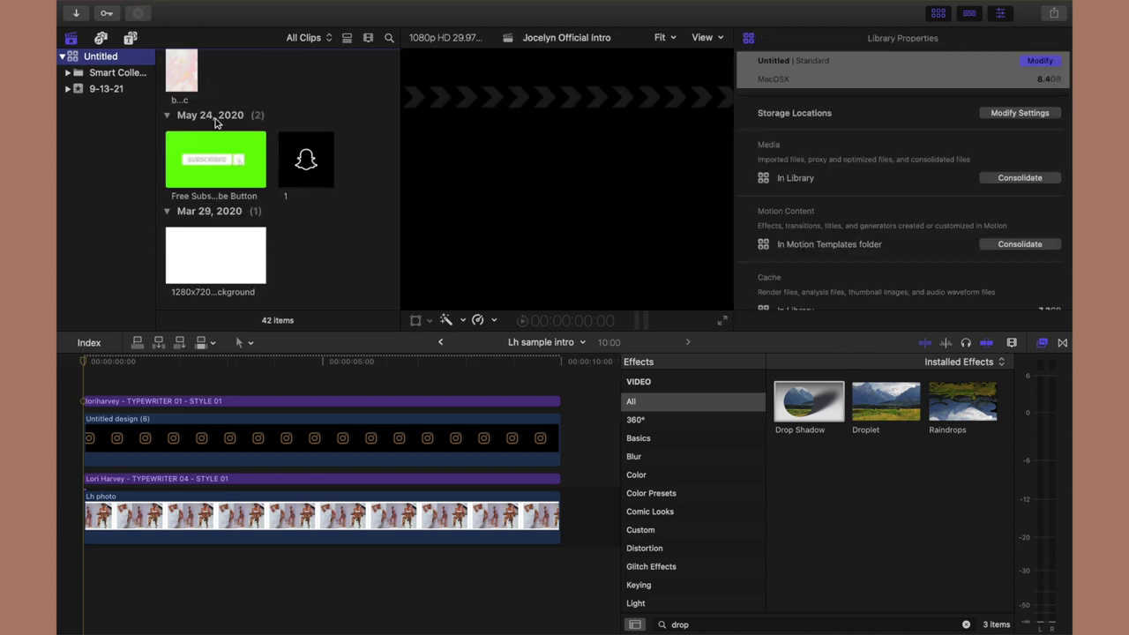
pyautogui.click(197, 166)
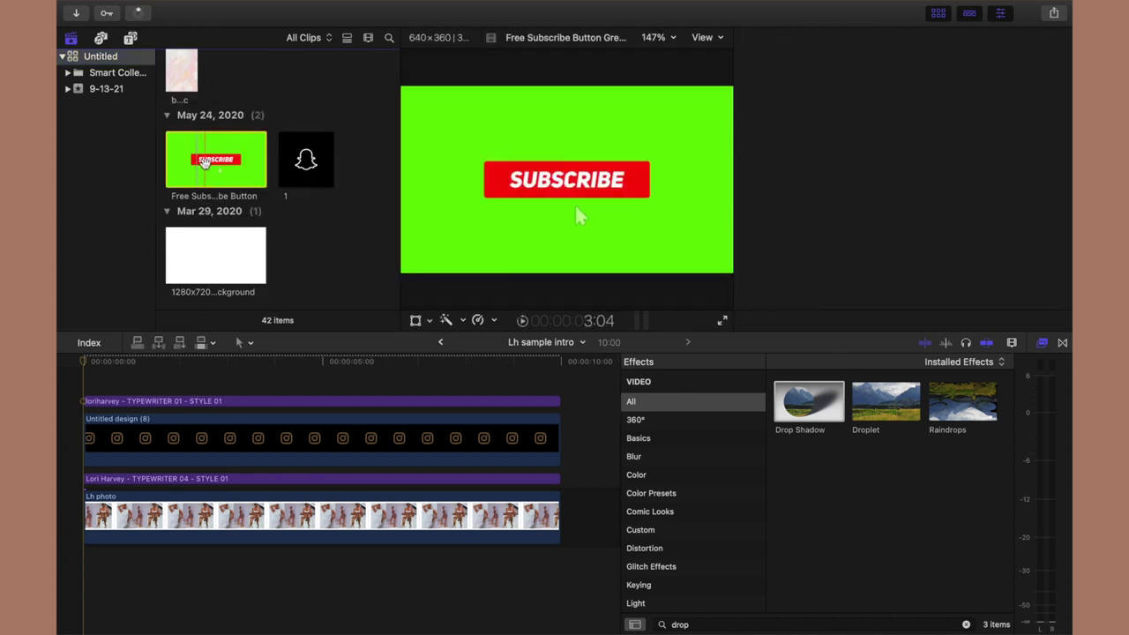
pyautogui.click(139, 345)
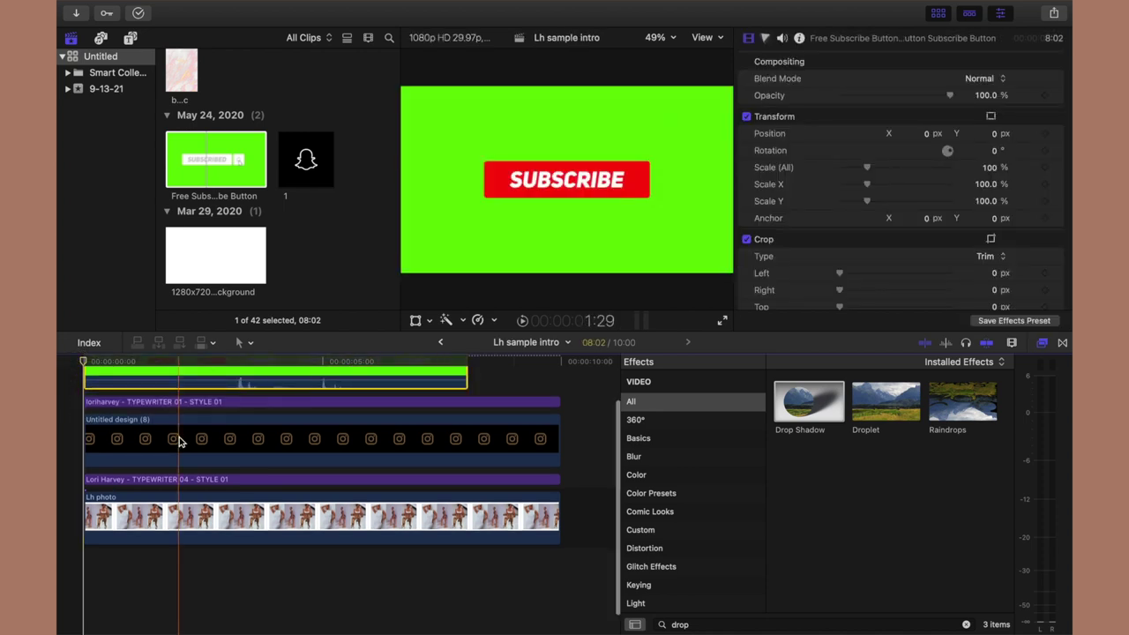
# Move the subscribe clip later and apply Keyer from Keying to remove its green background.
pyautogui.moveTo(179, 420); pyautogui.dragTo(300, 419)
pyautogui.click(648, 584)
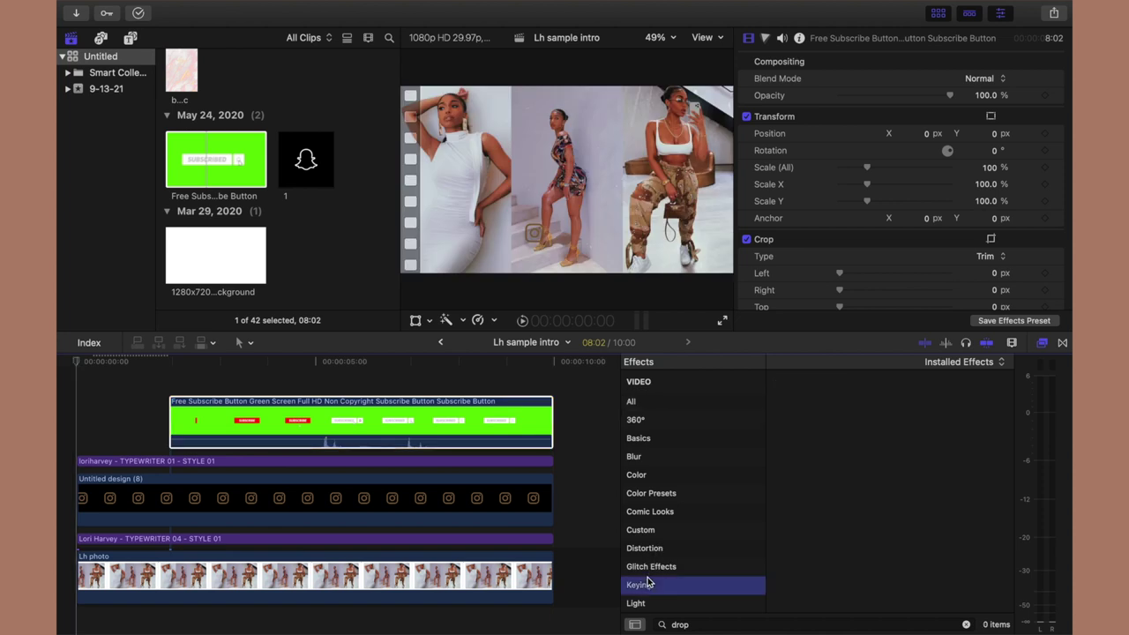
pyautogui.click(969, 623)
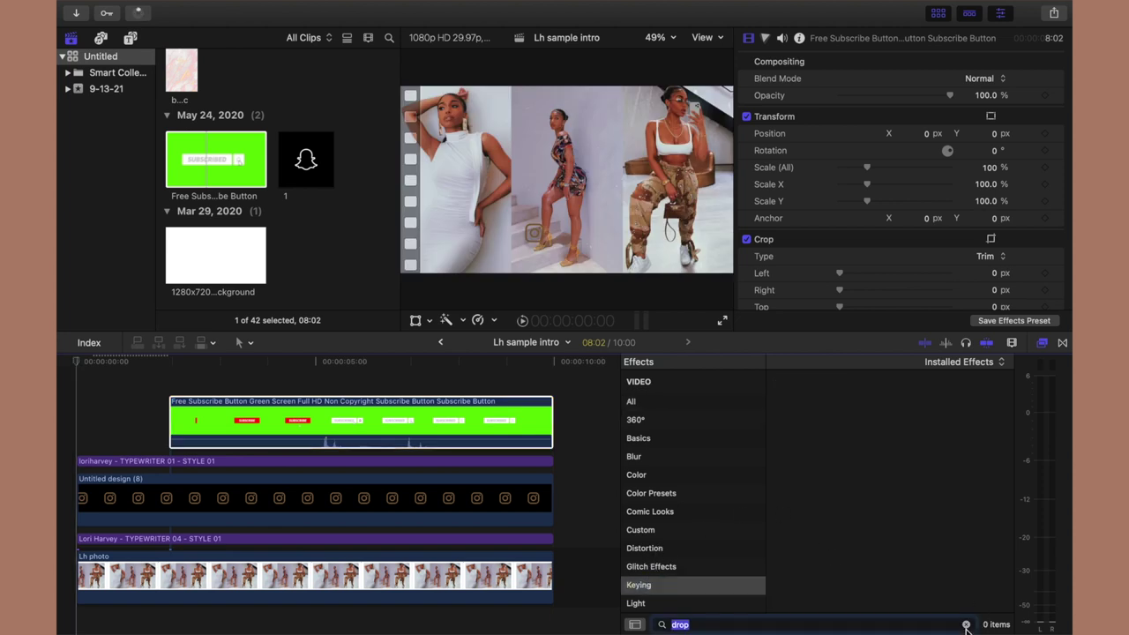
pyautogui.moveTo(805, 414); pyautogui.dragTo(483, 423)
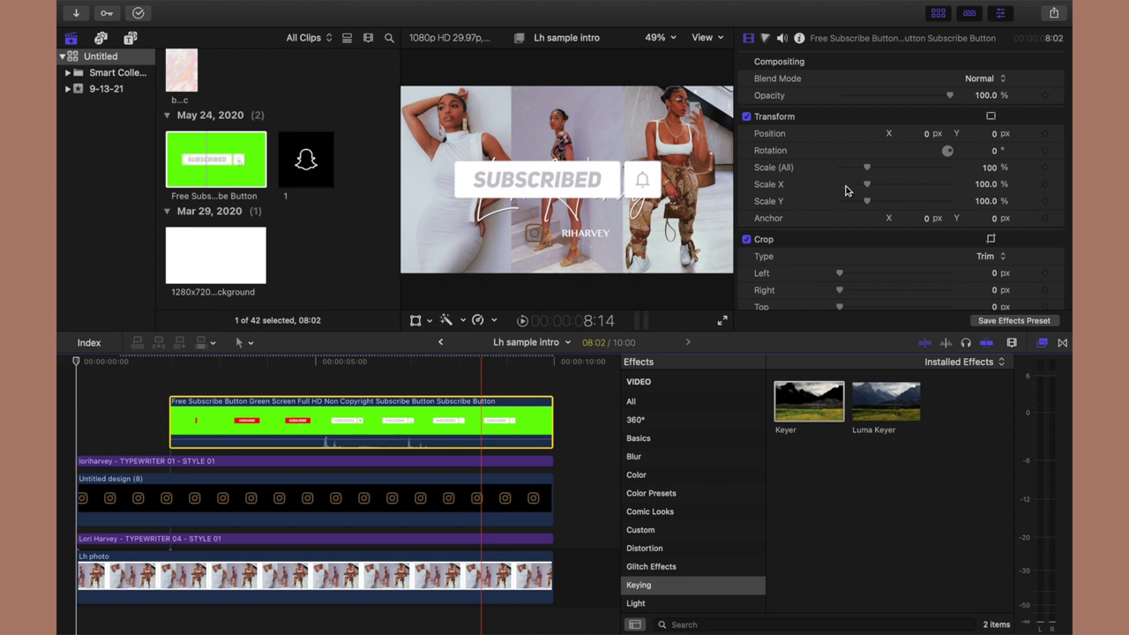
pyautogui.scroll(5, 845, 190)
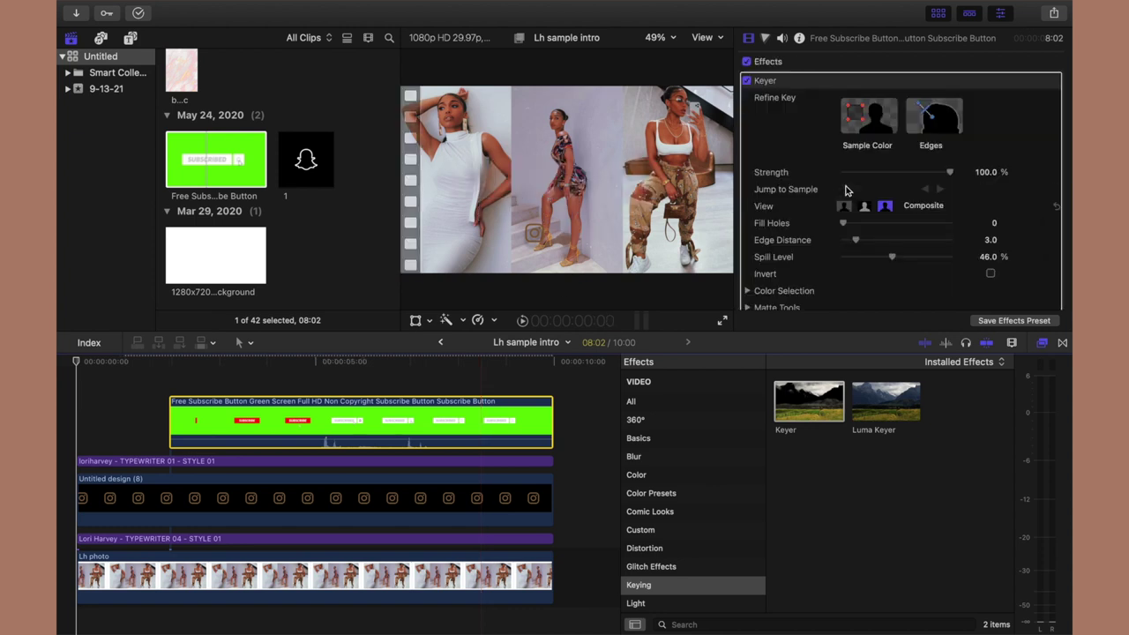
pyautogui.click(405, 392)
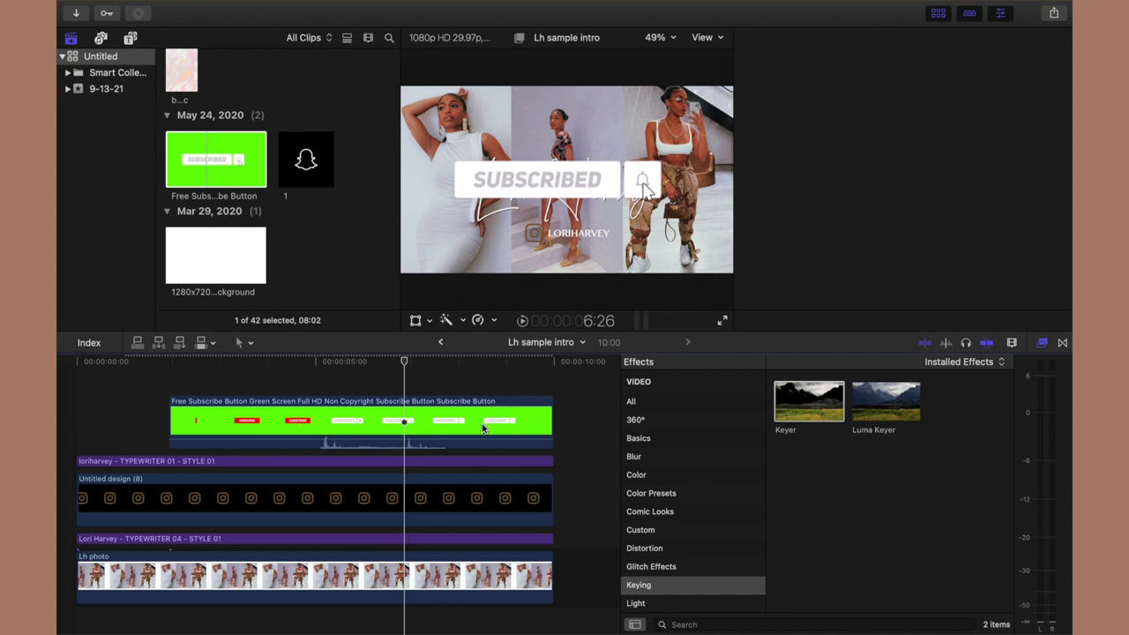
pyautogui.click(483, 428)
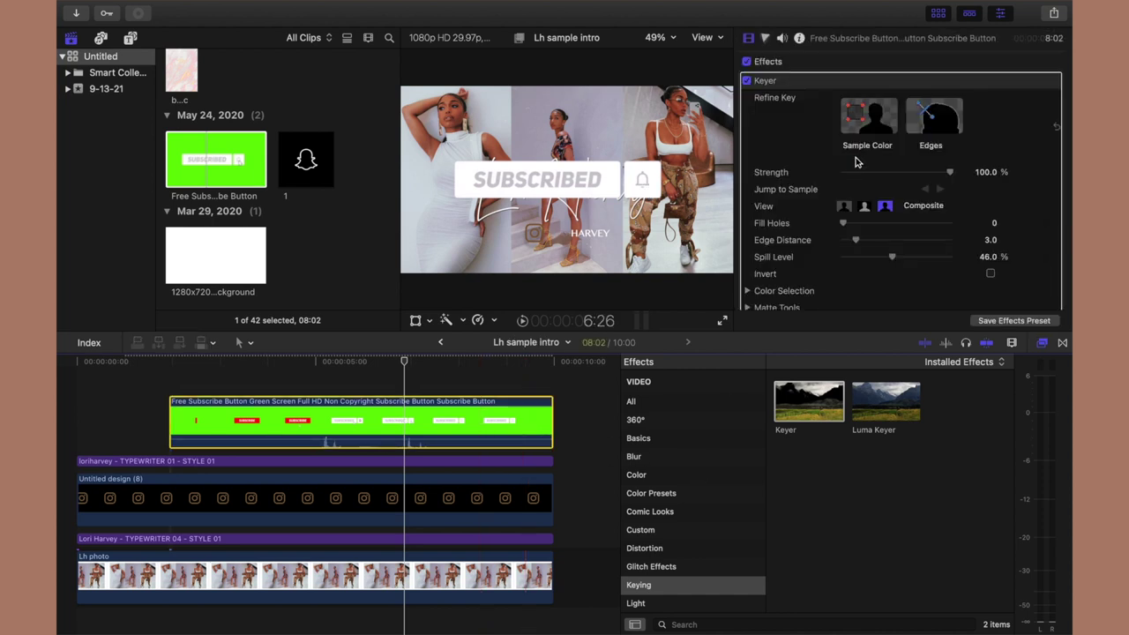
pyautogui.scroll(-5, 887, 194)
pyautogui.scroll(-1, 886, 194)
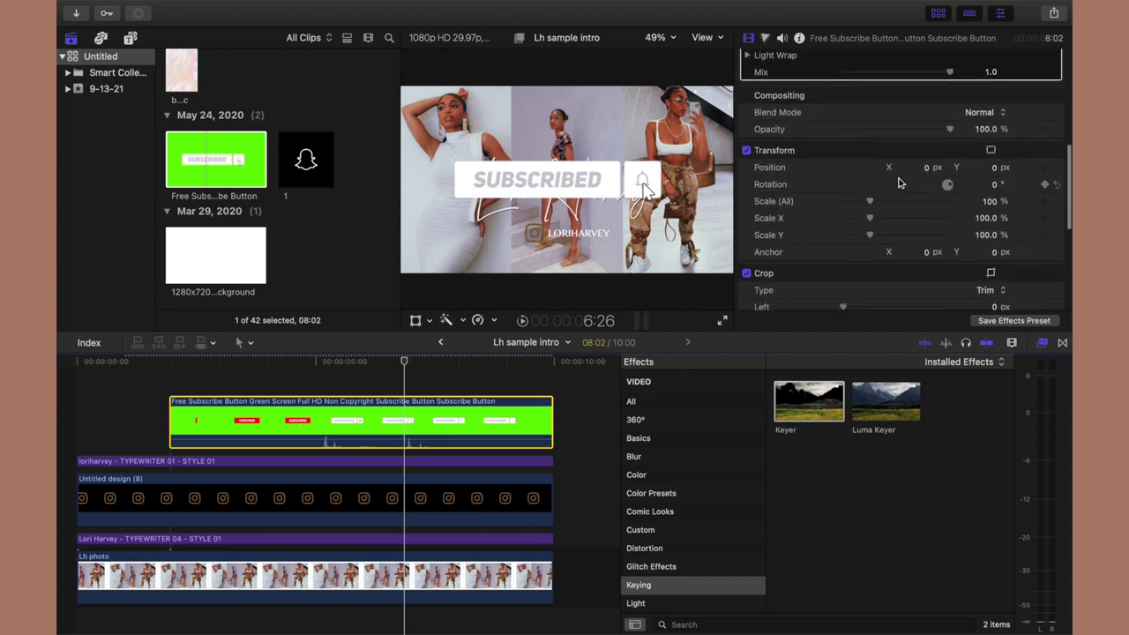
# Scale the keyed Subscribe button to 46% and place it below the Instagram handle.
pyautogui.moveTo(869, 206); pyautogui.dragTo(855, 203)
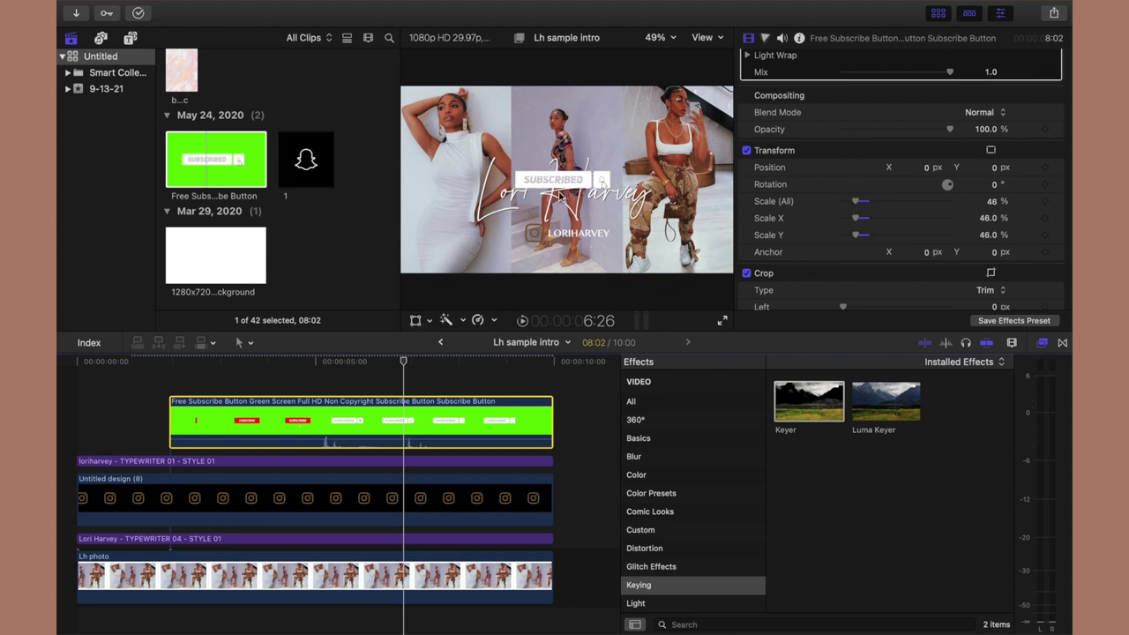
pyautogui.moveTo(565, 187); pyautogui.dragTo(568, 259)
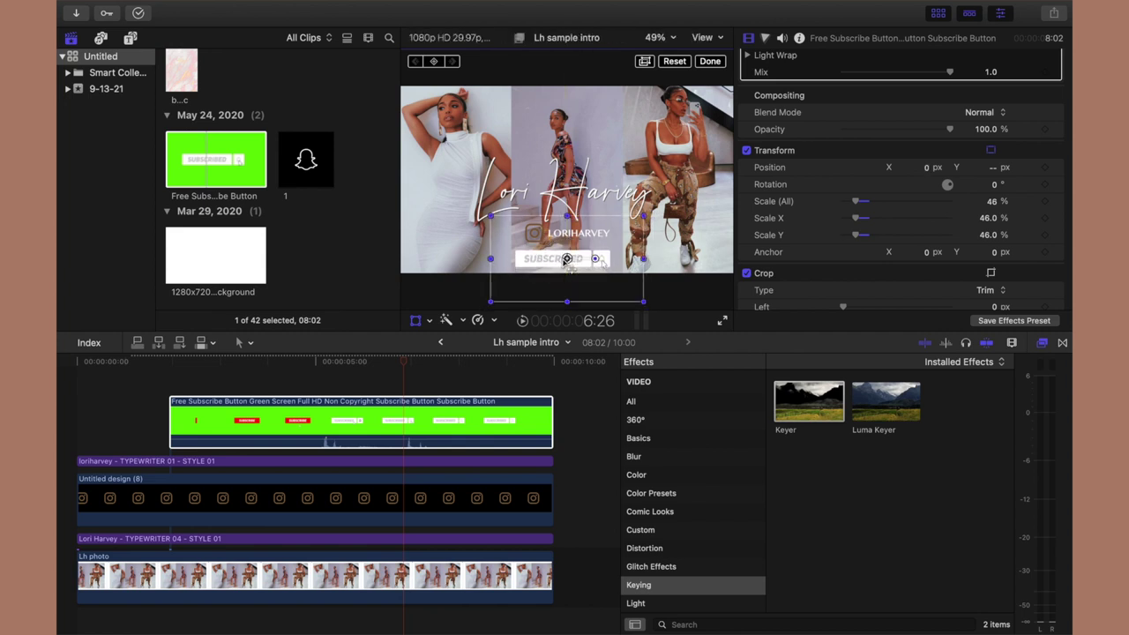
pyautogui.click(708, 62)
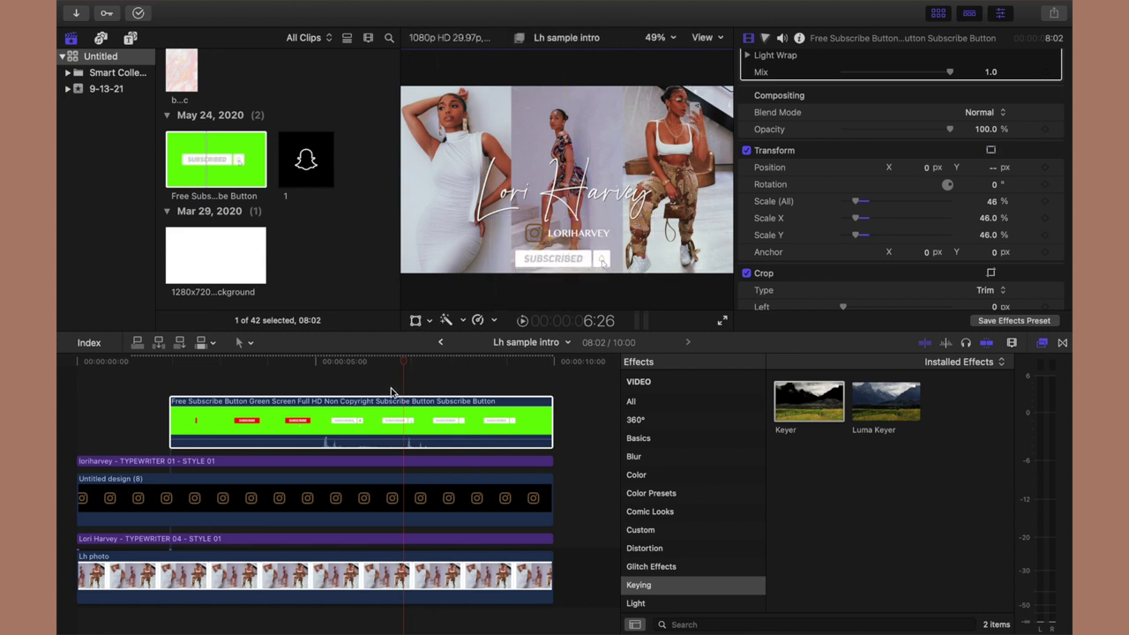
pyautogui.scroll(-2, 393, 389)
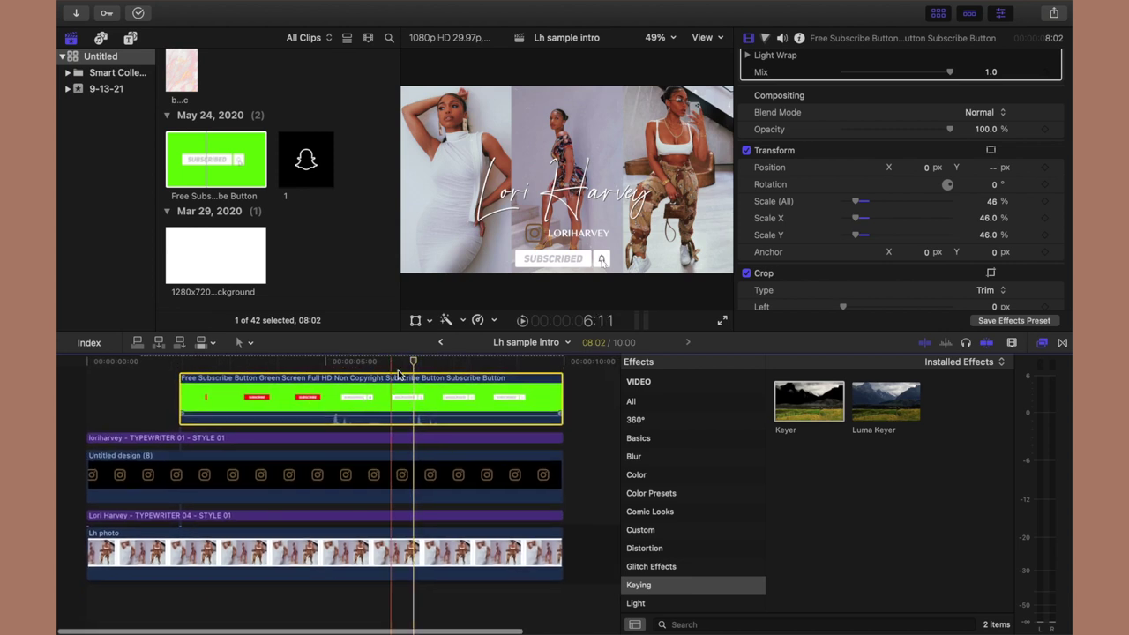
# Show the RN VHS Effect Free effects and select the Lh photo collage clip.
pyautogui.moveTo(413, 363); pyautogui.dragTo(246, 379)
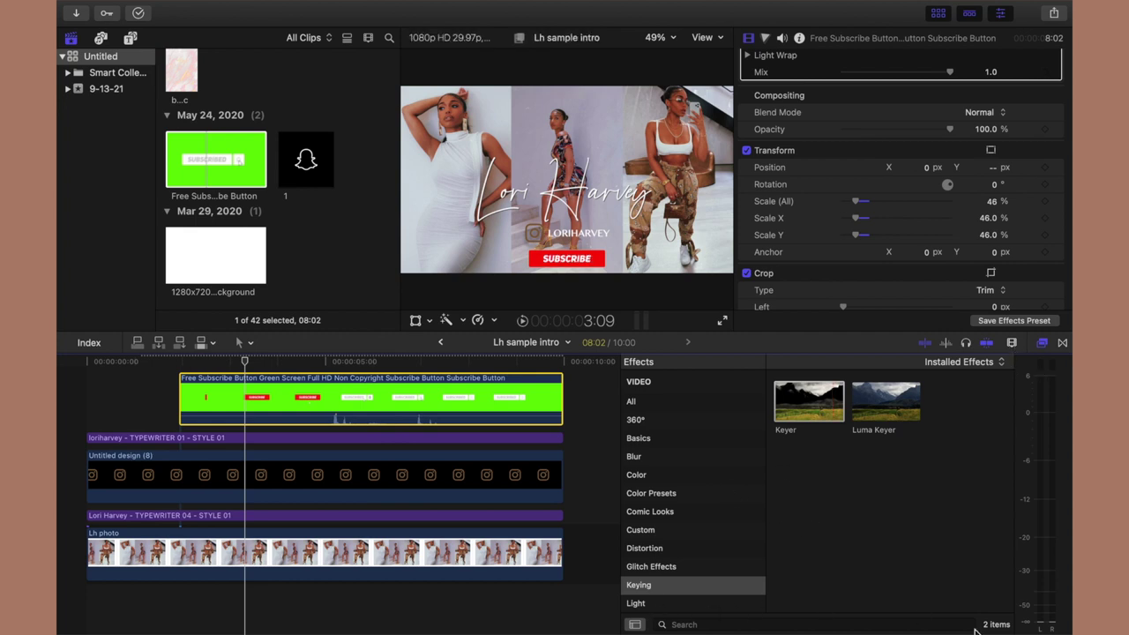
pyautogui.scroll(-5, 704, 590)
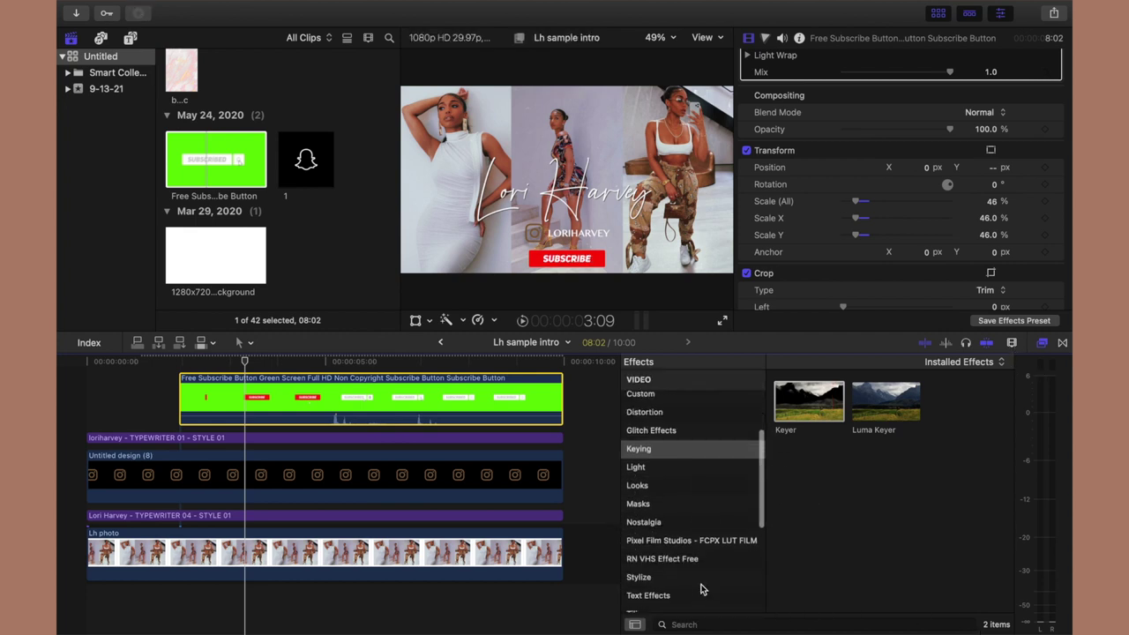
pyautogui.click(676, 528)
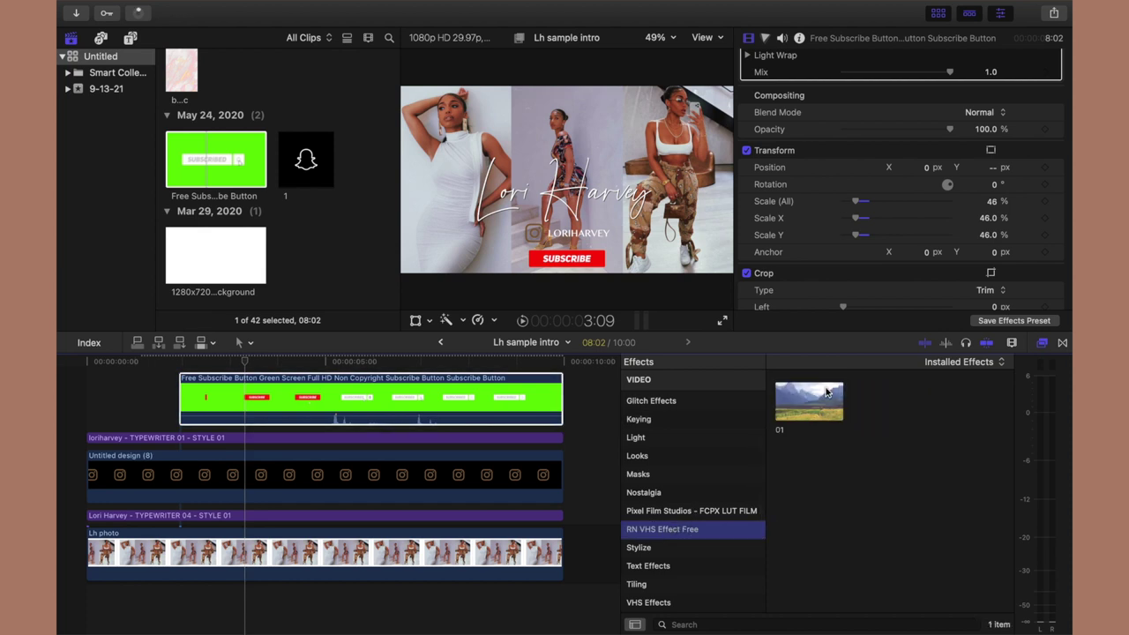
pyautogui.click(328, 554)
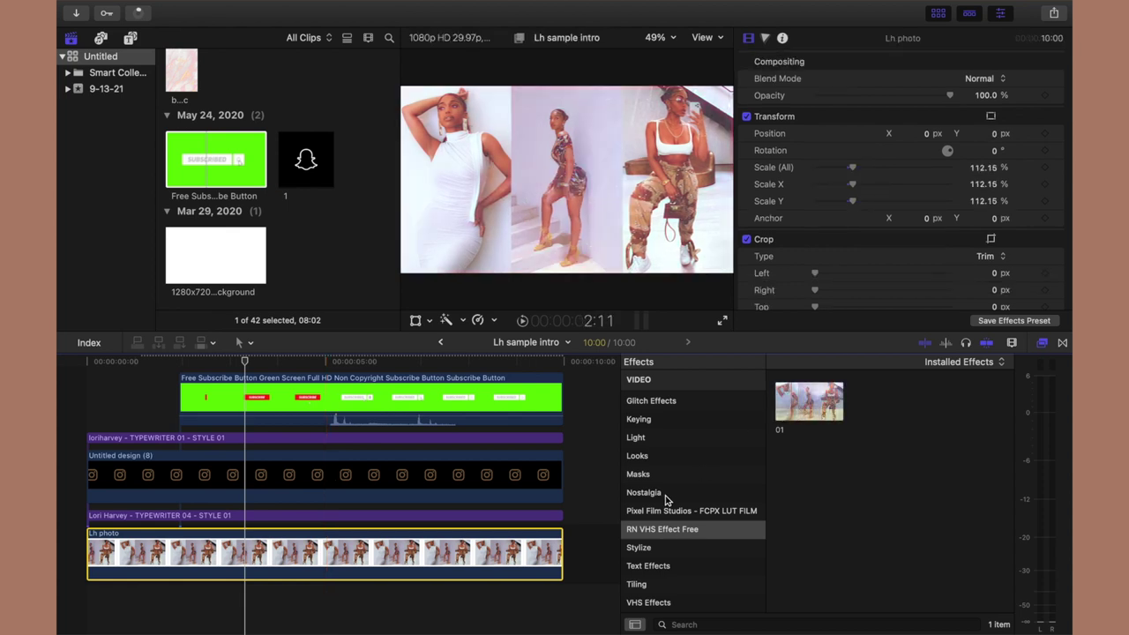
# Show the VHS Effects collection (VHS 01–09) in the Effects browser.
pyautogui.scroll(-2, 667, 501)
pyautogui.scroll(-2, 669, 510)
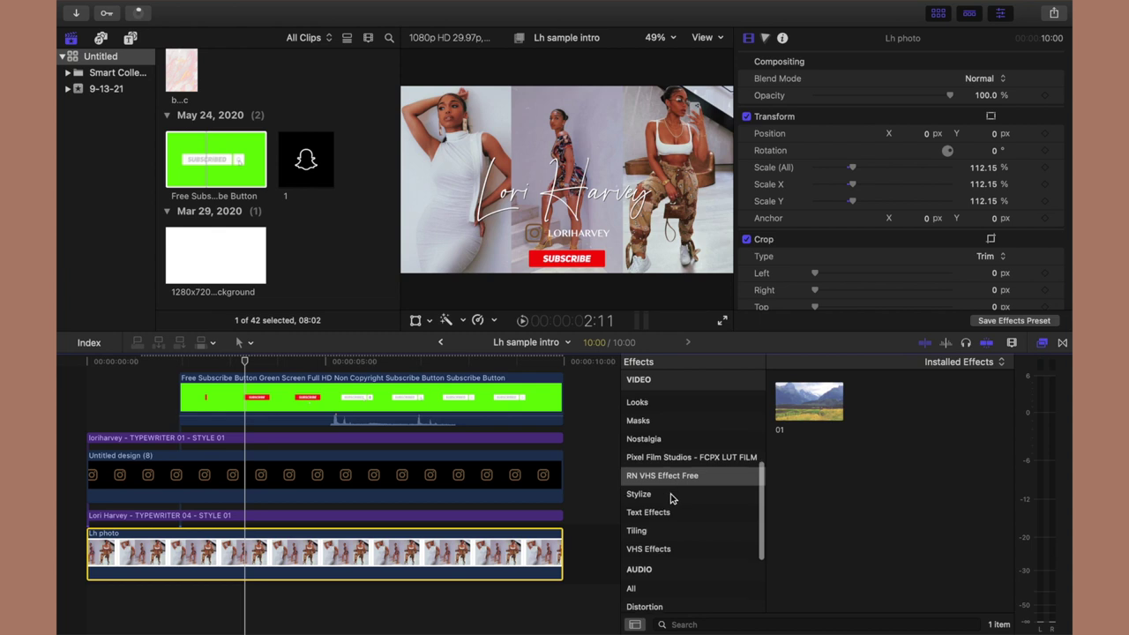
pyautogui.click(671, 496)
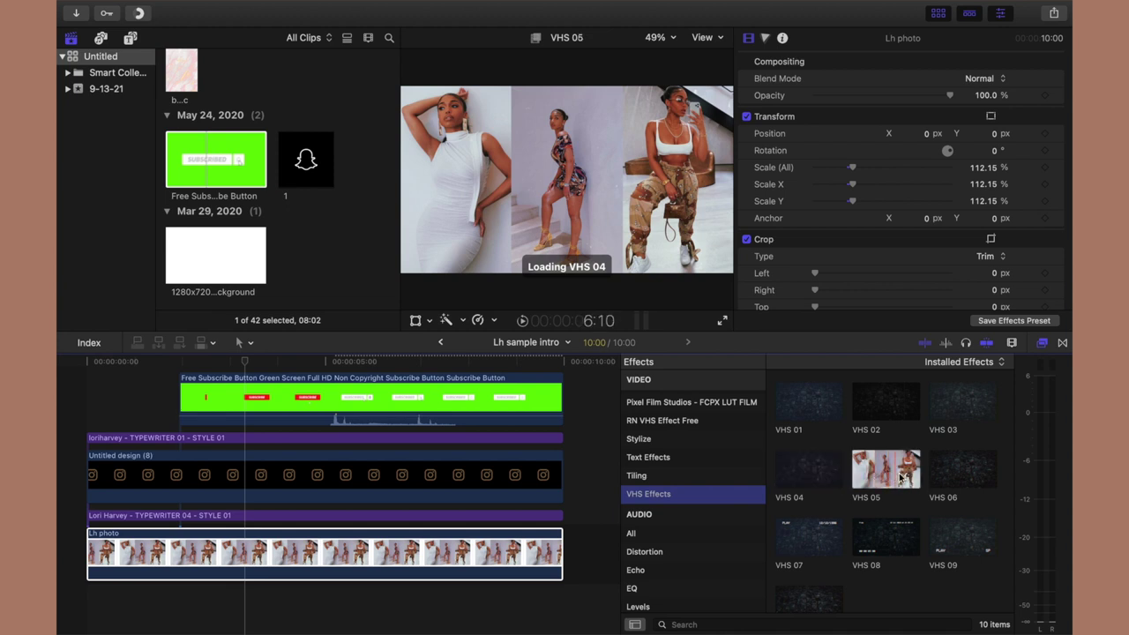
# Blade the Lh photo clip at two points, isolating a 2:14 middle section.
pyautogui.click(245, 552)
pyautogui.press('super+b')
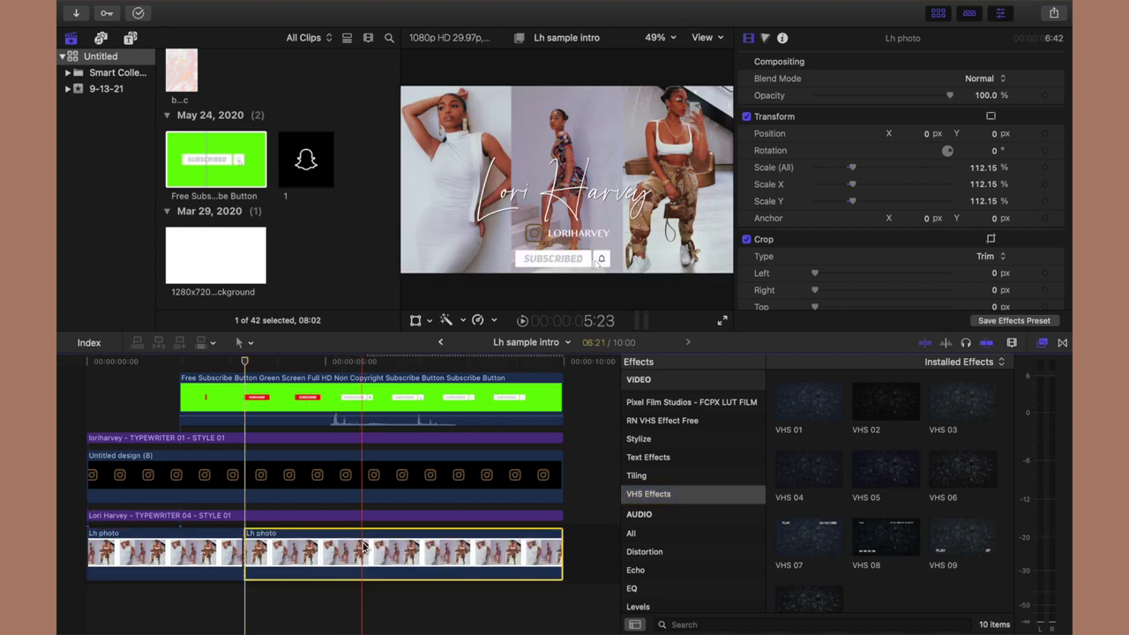
pyautogui.press('super+b')
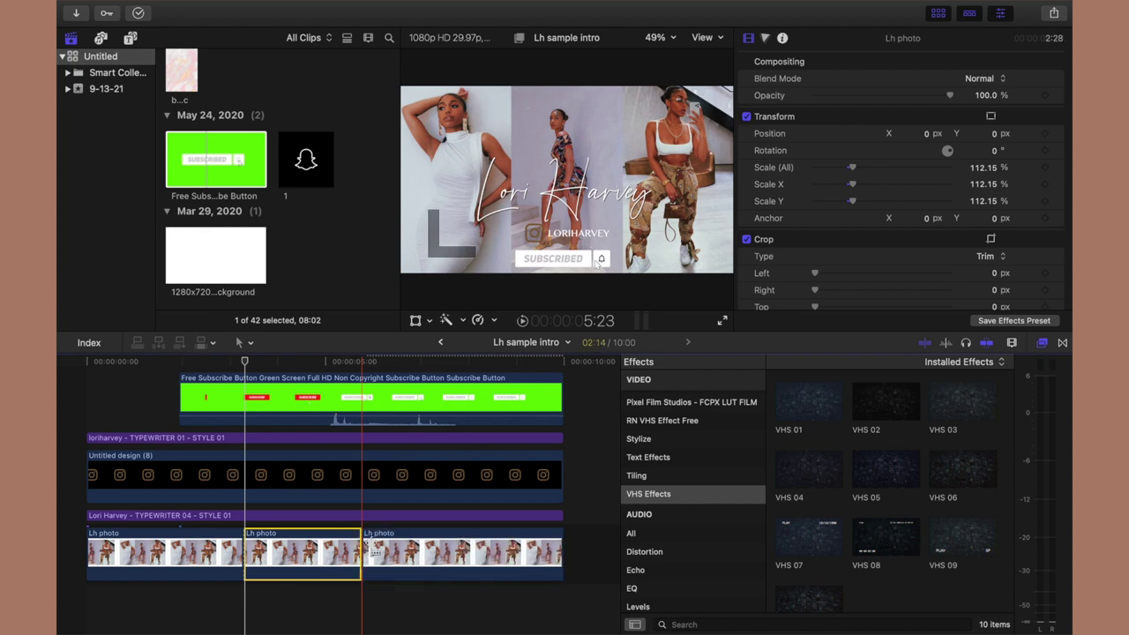
pyautogui.scroll(-2, 943, 517)
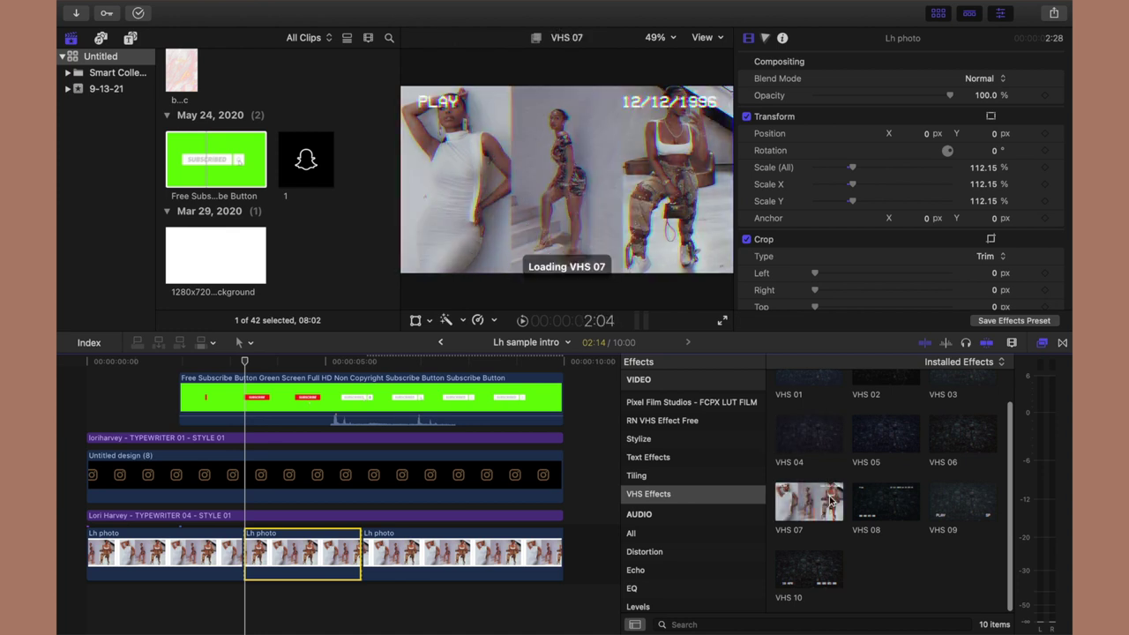
# Apply VHS 07 to the middle Lh photo section and scrub the intro's start to review it.
pyautogui.moveTo(820, 498); pyautogui.dragTo(329, 543)
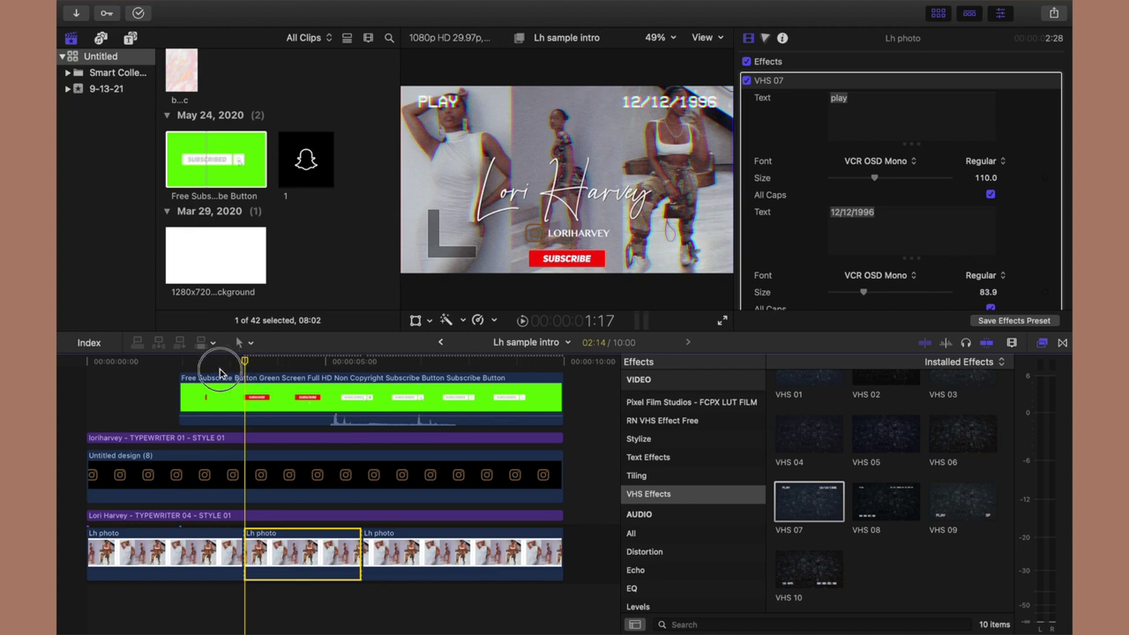
pyautogui.click(189, 378)
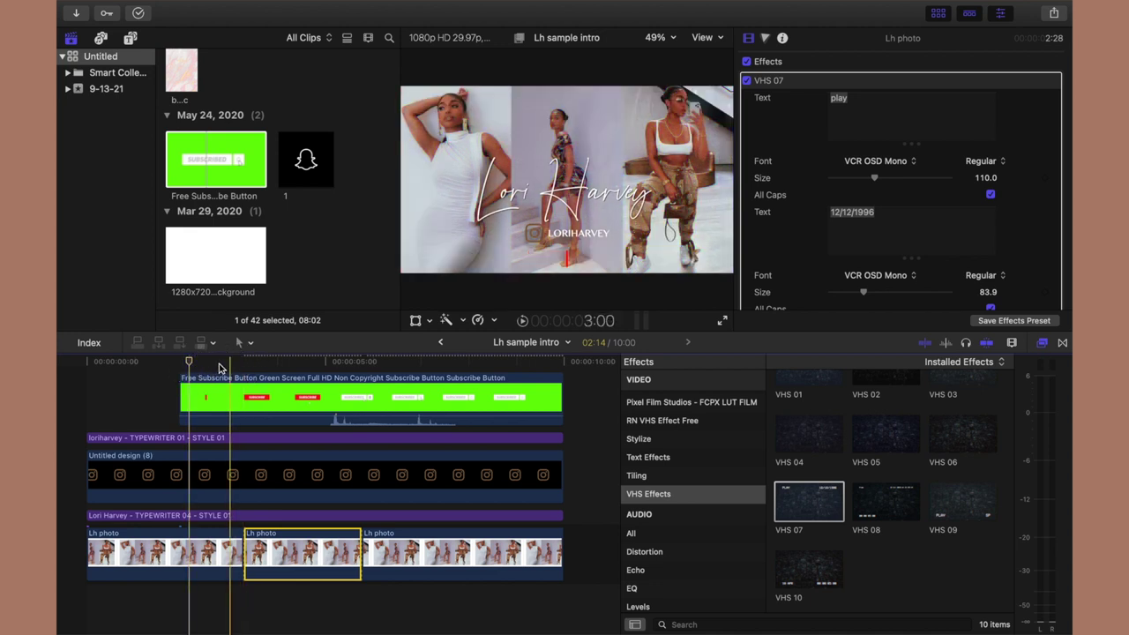
pyautogui.click(172, 366)
pyautogui.moveTo(170, 367); pyautogui.dragTo(412, 377)
pyautogui.click(383, 472)
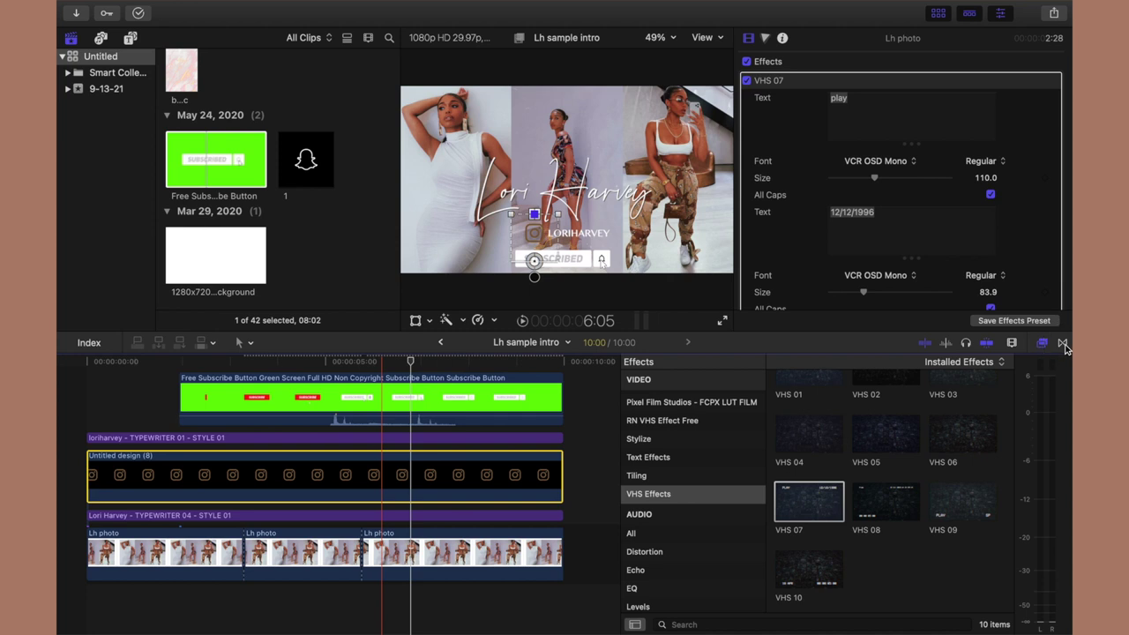
# Put the Blurs category's Simple transition on both ends of the Instagram logo clip, Untitled design (8).
pyautogui.click(1064, 344)
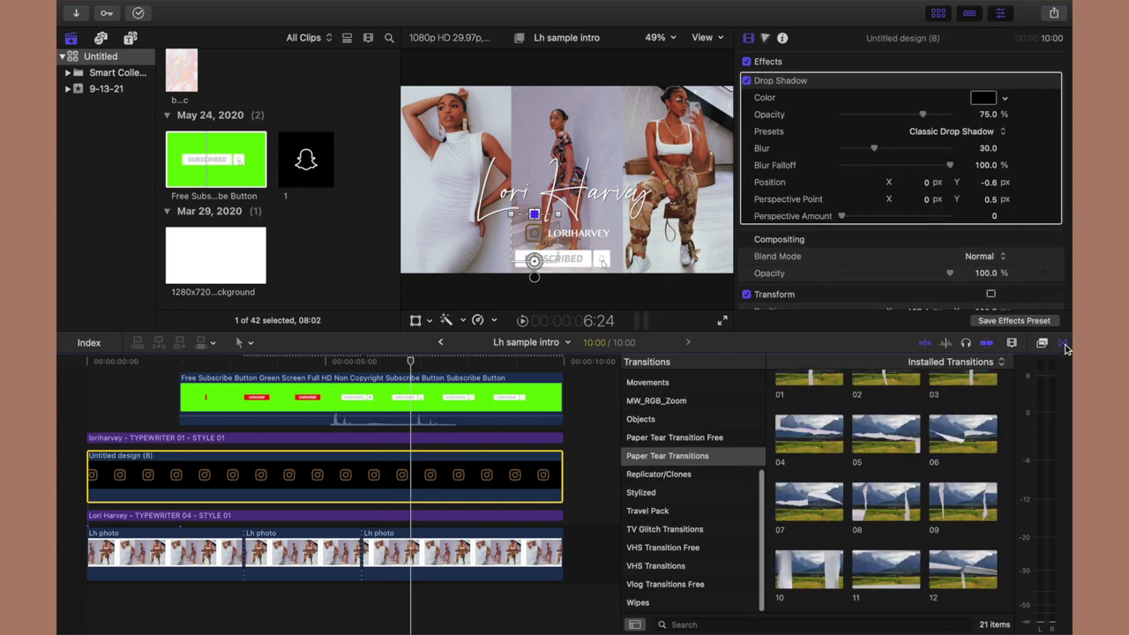
pyautogui.scroll(10, 694, 441)
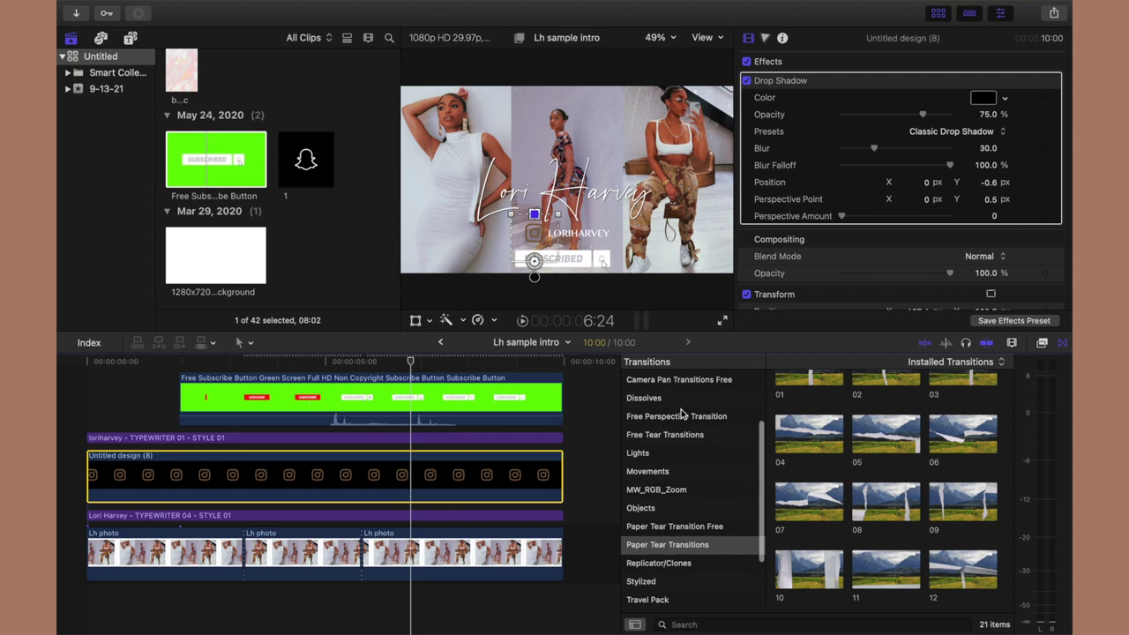
pyautogui.click(677, 398)
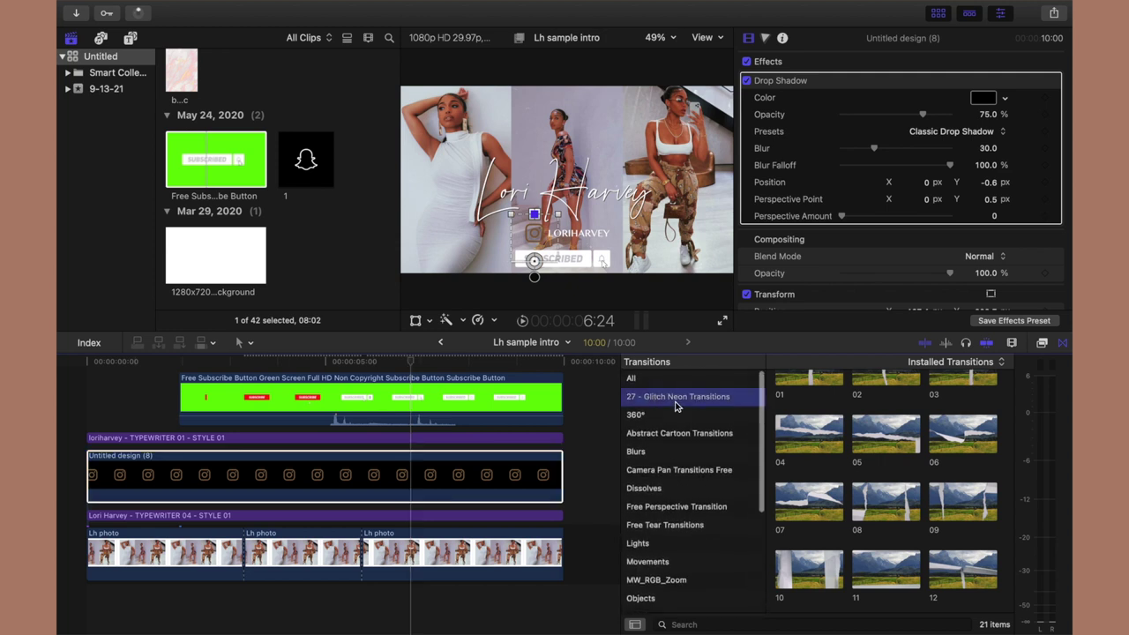
pyautogui.click(676, 418)
pyautogui.click(681, 449)
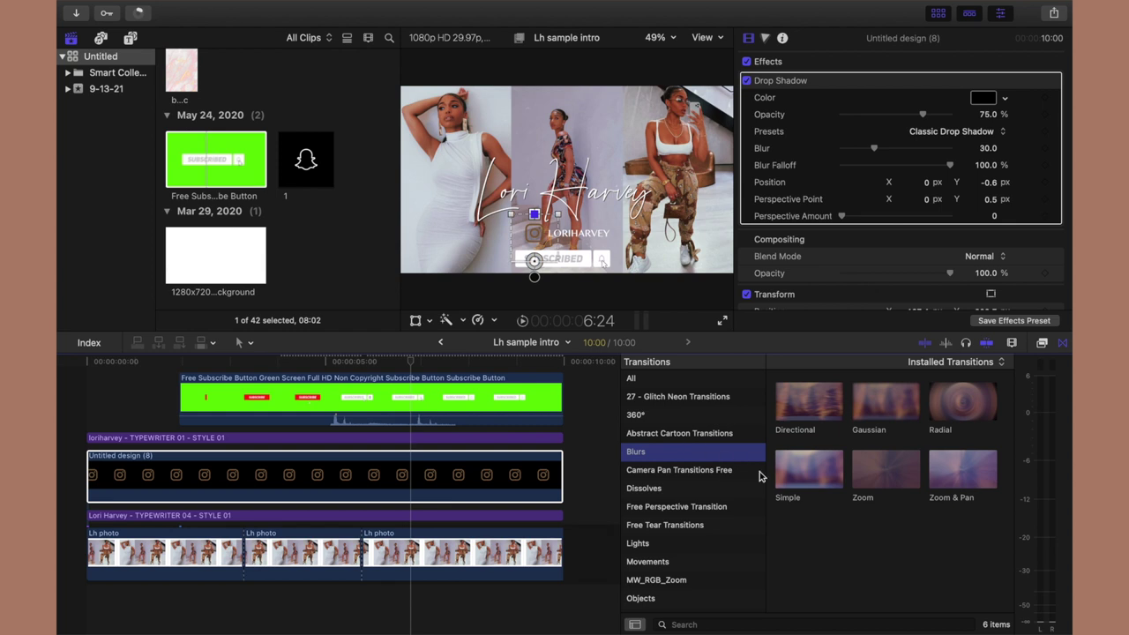
pyautogui.click(789, 477)
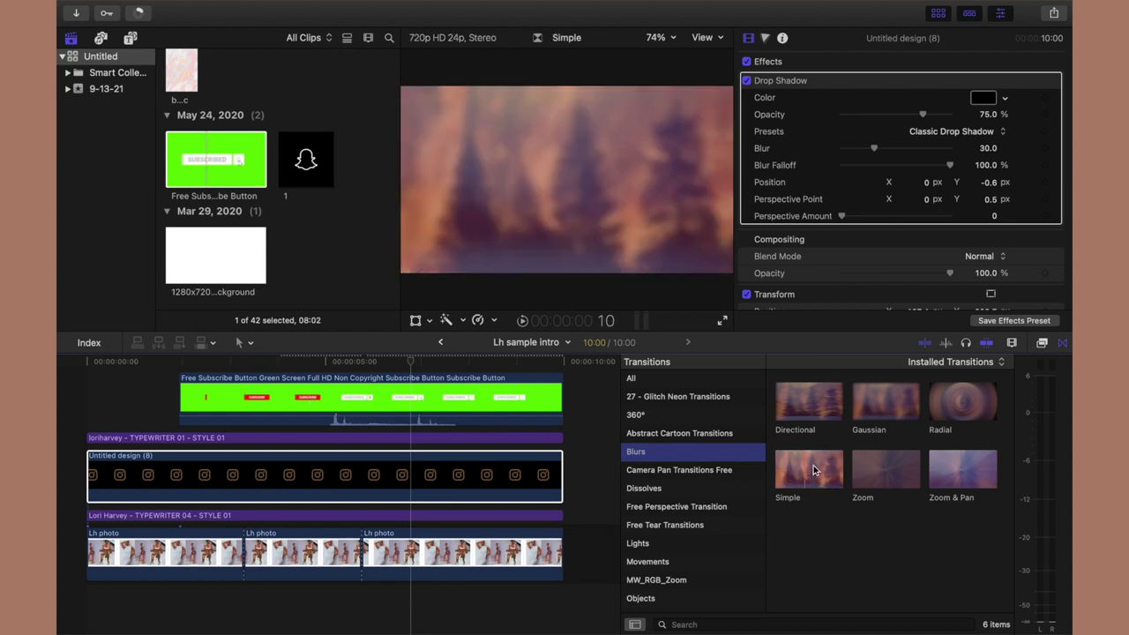
pyautogui.moveTo(788, 478); pyautogui.dragTo(500, 482)
pyautogui.moveTo(410, 364); pyautogui.dragTo(283, 368)
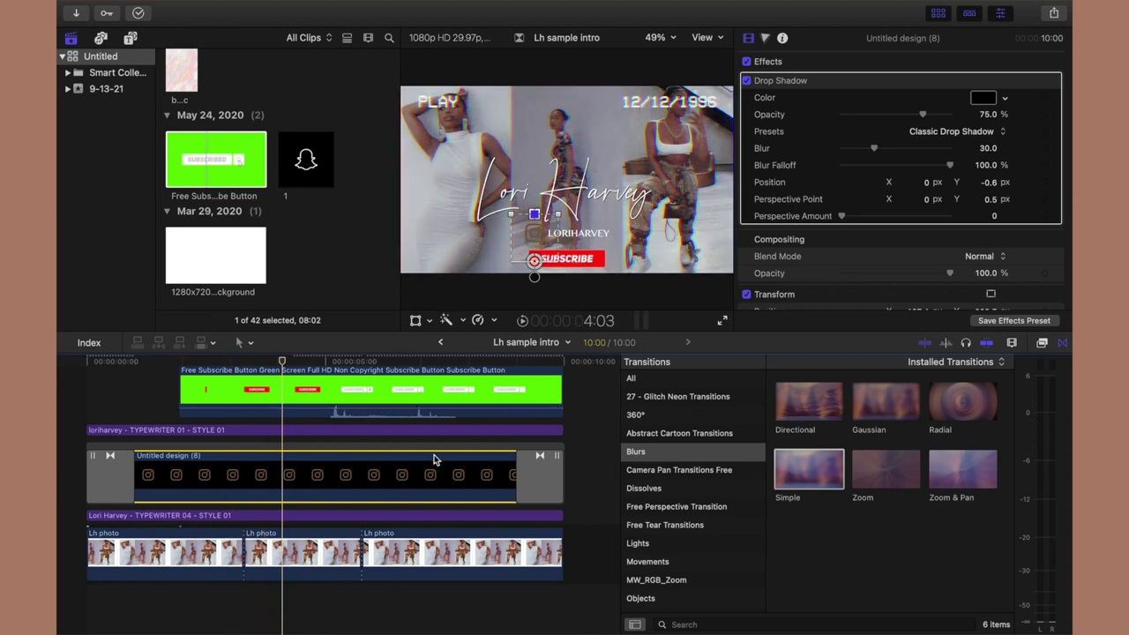
# Show the Paper Tear Transition Free collection in the transitions browser.
pyautogui.scroll(-1, 433, 460)
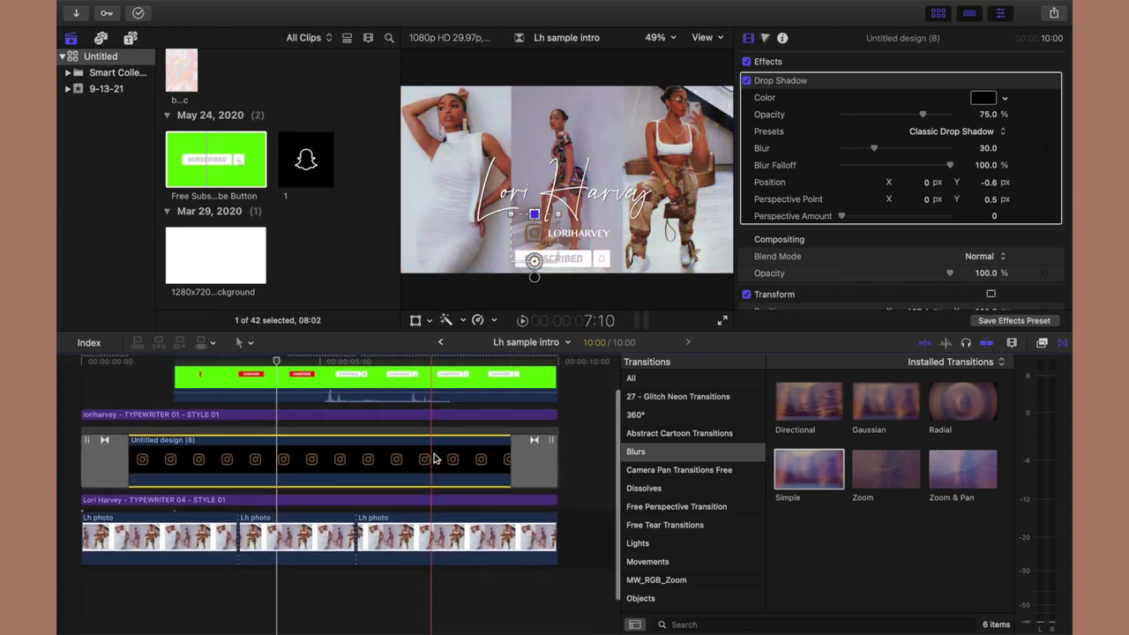
pyautogui.scroll(-2, 669, 457)
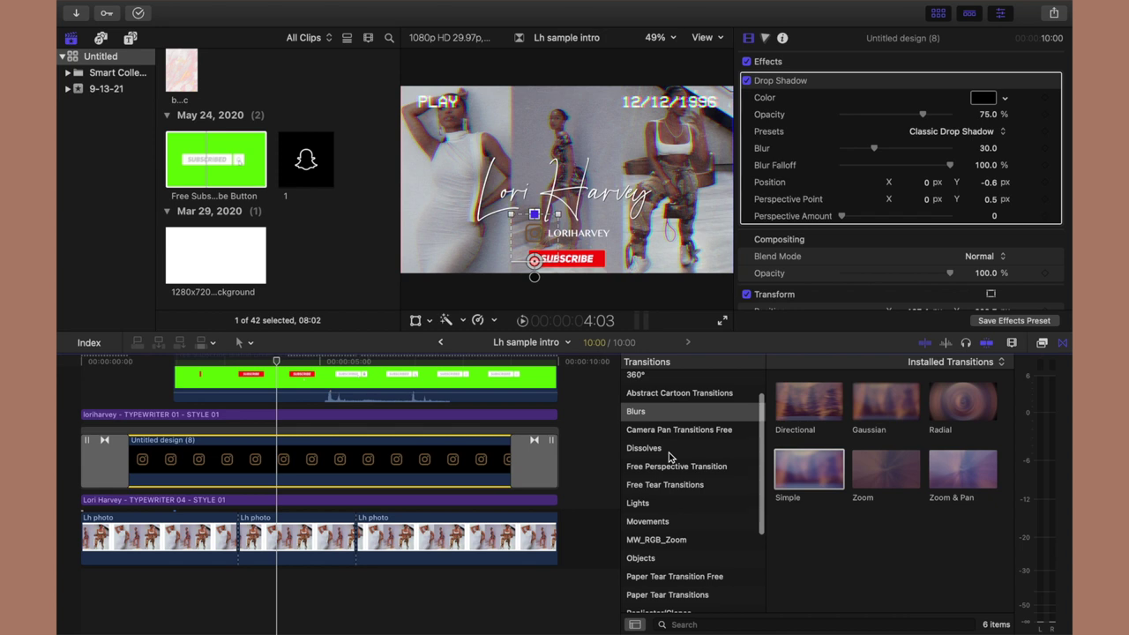
pyautogui.scroll(-3, 670, 457)
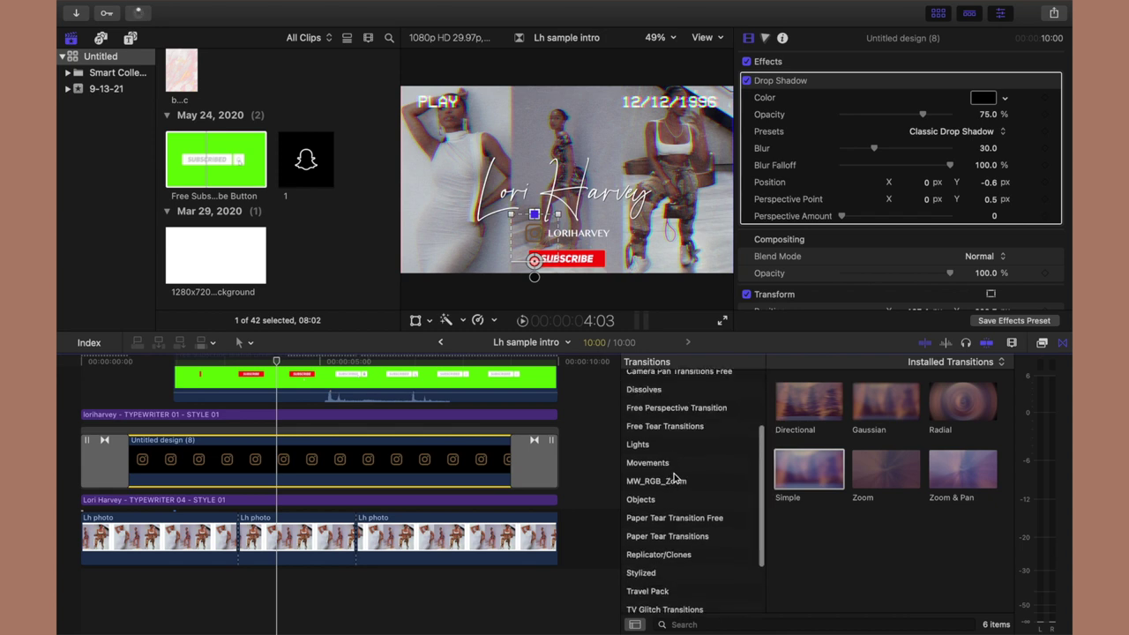
pyautogui.scroll(-2, 691, 534)
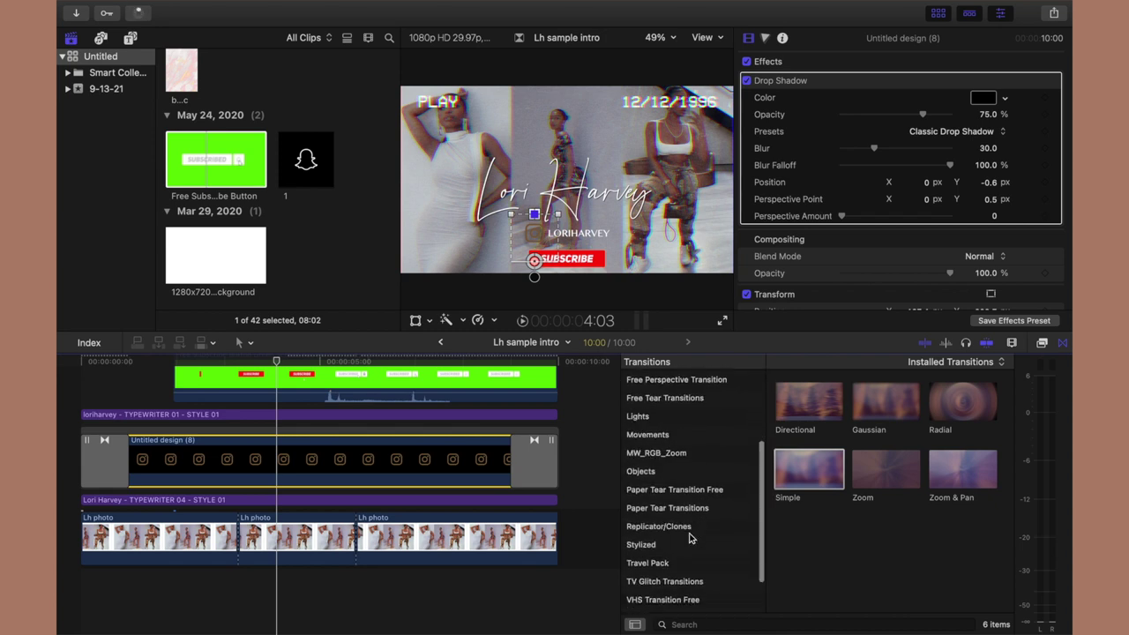
pyautogui.click(688, 488)
# Delete the blur transition at the end of the Untitled design (8) clip.
pyautogui.click(279, 477)
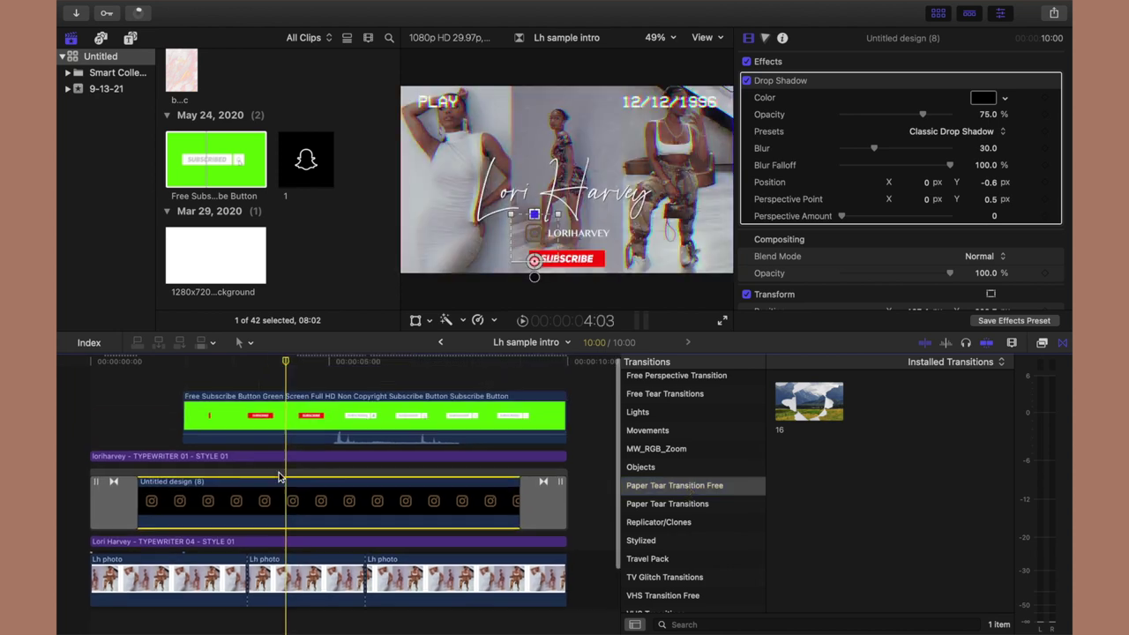
pyautogui.click(547, 524)
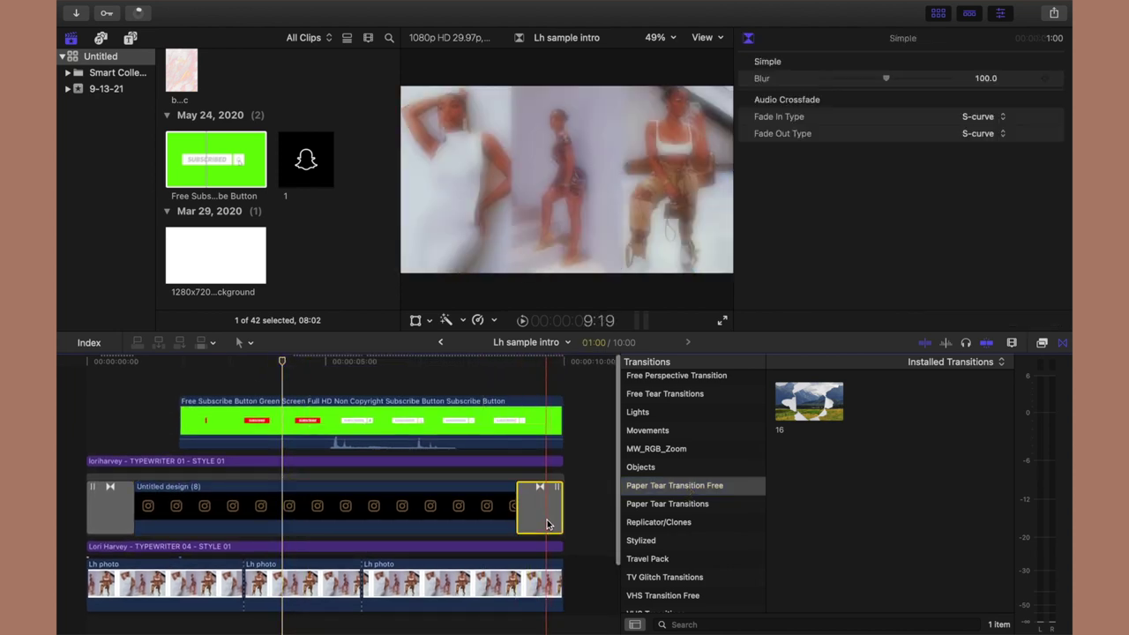
pyautogui.press('Delete')
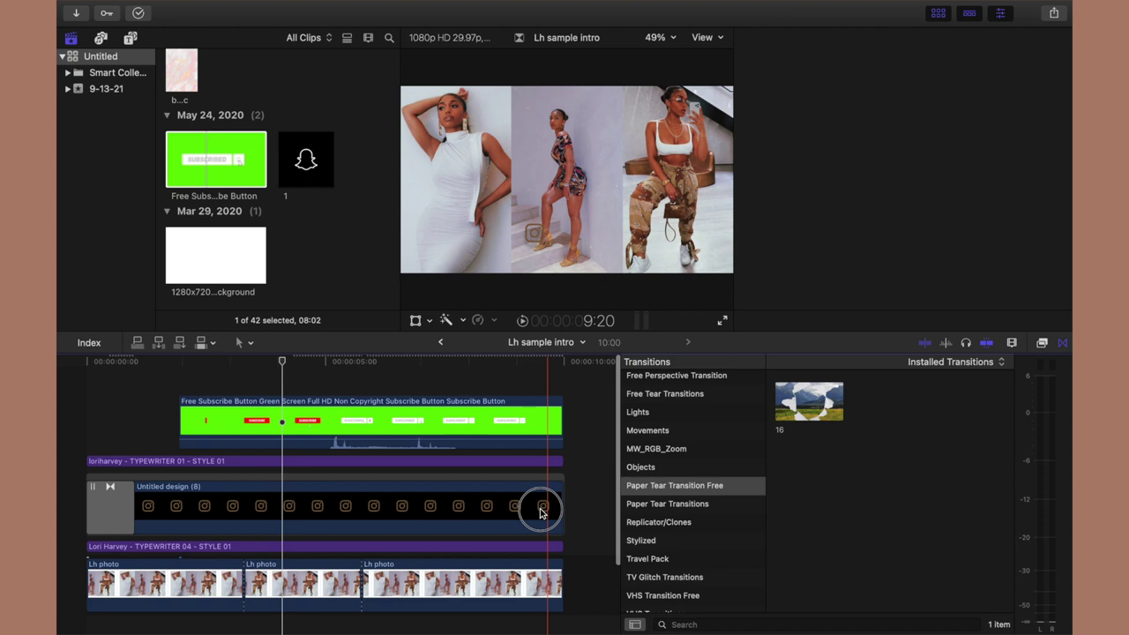
pyautogui.moveTo(543, 514); pyautogui.dragTo(543, 514)
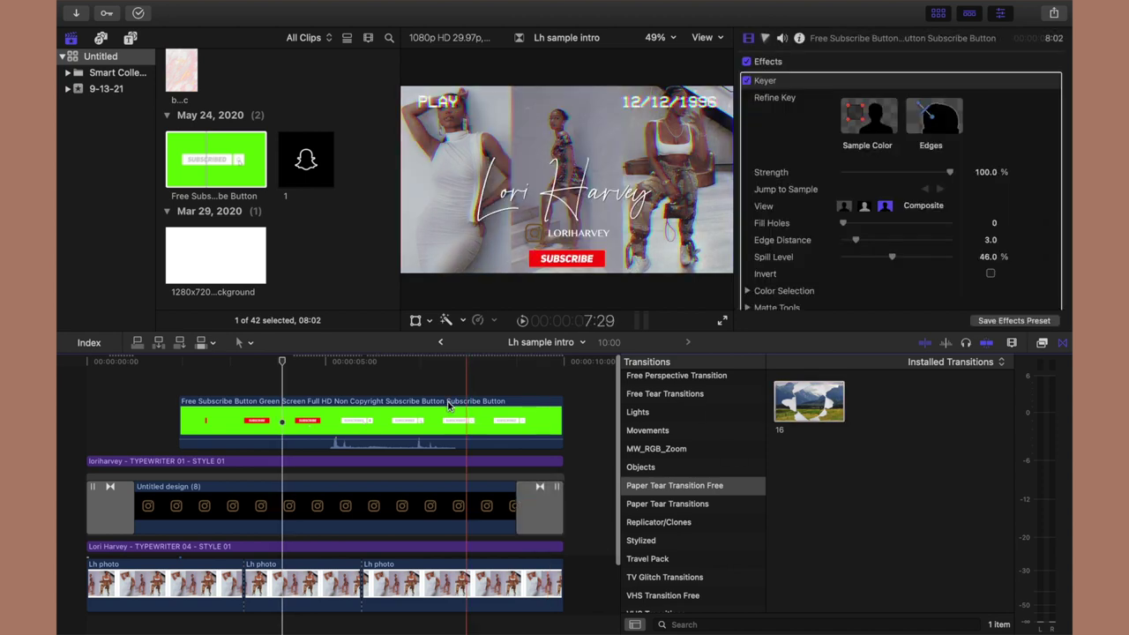
pyautogui.moveTo(283, 362); pyautogui.dragTo(567, 391)
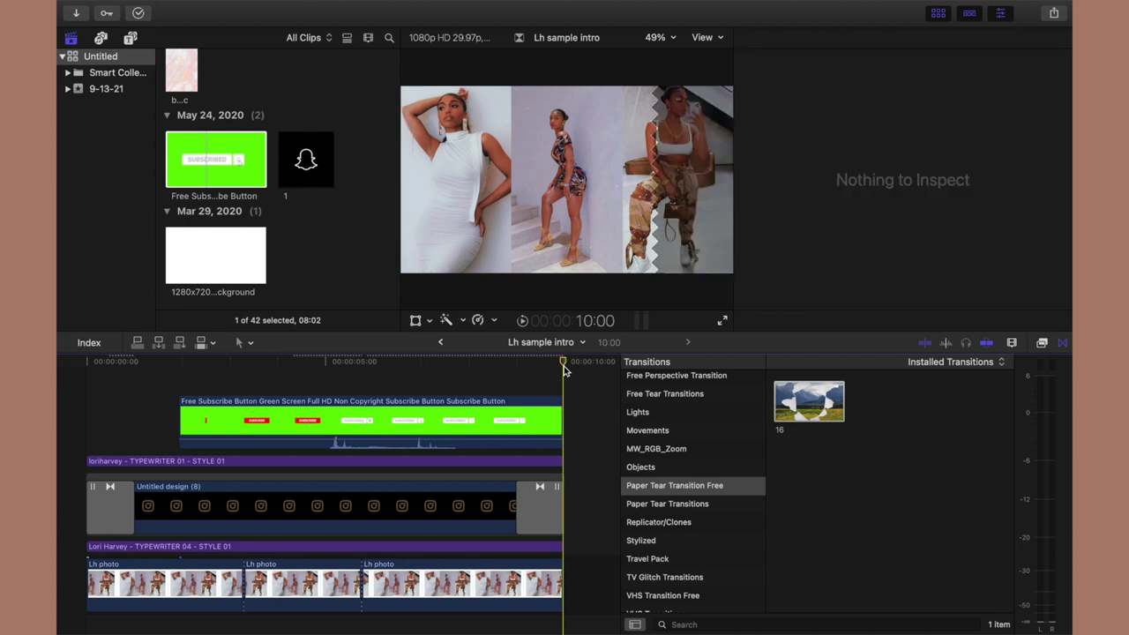
pyautogui.moveTo(534, 366); pyautogui.dragTo(398, 362)
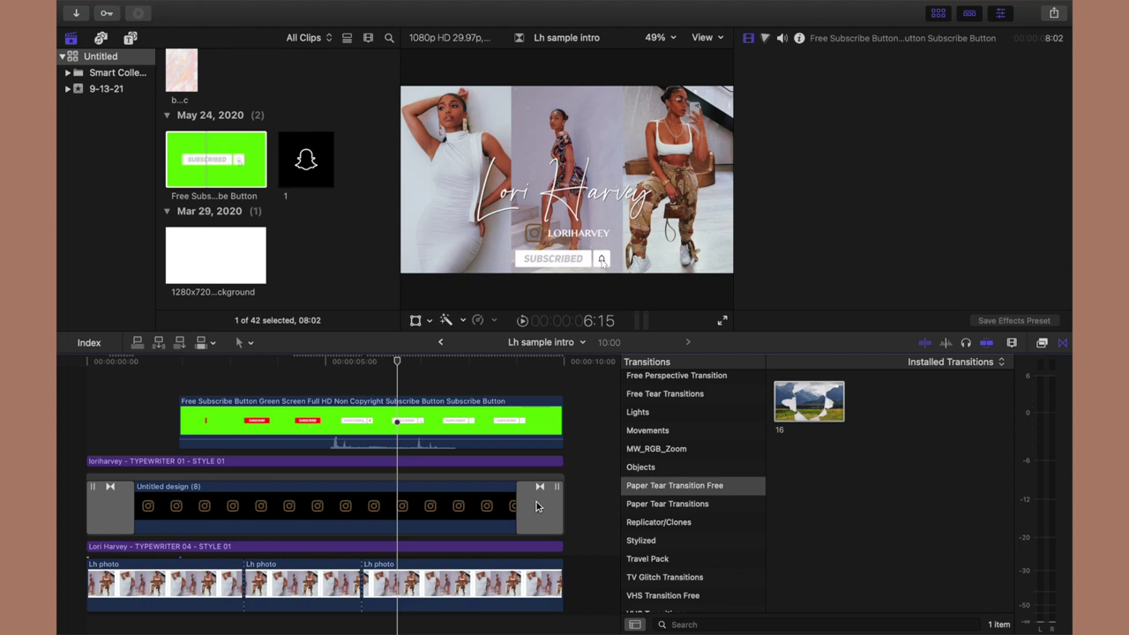
# Delete both existing transitions at the clip's end and start.
pyautogui.click(537, 506)
pyautogui.press('Delete')
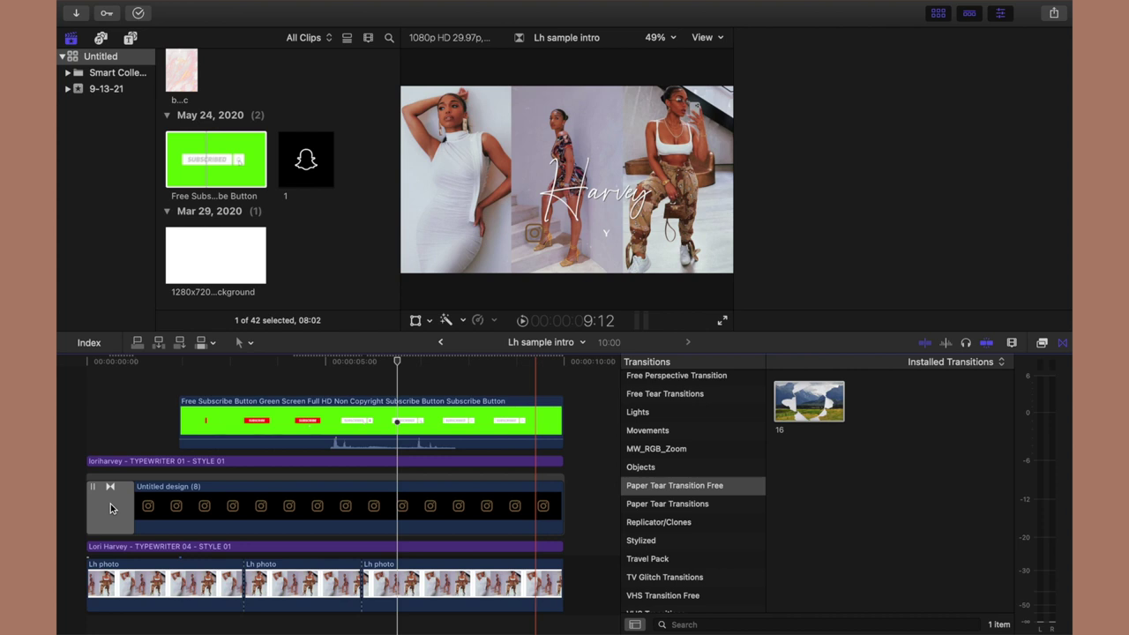
pyautogui.click(110, 504)
pyautogui.press('Delete')
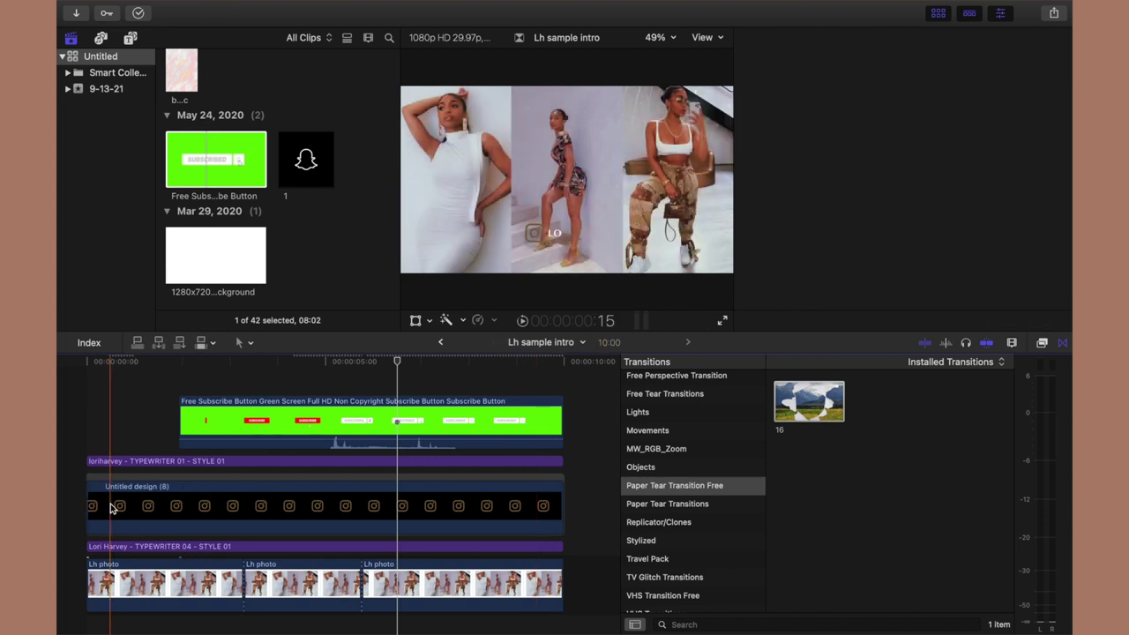
# Add the paper tear transition at the clip's start and TV Glitch Slide Up at its end.
pyautogui.moveTo(803, 404); pyautogui.dragTo(117, 507)
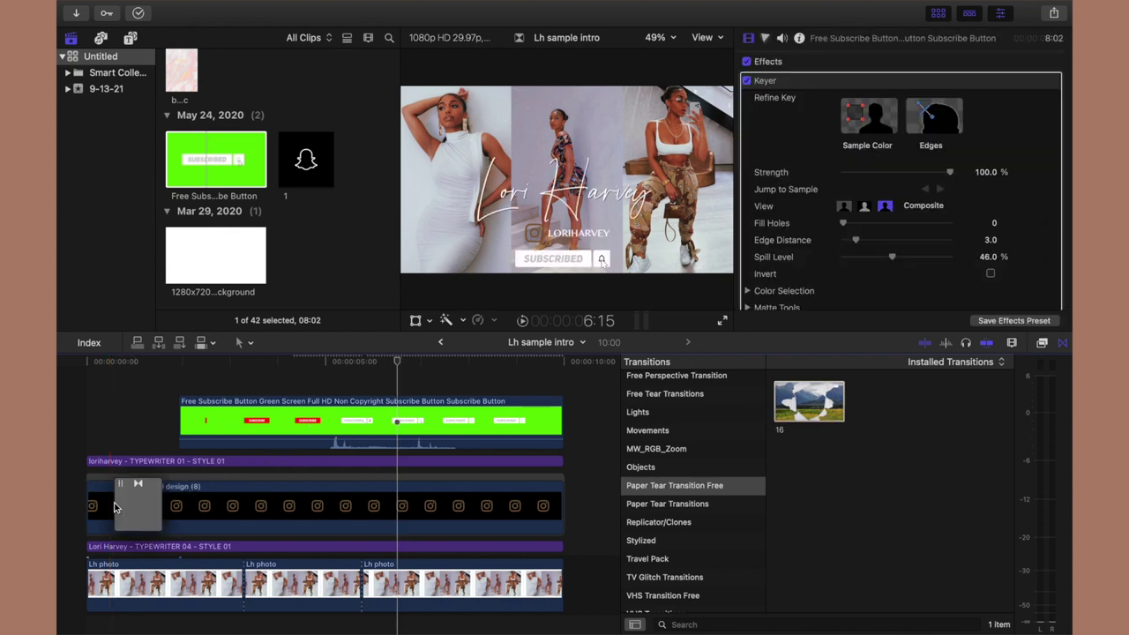
pyautogui.scroll(-3, 676, 528)
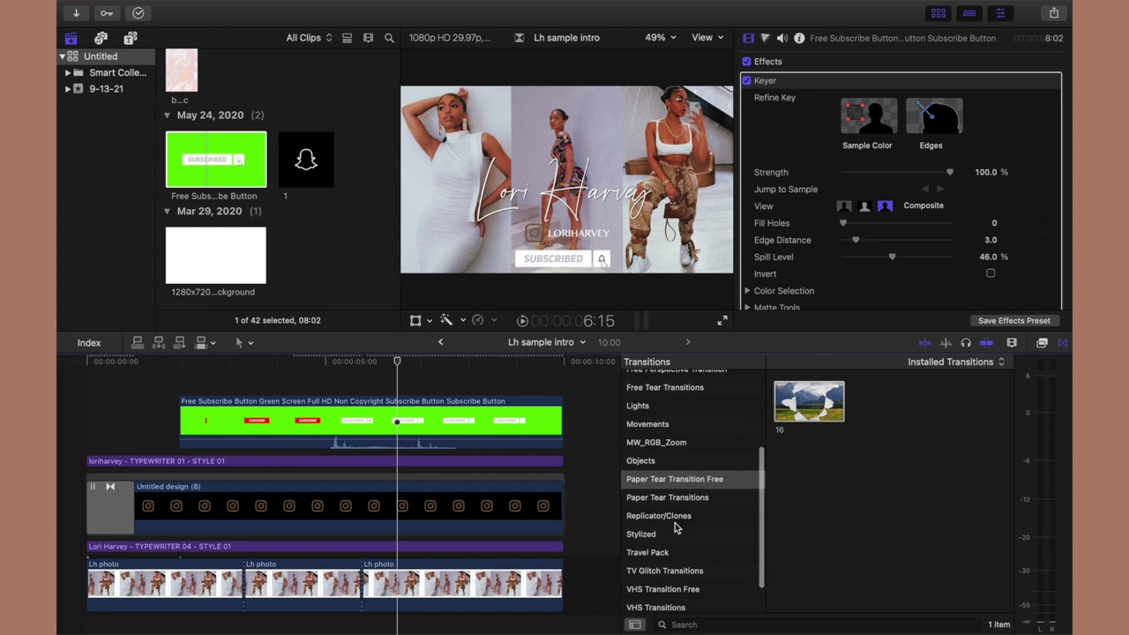
pyautogui.click(674, 529)
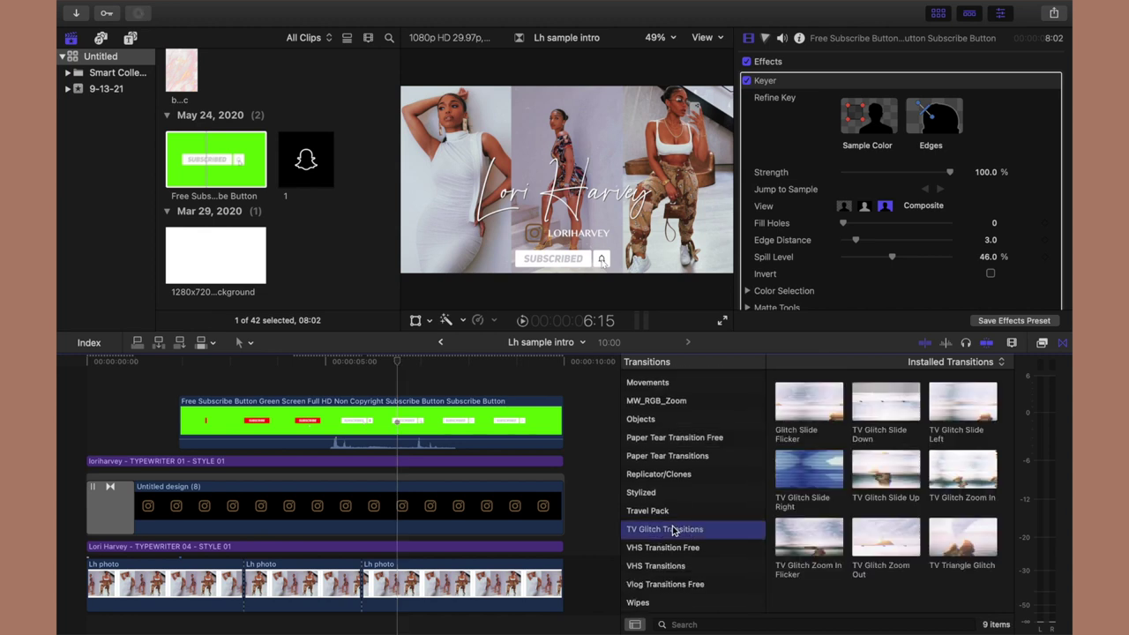
pyautogui.moveTo(889, 470); pyautogui.dragTo(547, 503)
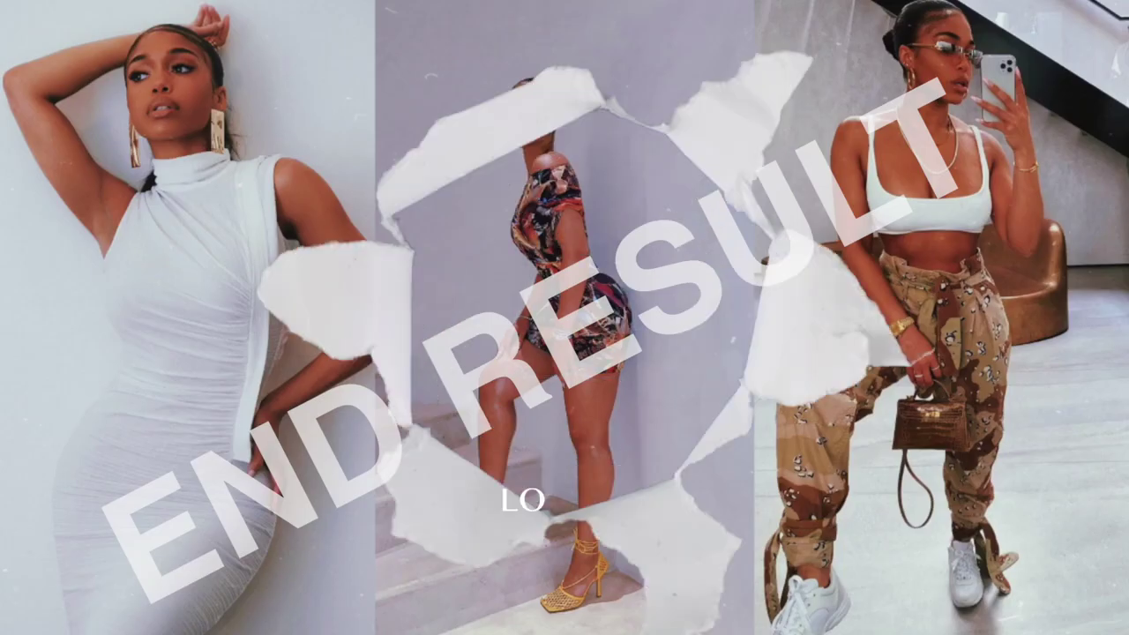